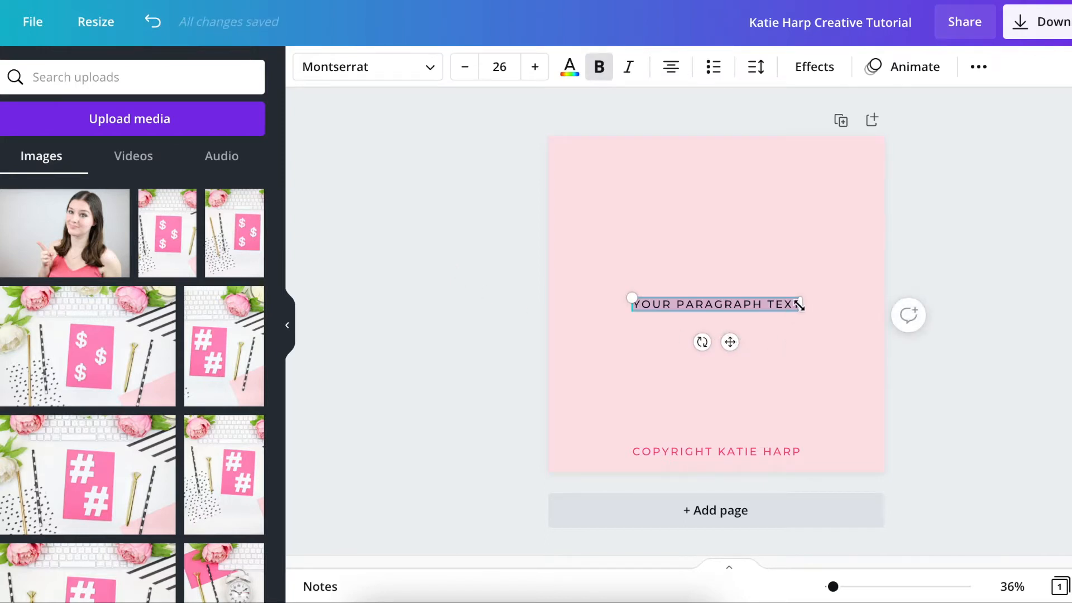
- Add a heading text box to the page and place it directly above the paragraph text
left_click(916, 263)
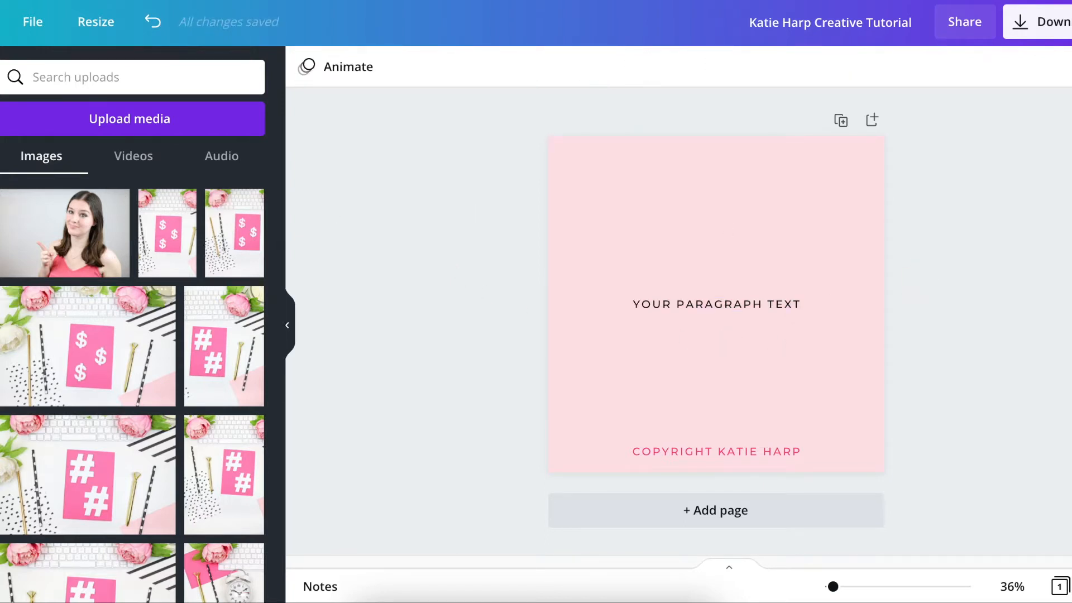
left_click(0, 325)
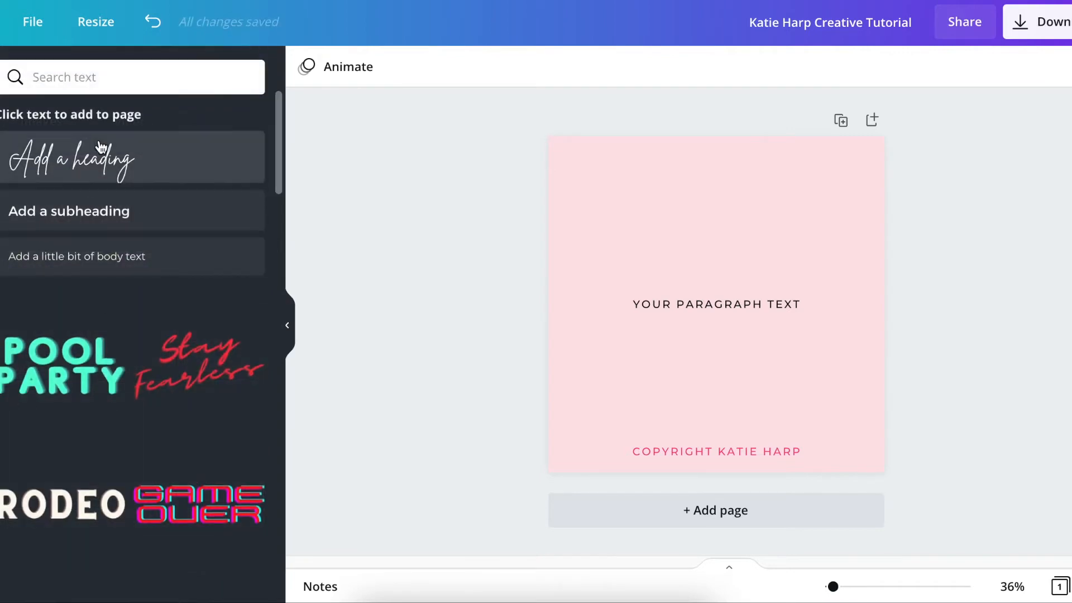
left_click(82, 188)
left_click_drag(732, 356, 733, 296)
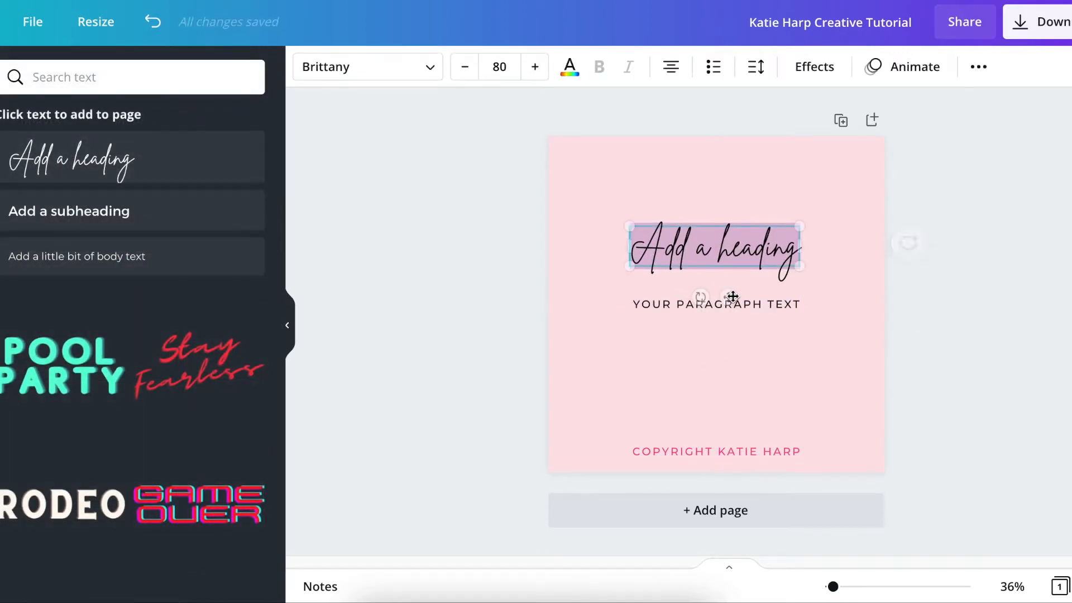
left_click(533, 289)
left_click(716, 262)
left_click(535, 280)
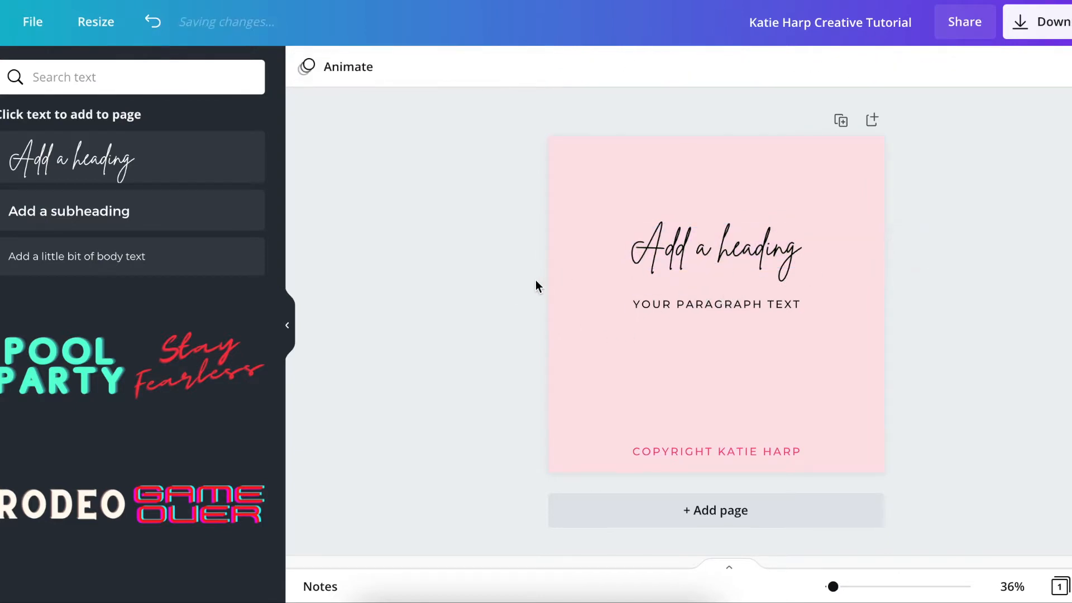
- Add a subheading between the heading and the paragraph text, and shift the heading up slightly
left_click(173, 218)
left_click_drag(735, 339, 733, 302)
left_click(757, 239)
left_click_drag(756, 239, 762, 225)
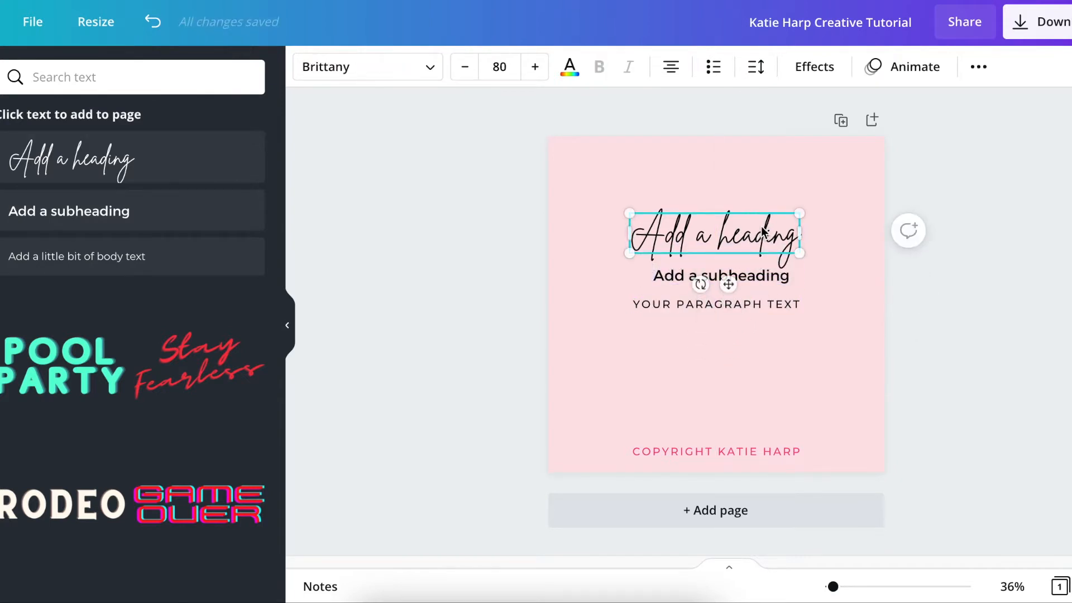
- Set the heading's font size to 90 and centre it horizontally on the page
left_click(538, 80)
left_click(538, 80)
left_click(538, 79)
left_click(537, 79)
left_click(985, 66)
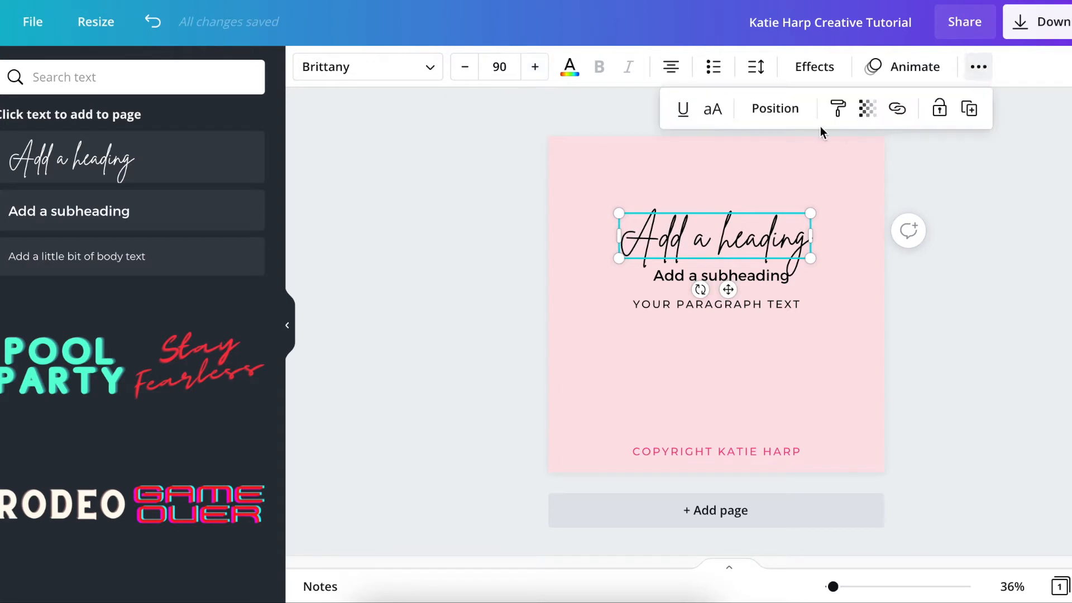
left_click(787, 108)
left_click(722, 273)
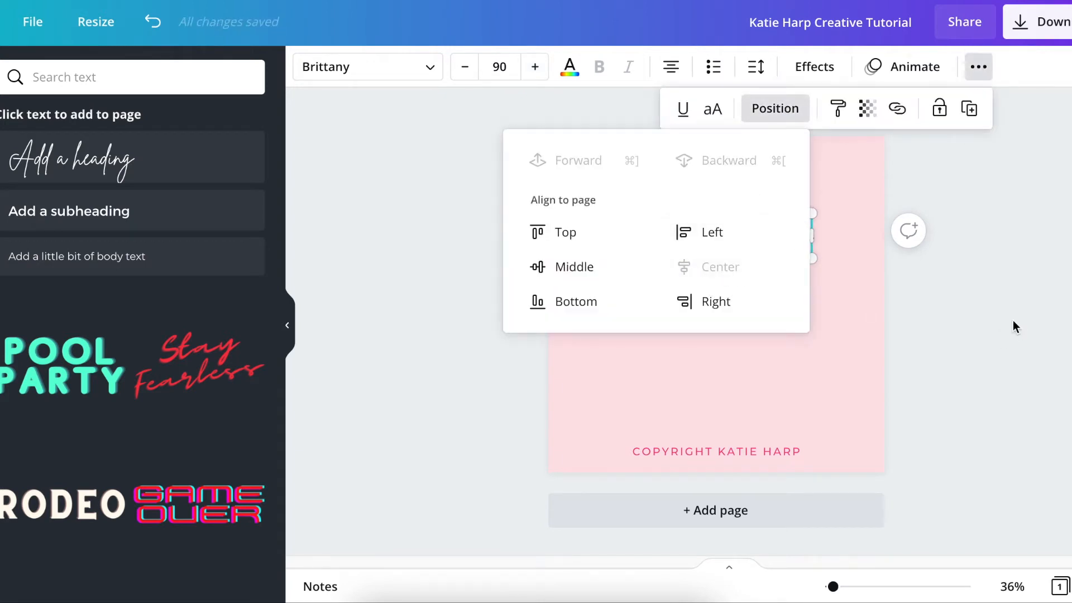
left_click(1013, 323)
- Move the paragraph text down below the subheading and set its font size to 28
left_click_drag(766, 302, 769, 358)
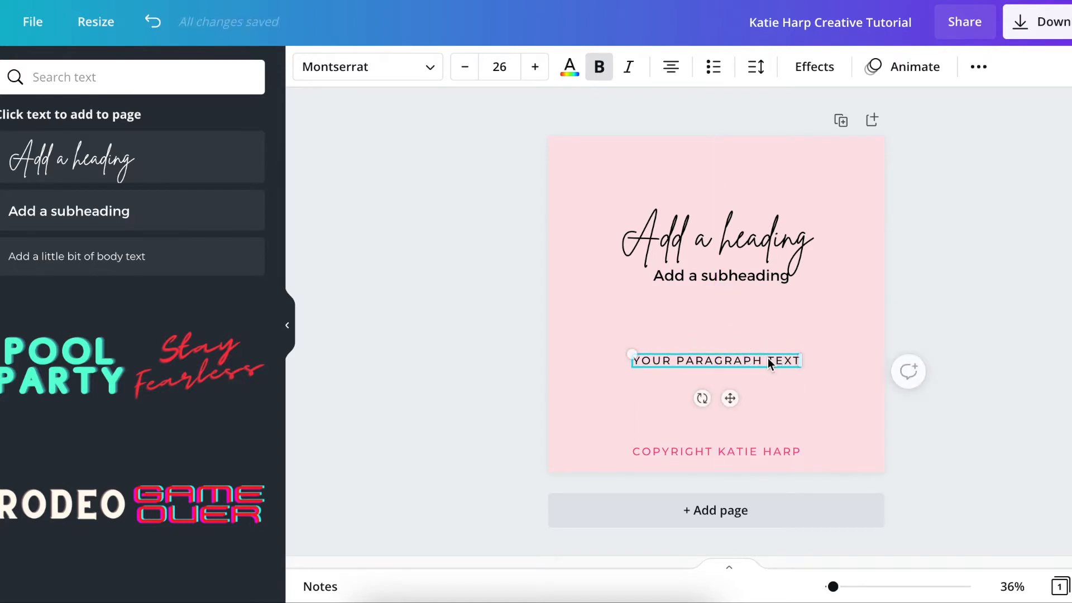
left_click(535, 67)
left_click(535, 67)
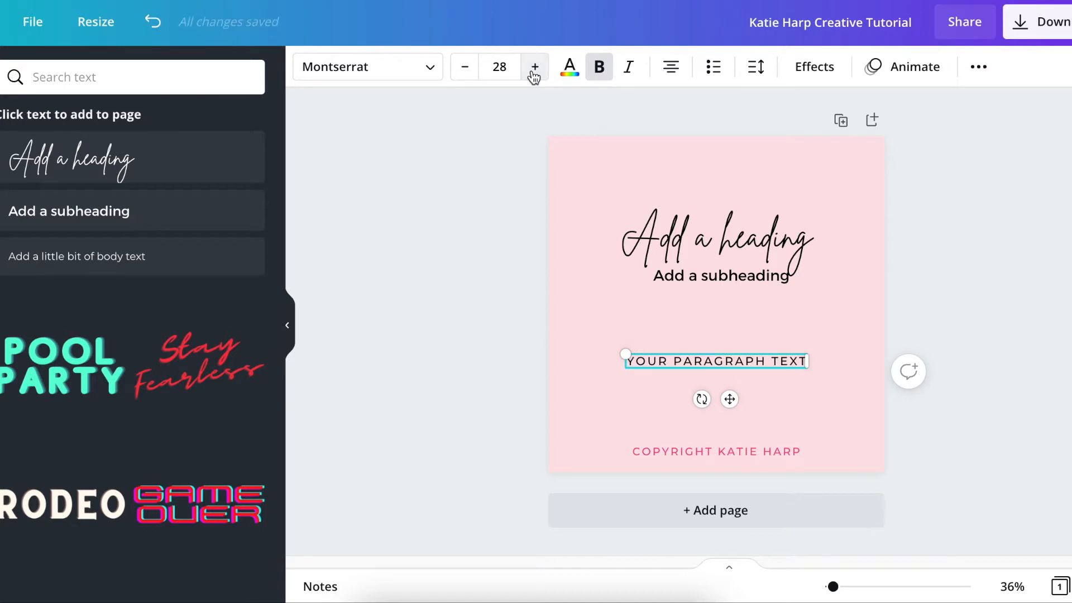
left_click(597, 253)
- Move the subheading down to just above the paragraph text and set its font size to 40
left_click(712, 277)
left_click_drag(712, 277, 715, 312)
left_click(537, 67)
left_click(537, 67)
left_click(537, 67)
left_click(537, 67)
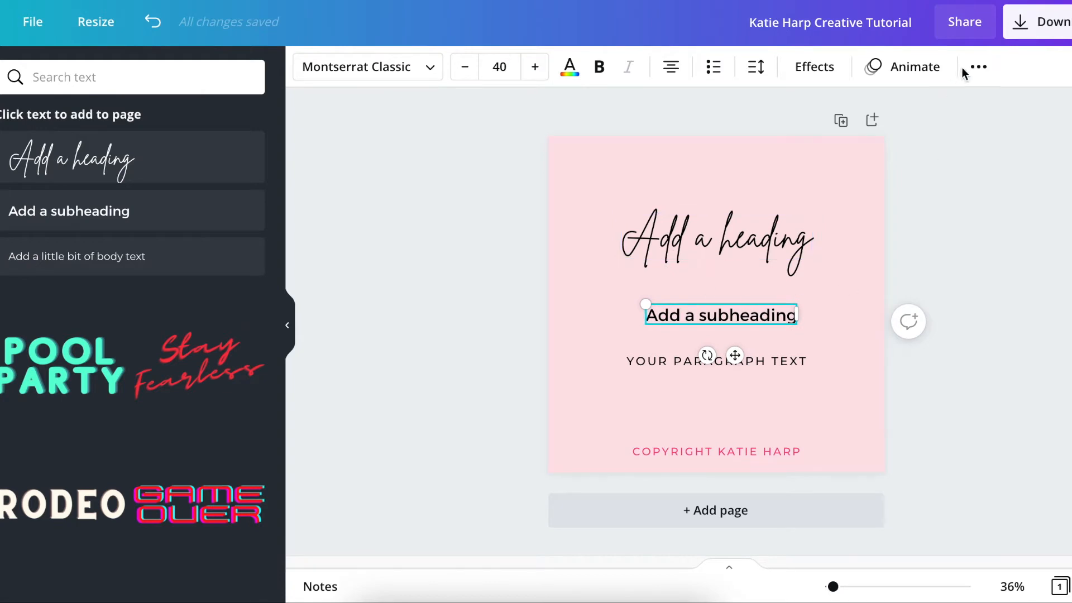
- Centre the subheading horizontally on the page
left_click(979, 67)
left_click(776, 108)
left_click(726, 267)
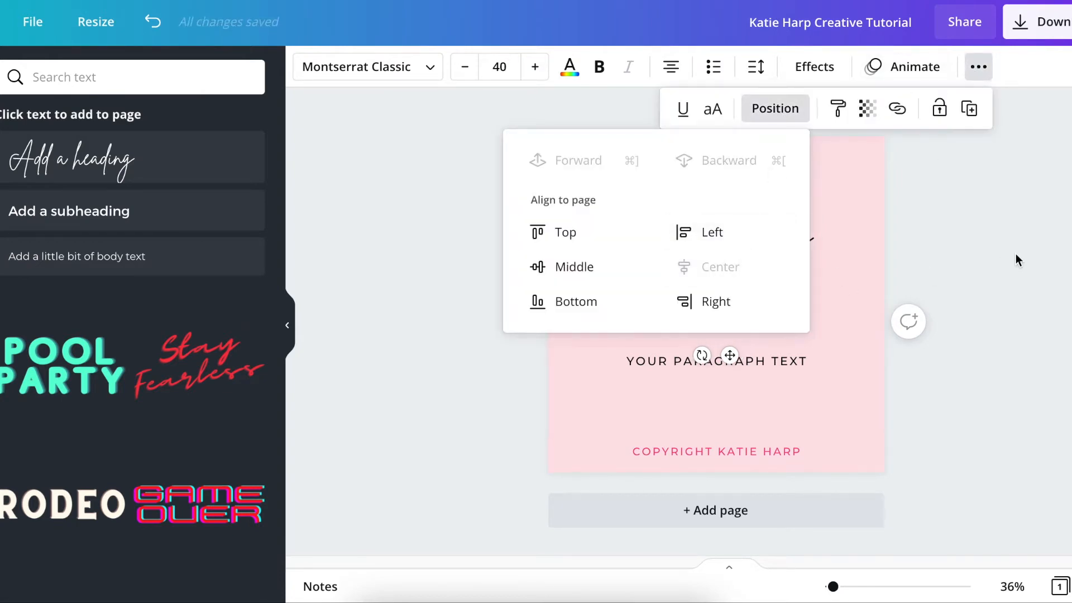
left_click(1016, 253)
- Move the heading down slightly so it sits closer to the subheading
left_click(760, 255)
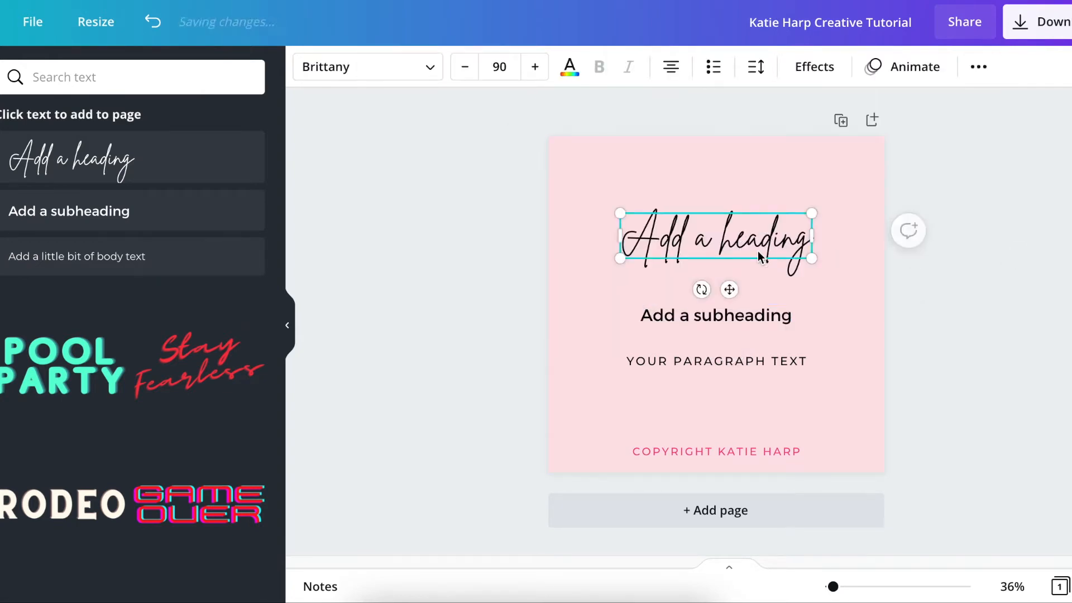
left_click(1016, 229)
left_click(727, 241)
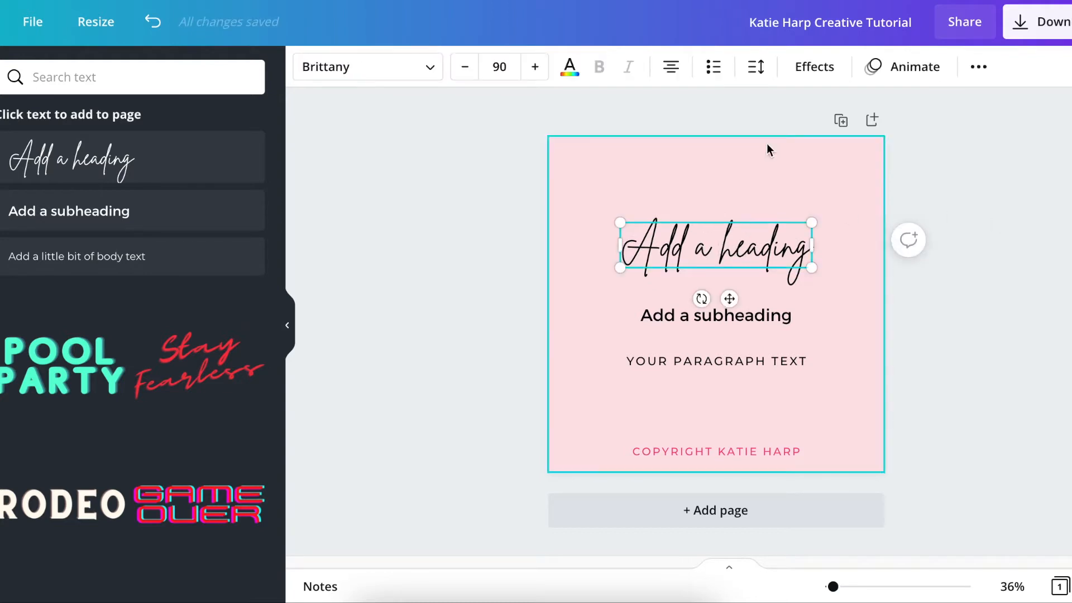
left_click(979, 166)
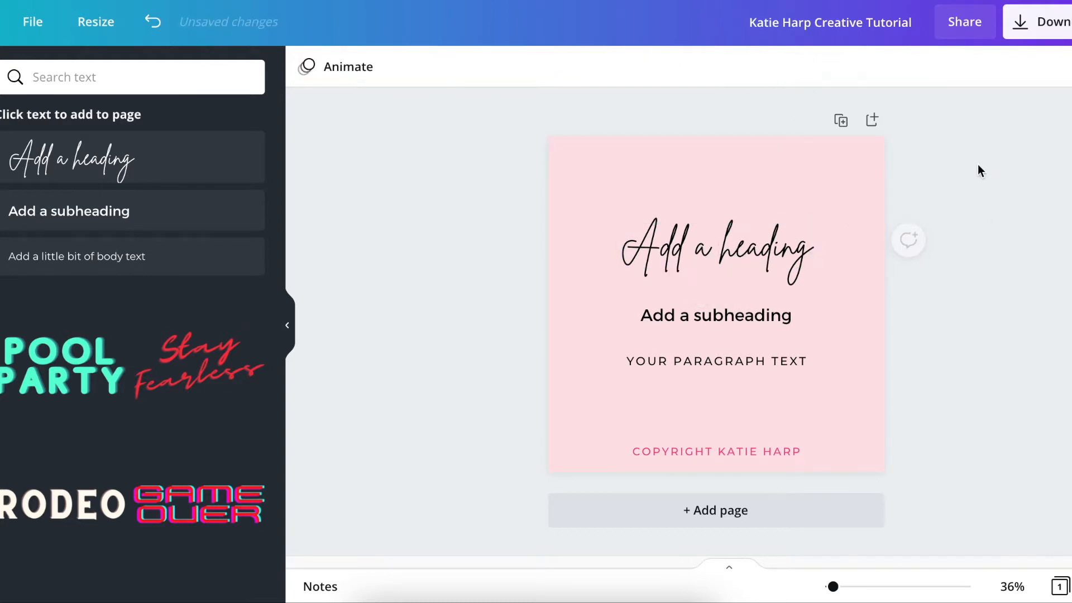
left_click(732, 319)
left_click(761, 360)
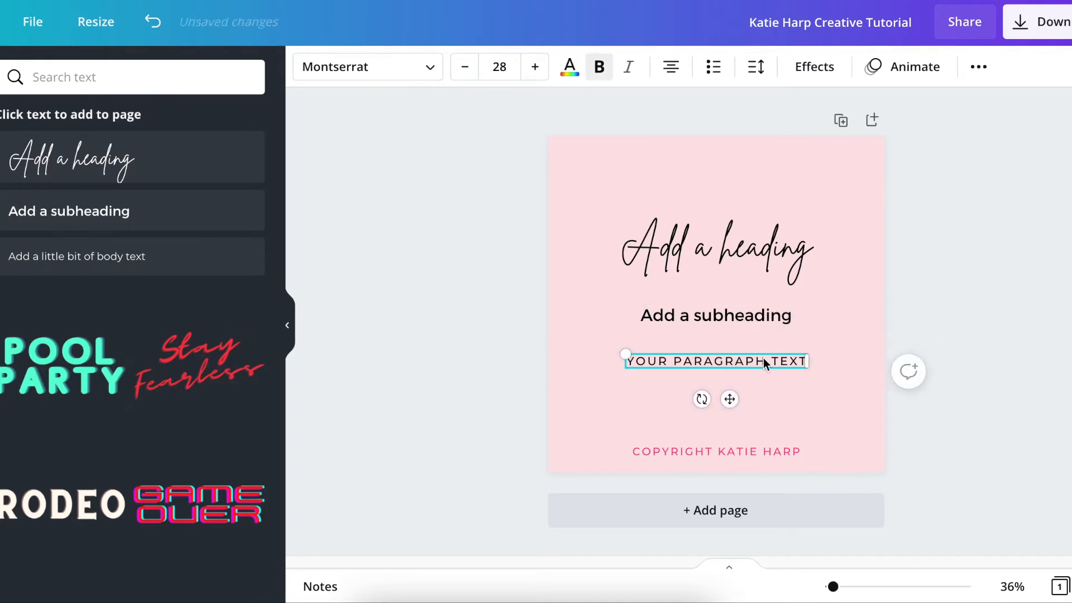
left_click(765, 319)
- Open the text effects for the heading and look over the available style and shape options
left_click(766, 253)
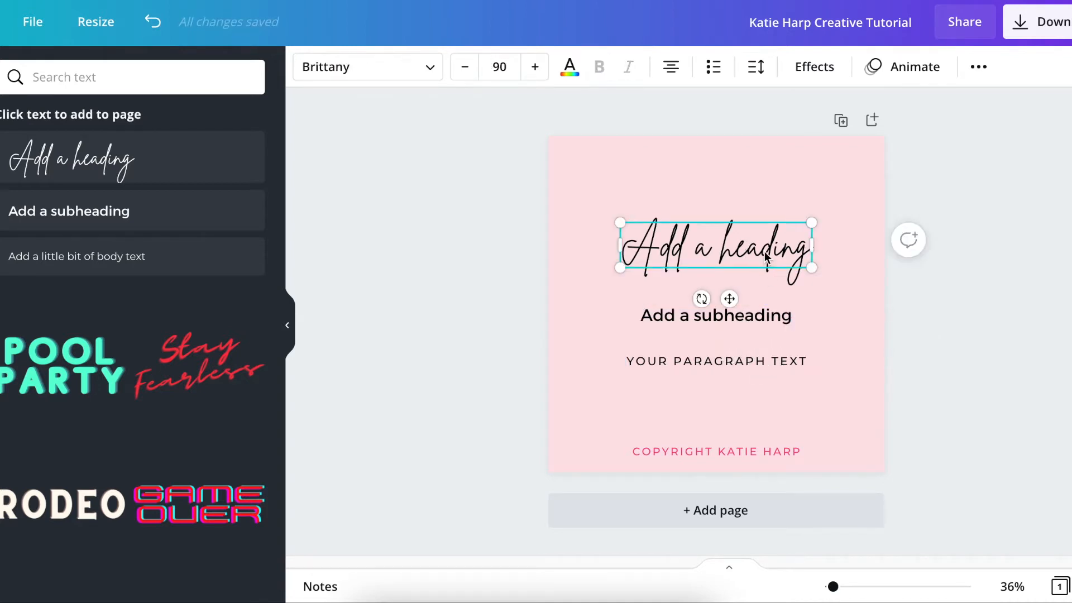
left_click(816, 68)
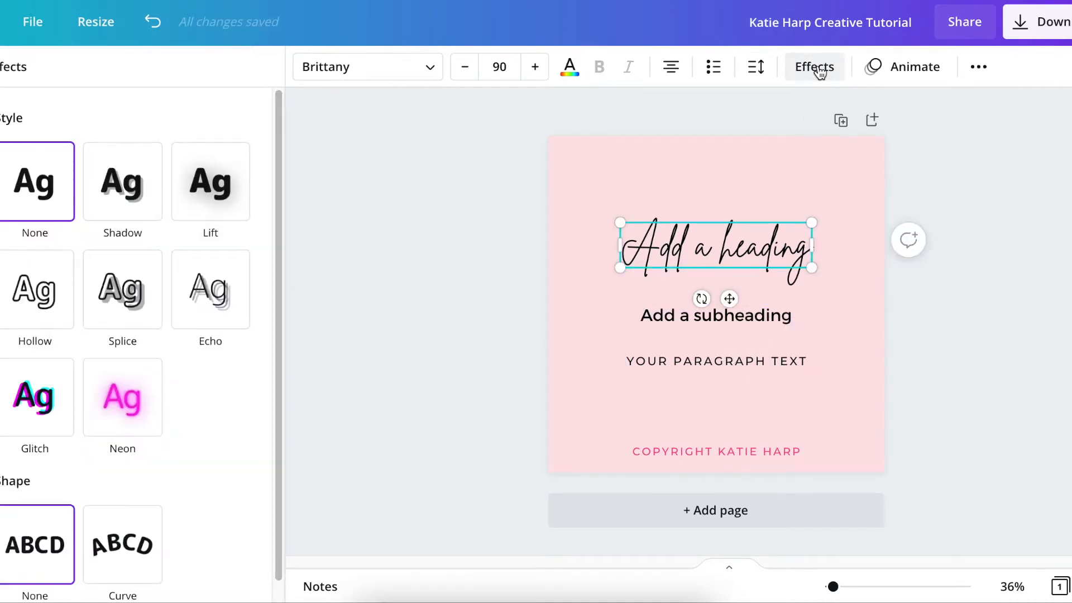
scroll(185, 382, "down", 1)
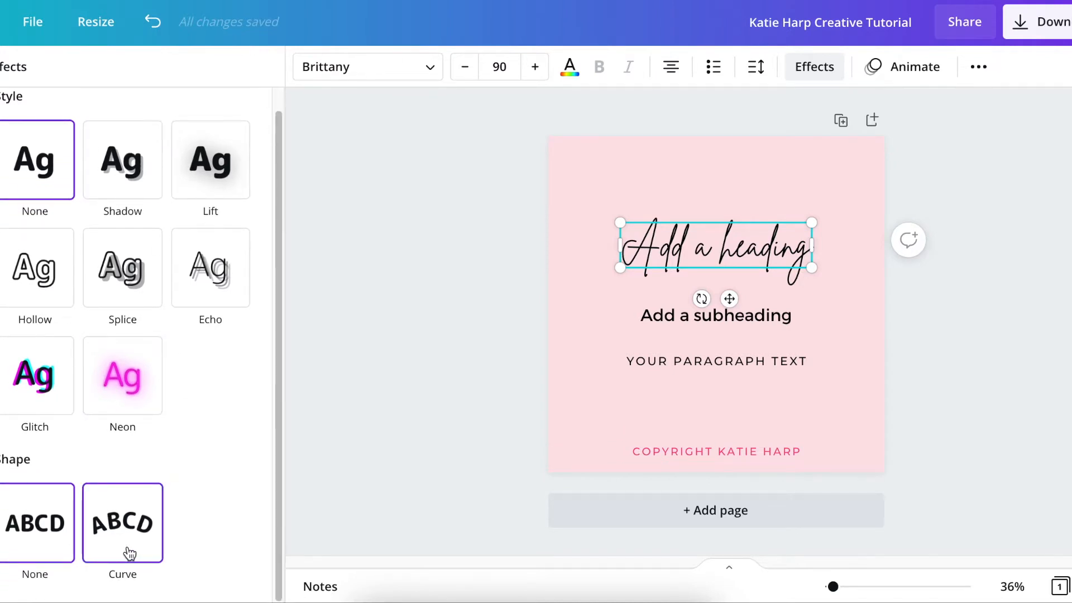
scroll(129, 554, "up", 1)
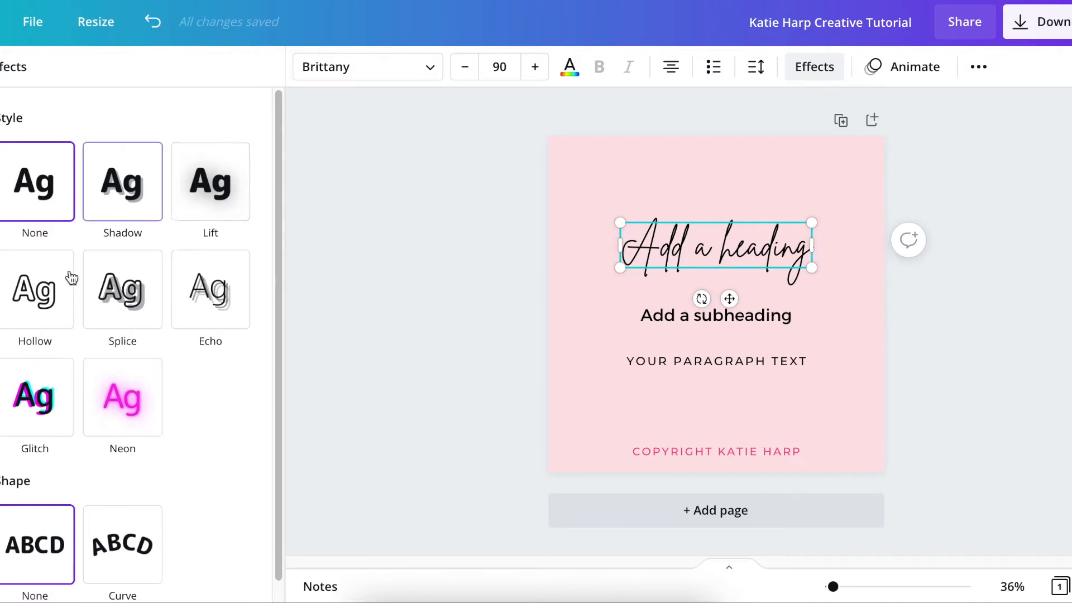
scroll(108, 342, "down", 1)
scroll(133, 427, "up", 1)
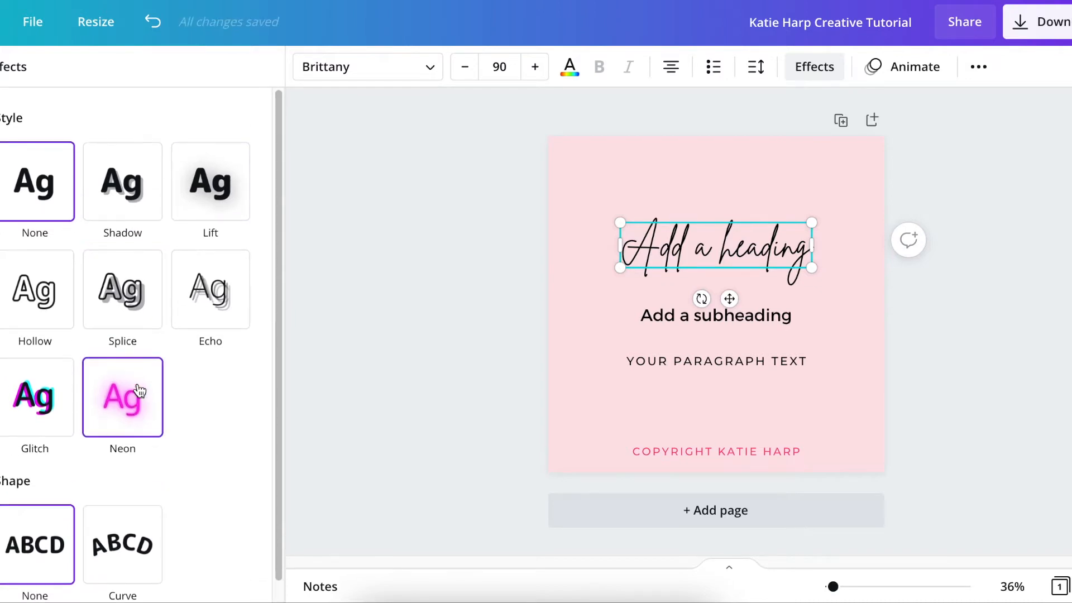
- Try the Shadow style together with a Curve shape of 9 on the heading
left_click(133, 208)
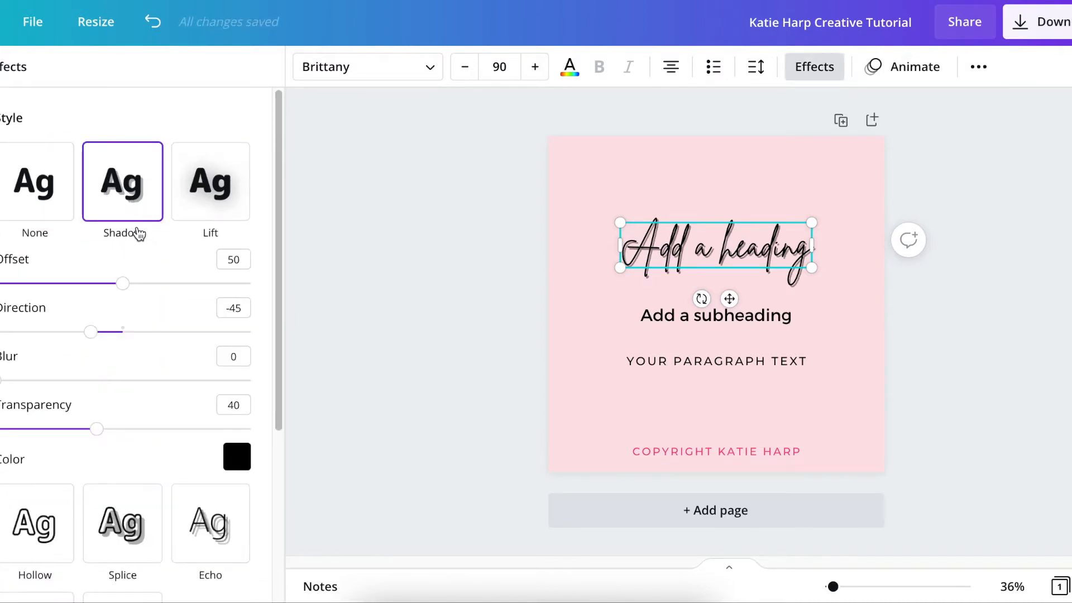
scroll(138, 234, "down", 5)
left_click(128, 530)
scroll(212, 564, "down", 2)
left_click_drag(247, 576, 134, 570)
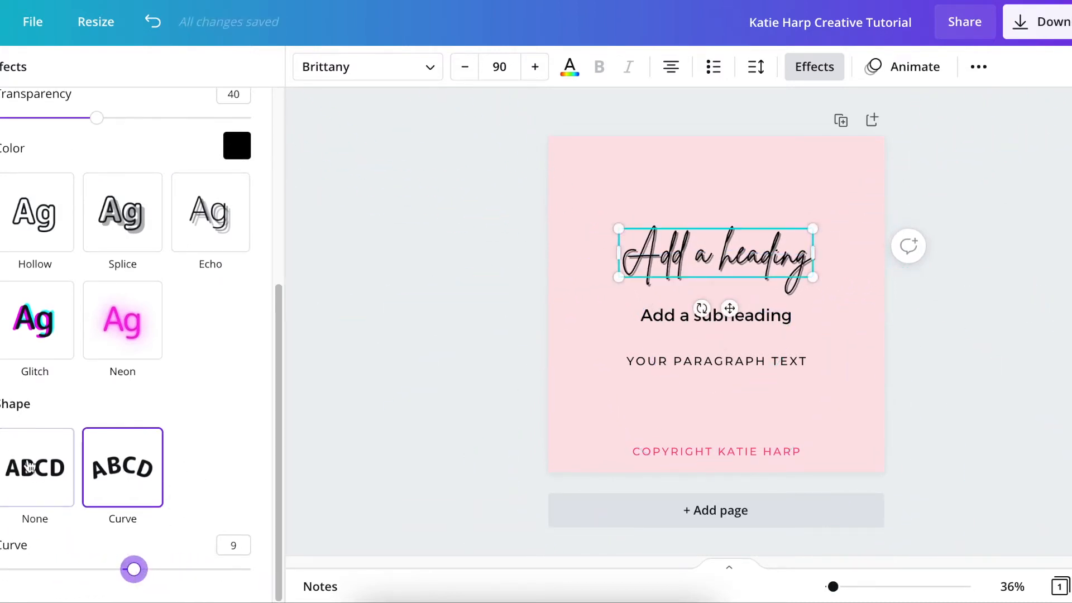
- Reset both the heading's shape and its effect style to None
left_click(17, 452)
scroll(114, 444, "up", 5)
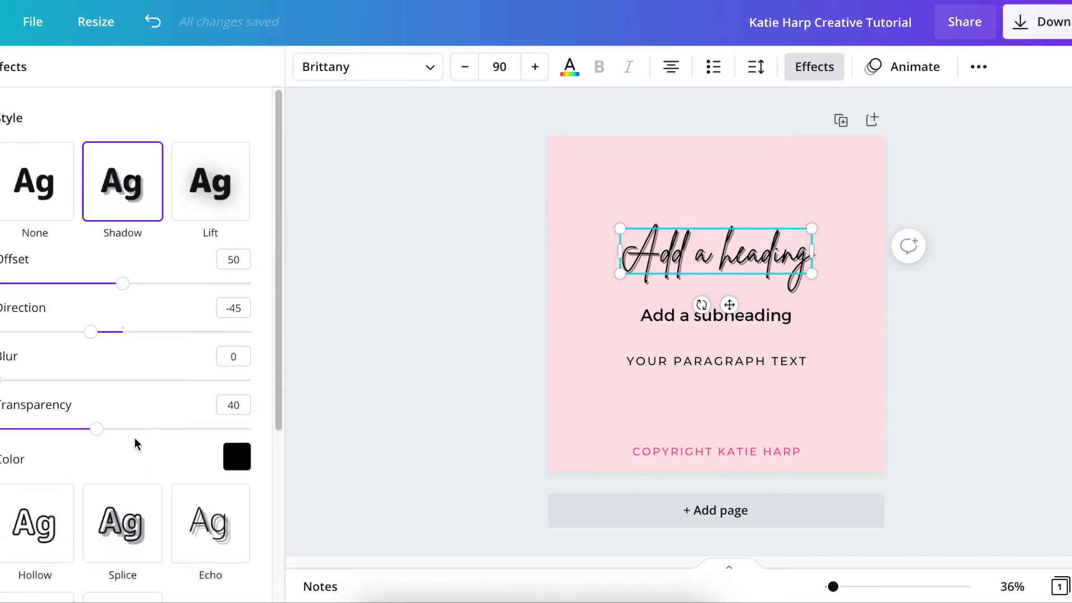
left_click(70, 213)
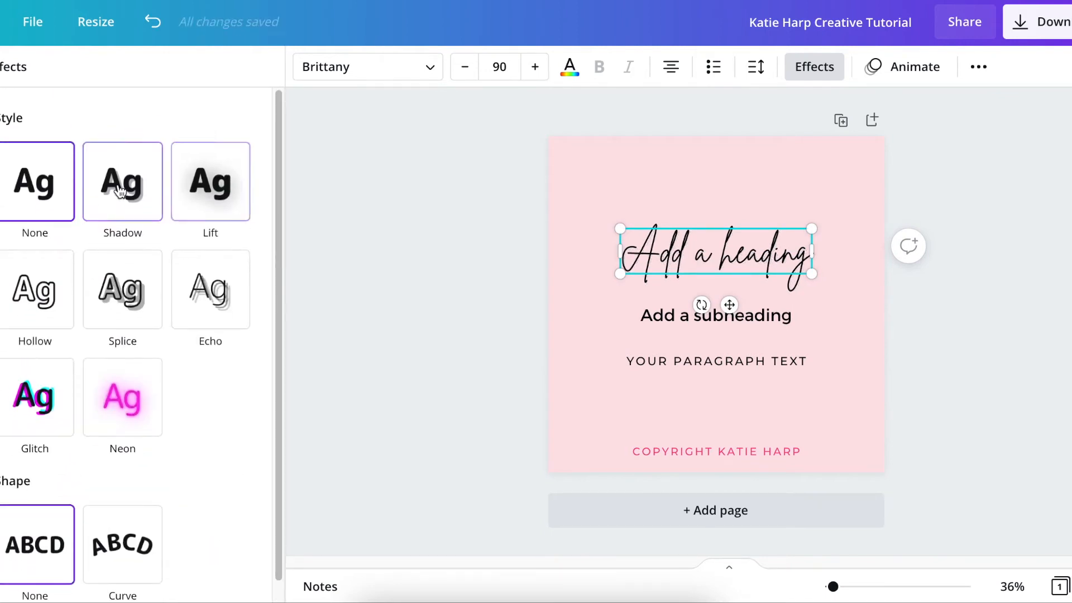
- Try the Shadow style on the heading with an offset of 27 and the hot pink document colour
left_click(125, 194)
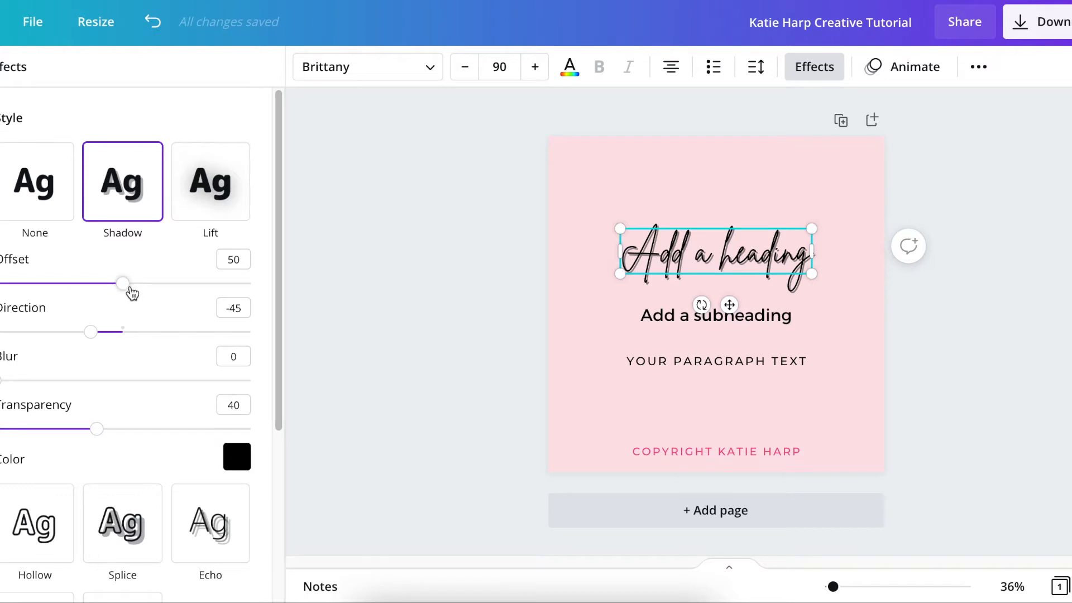
left_click_drag(127, 289, 65, 298)
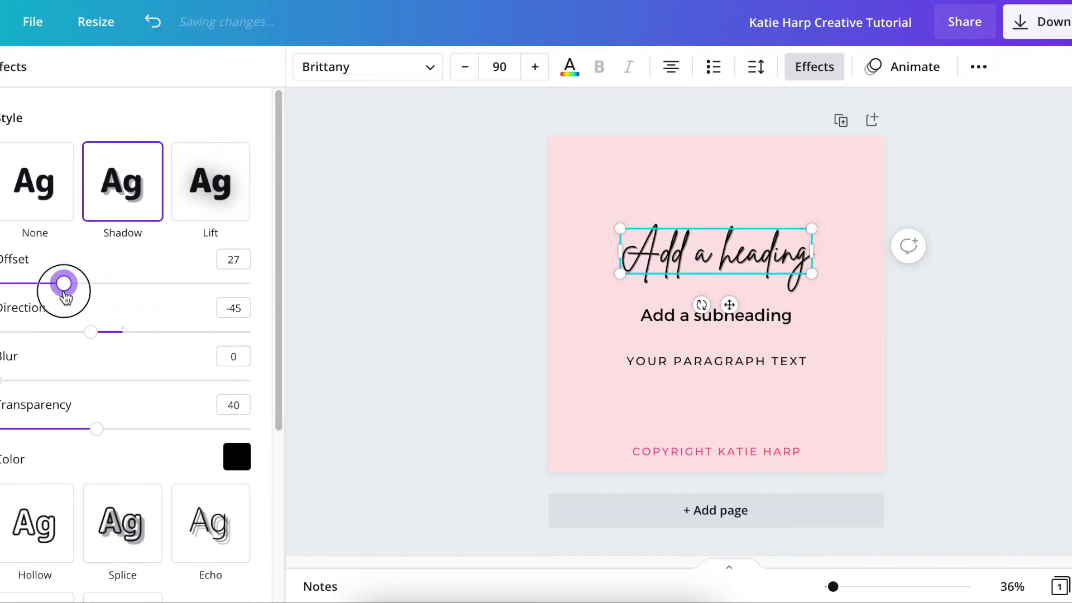
left_click(236, 453)
left_click(90, 217)
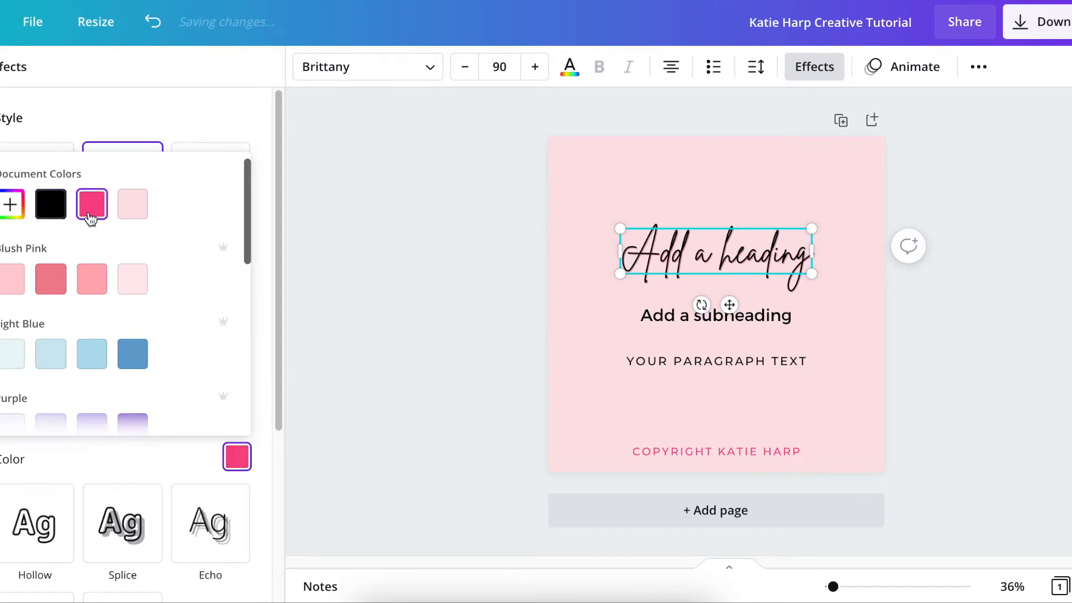
left_click(183, 128)
- Try the Lift style on the heading at intensity 100, followed by the Hollow style with a reduced thickness
left_click(207, 199)
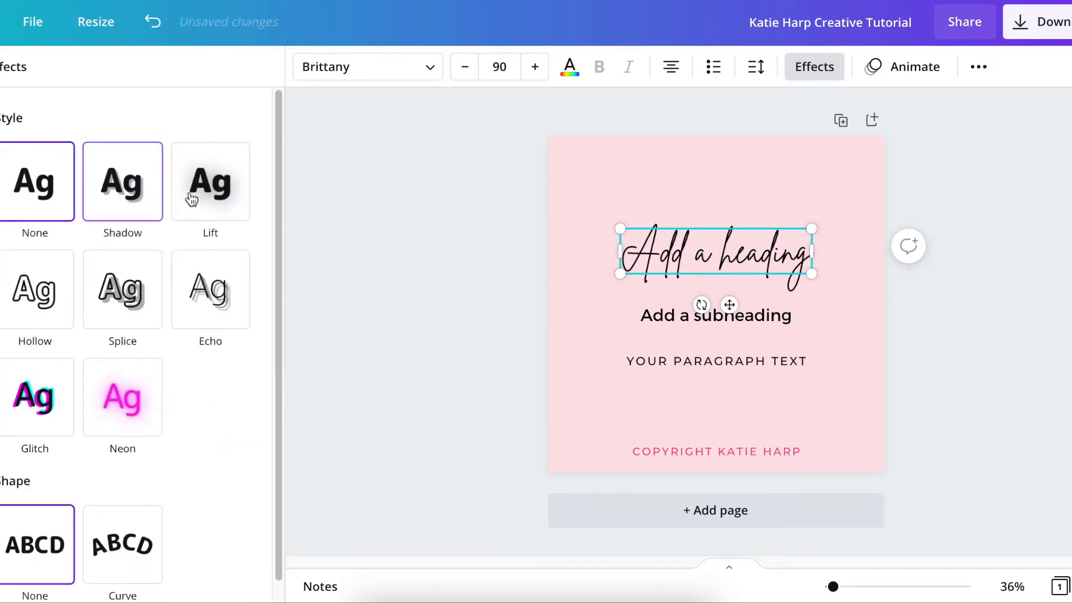
scroll(214, 184, "down", 2)
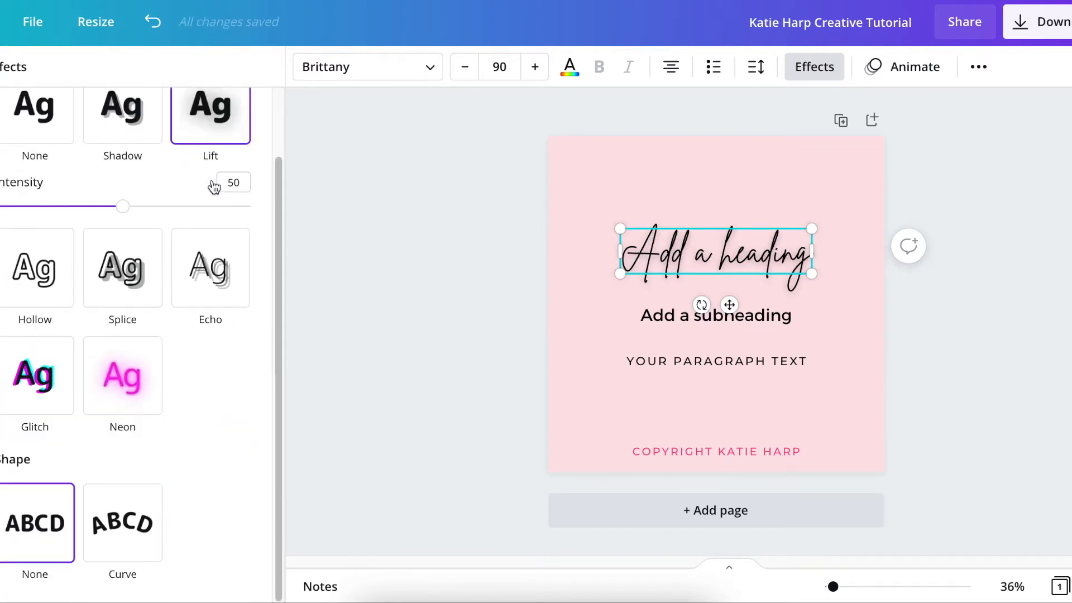
scroll(212, 179, "up", 2)
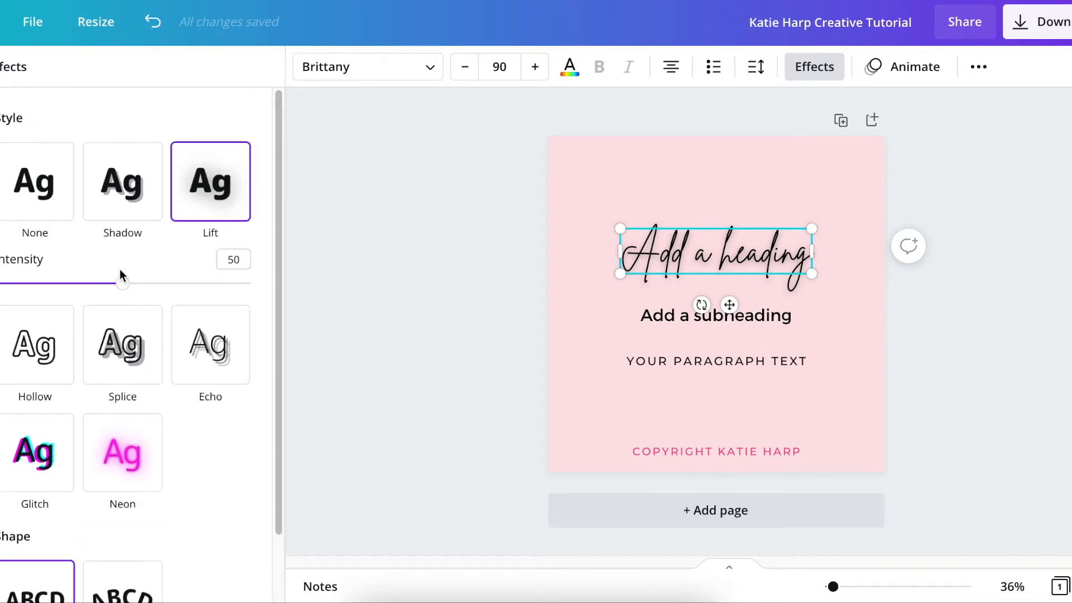
left_click_drag(125, 286, 288, 275)
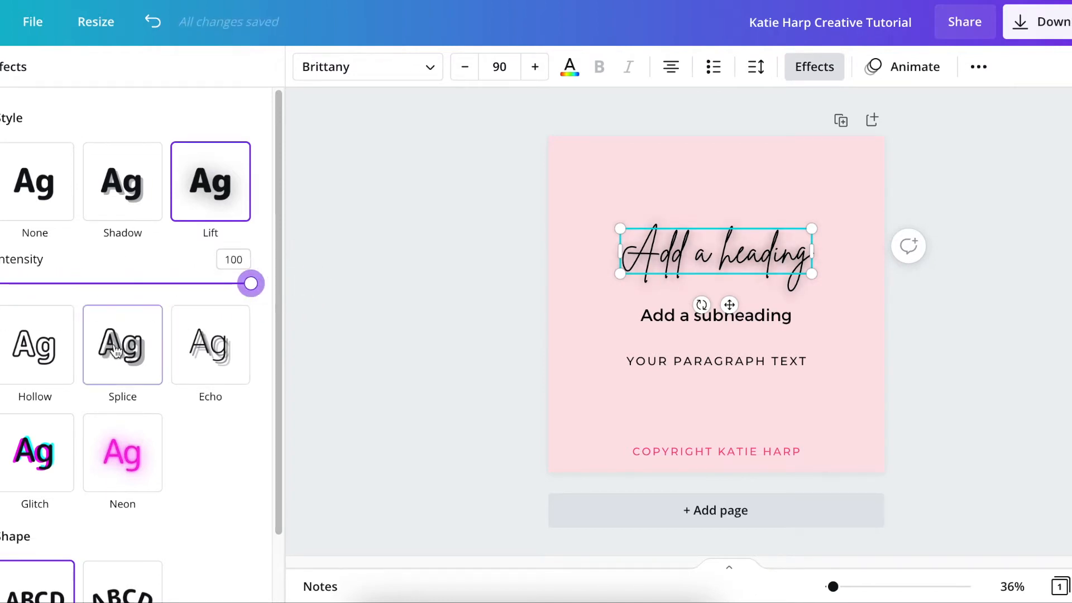
left_click(50, 347)
mouse_move(121, 391)
left_mouse_down()
mouse_move(249, 390)
mouse_move(1, 392)
mouse_move(220, 395)
mouse_move(104, 392)
left_mouse_up()
- Try the Splice style on the heading with thickness 15 and the lightest Blush Pink colour
left_click(131, 319)
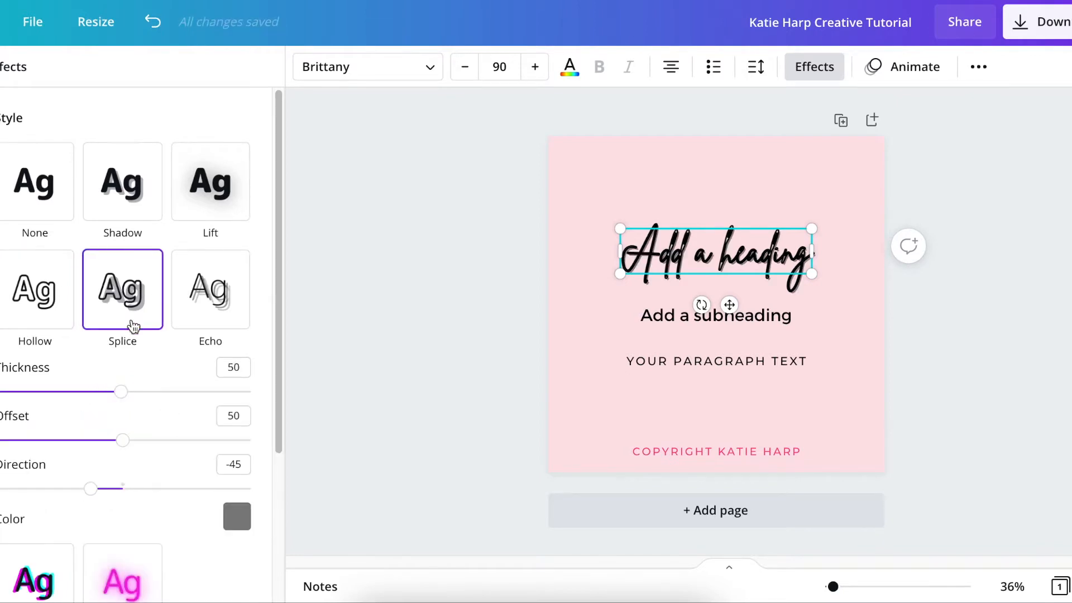
scroll(132, 325, "down", 2)
left_click_drag(121, 298, 32, 307)
left_click(245, 428)
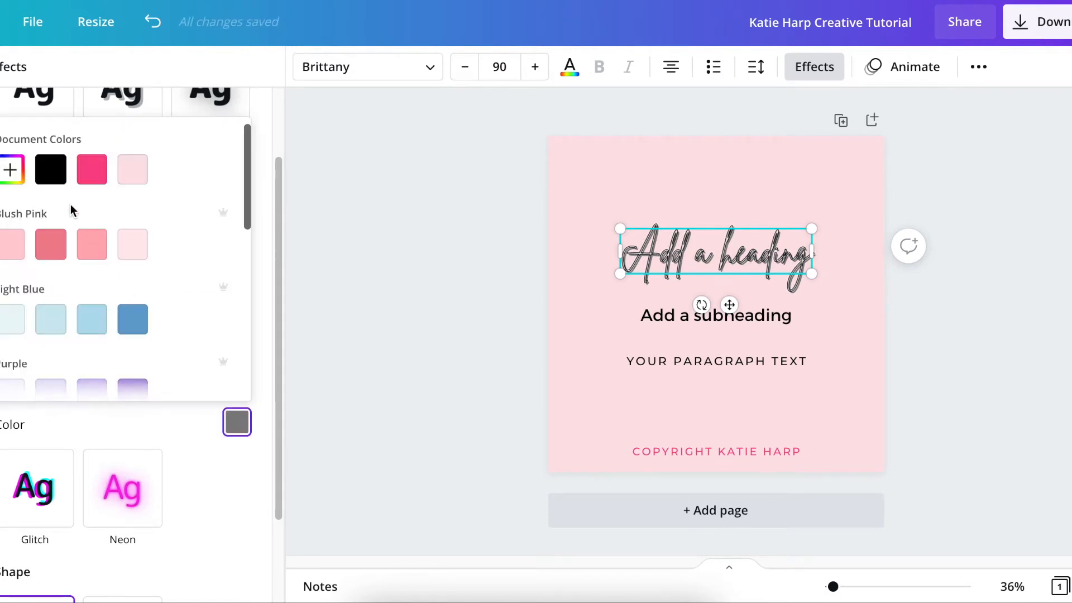
left_click(141, 260)
left_click(171, 430)
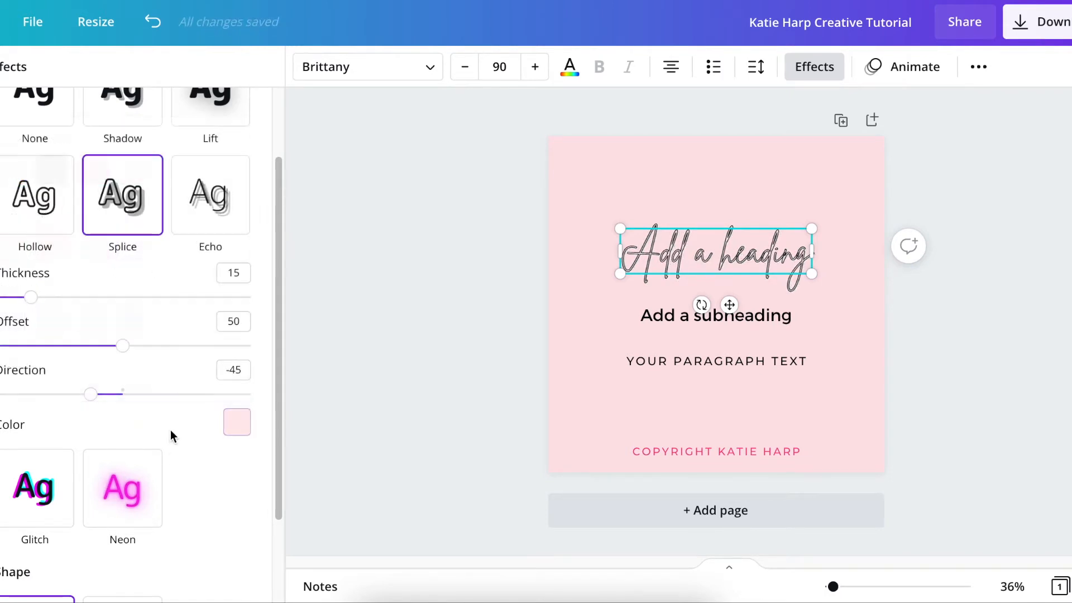
- Try the Echo style on the heading and adjust its offset
left_click(218, 201)
left_click_drag(114, 299, 136, 328)
- Apply the Glitch style to the heading with an offset of 67
scroll(135, 323, "down", 1)
left_click(55, 391)
left_click_drag(70, 358, 166, 366)
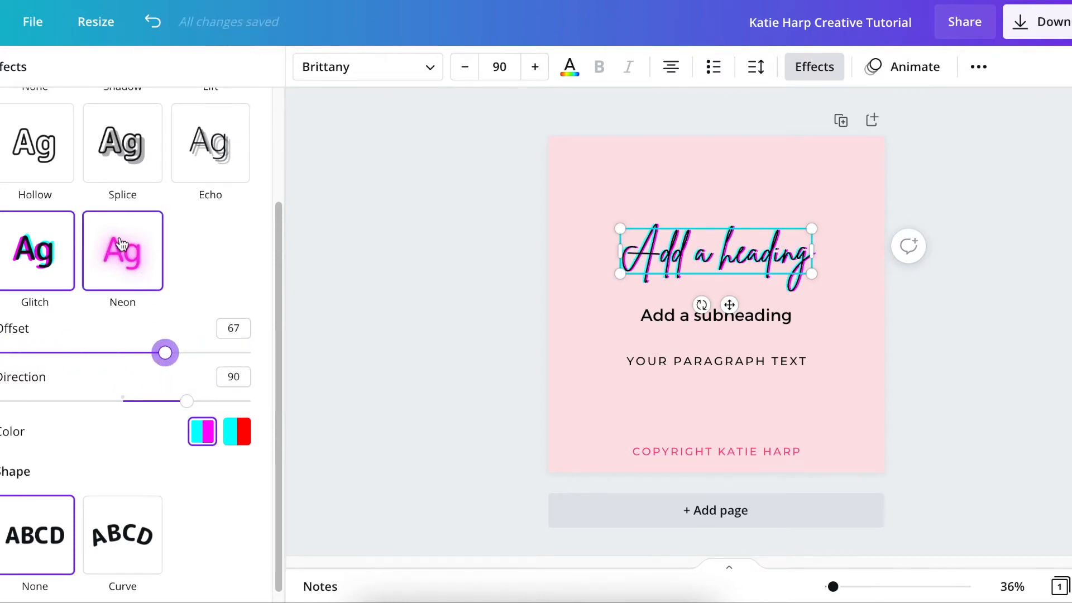
- Try the Neon style on the heading at intensity 1 and at intensity 100
left_click(120, 244)
left_click_drag(120, 430, 1, 423)
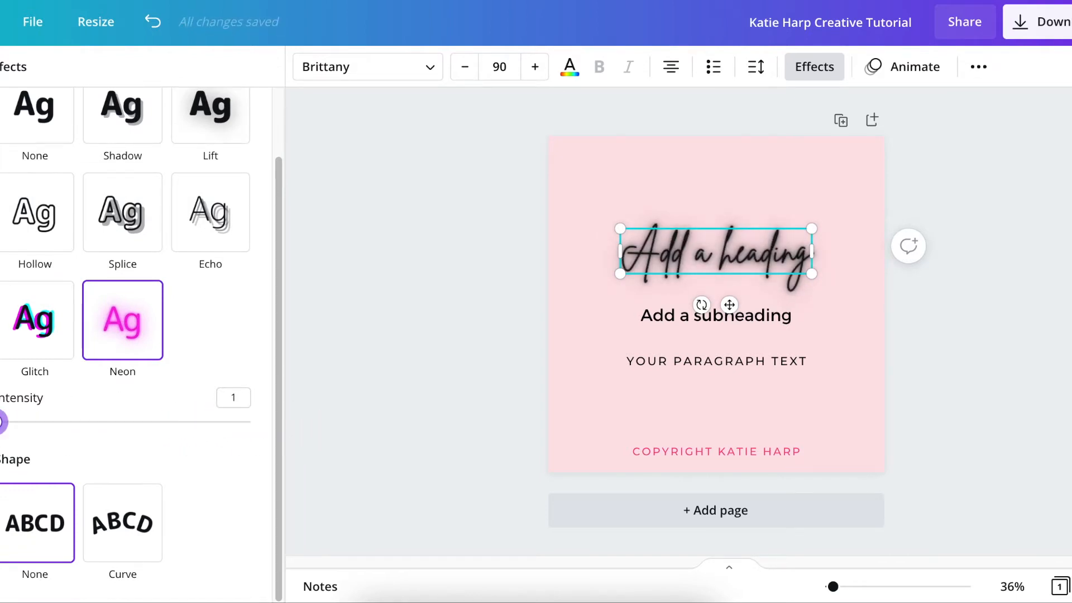
left_click_drag(1, 423, 7, 422)
left_click_drag(2, 426, 457, 411)
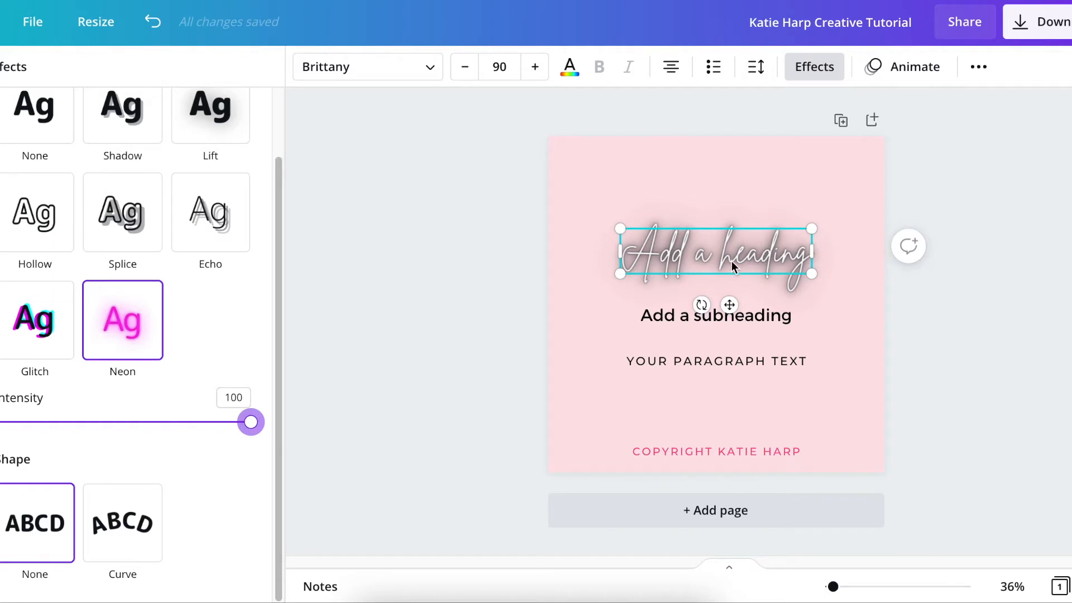
scroll(78, 240, "up", 2)
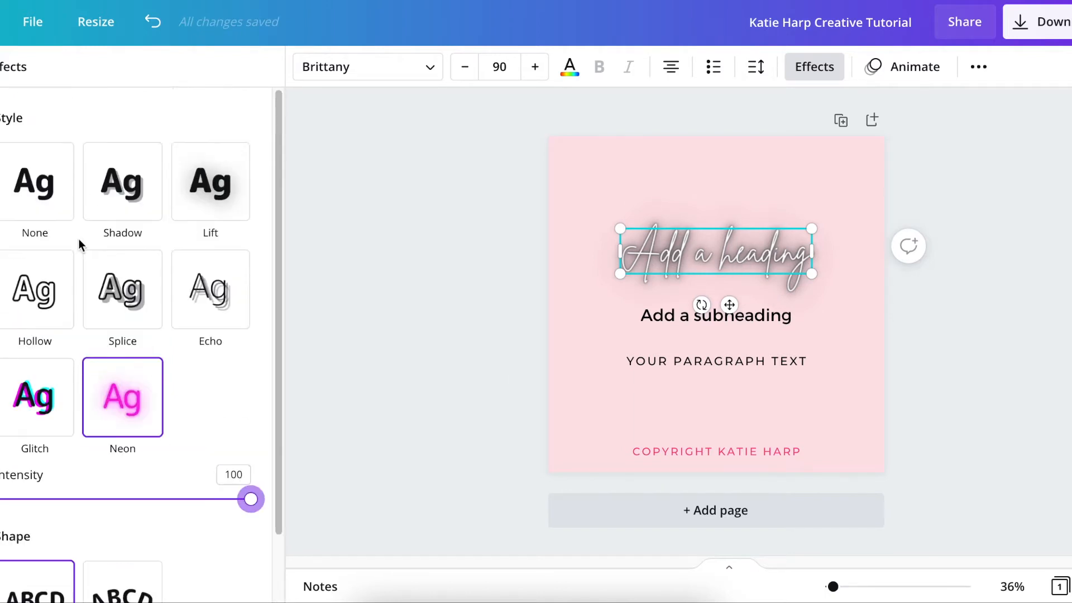
- Clear the heading's effect and try the Shadow and Lift styles with their default settings
left_click(39, 209)
left_click(105, 196)
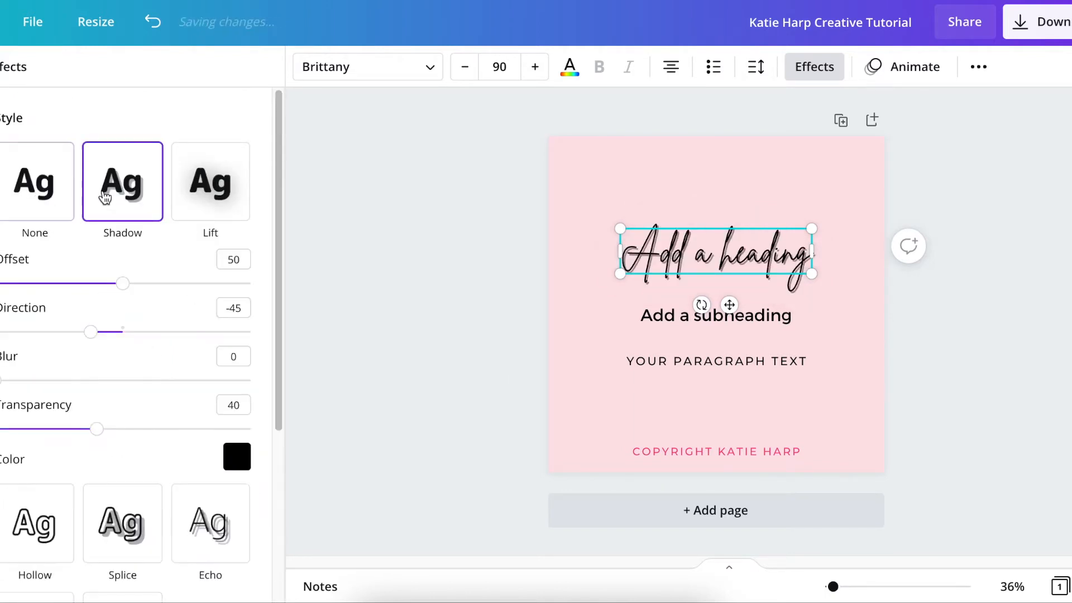
left_click(197, 194)
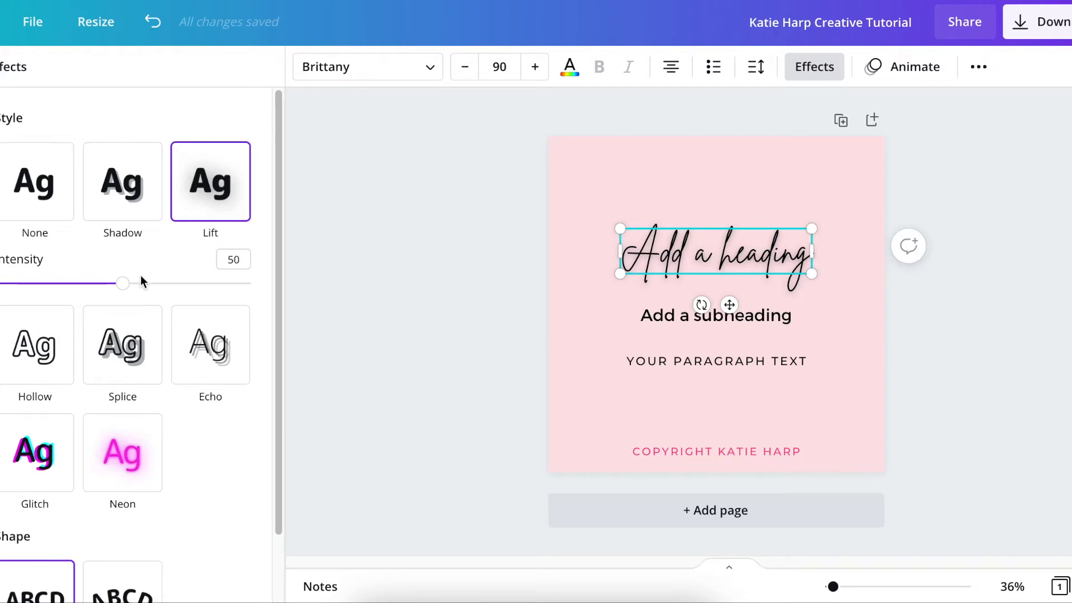
- Apply the Shadow style to the heading with a blur of 61
left_click(106, 190)
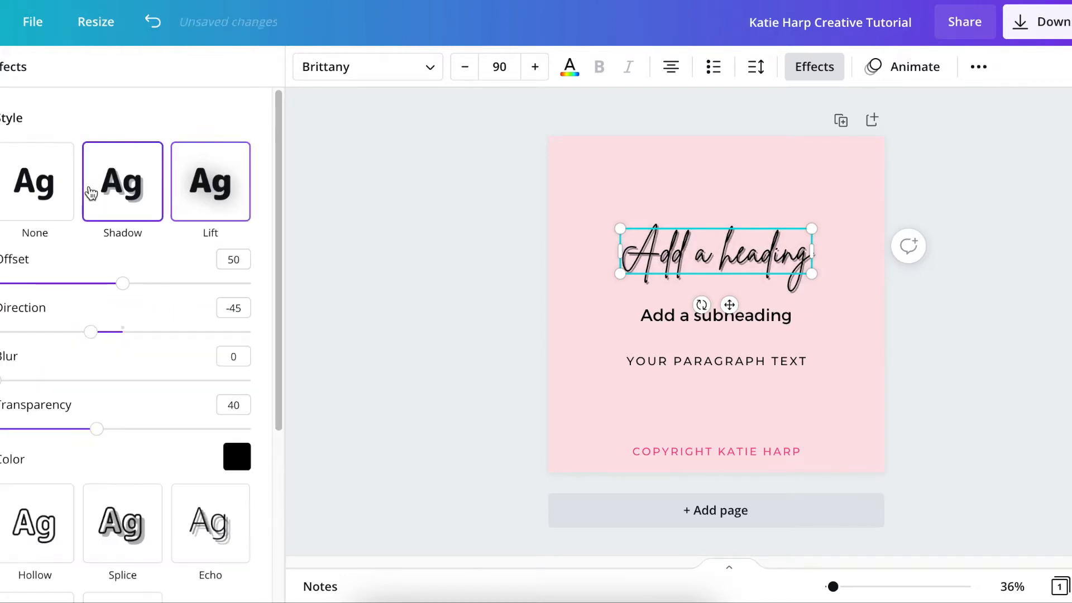
left_click_drag(3, 383, 151, 385)
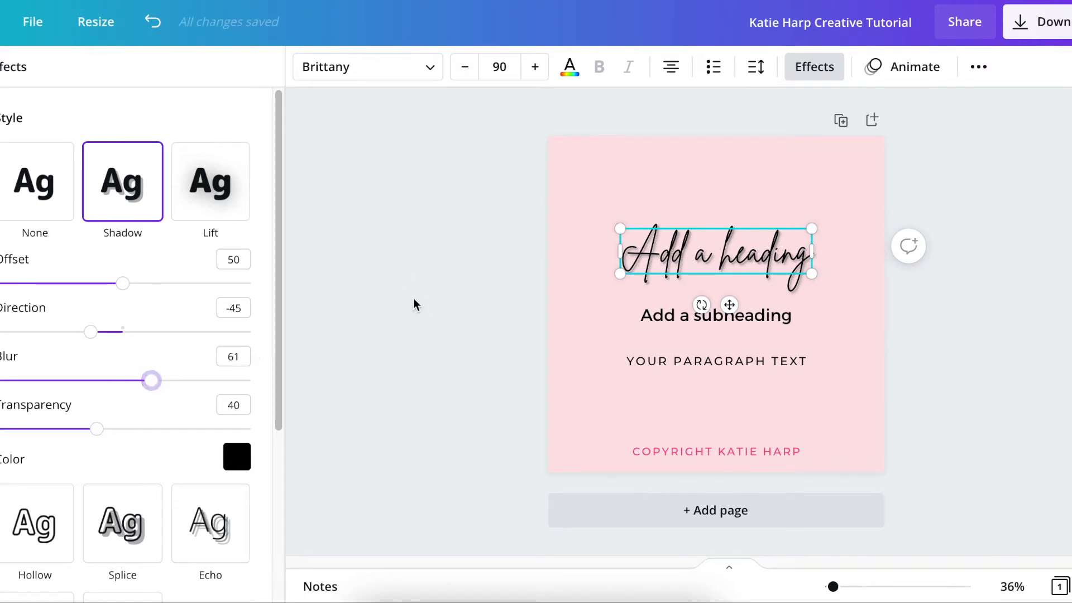
left_click(413, 304)
- Try Montserrat Semi-Bold on the subheading, then change its font to League Spartan
left_click(700, 313)
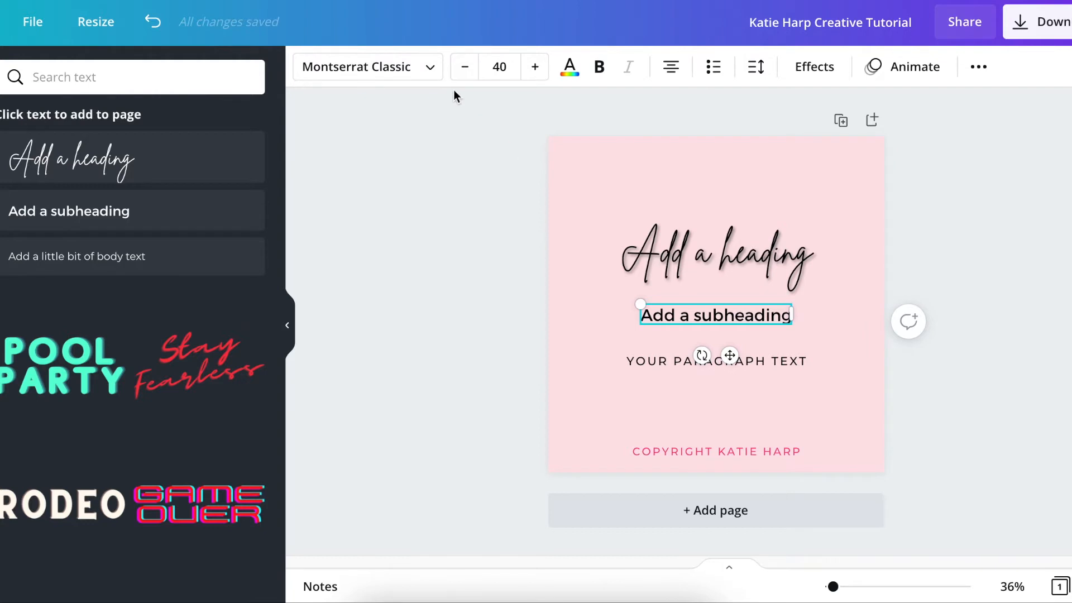
left_click(433, 73)
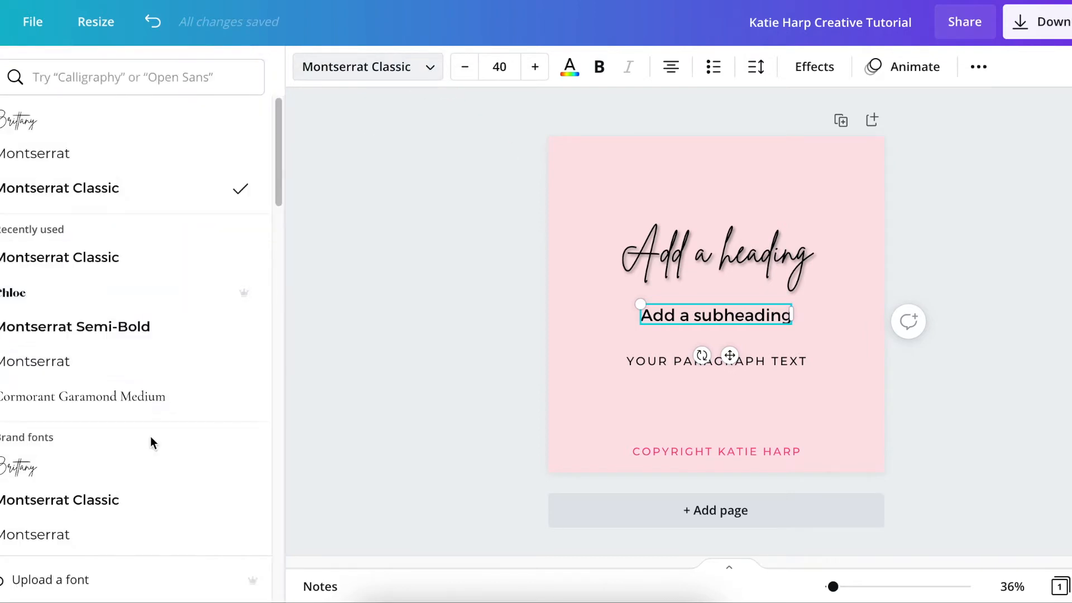
left_click(130, 341)
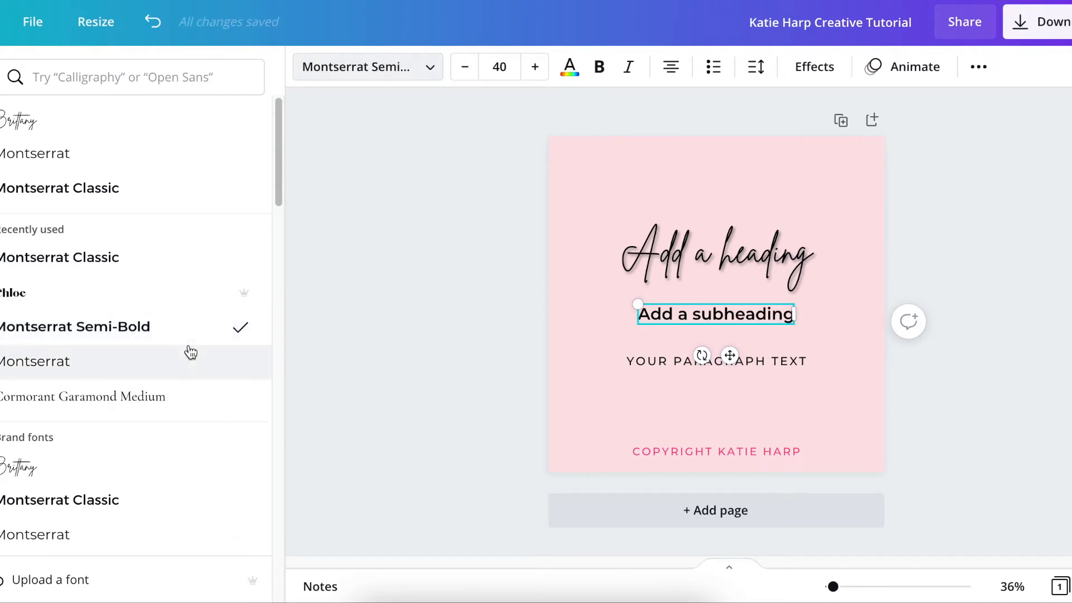
scroll(190, 351, "down", 3)
scroll(190, 351, "down", 3)
scroll(190, 351, "down", 10)
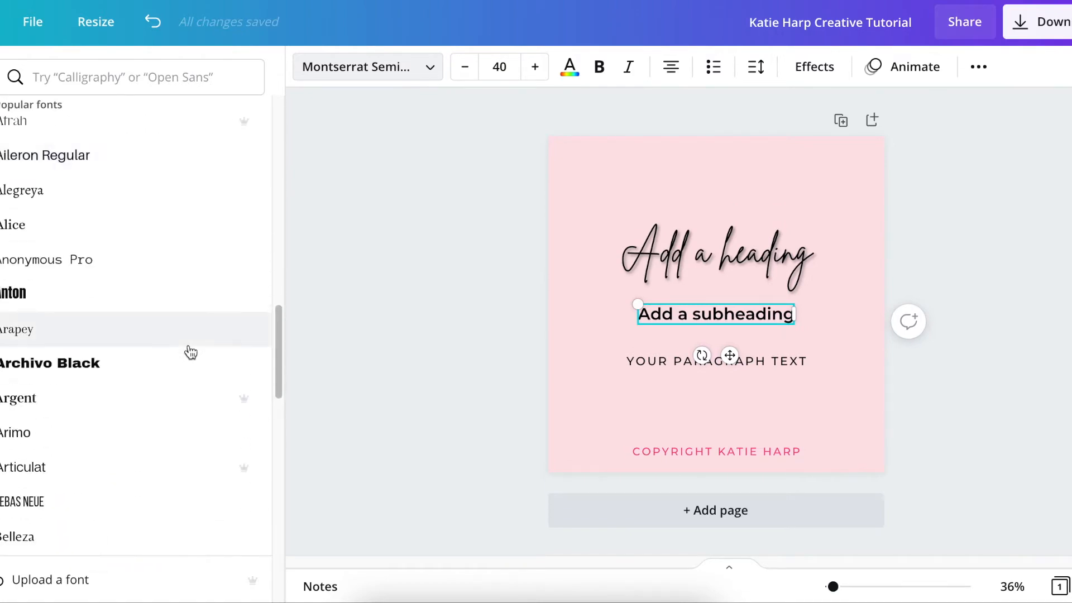
scroll(156, 287, "down", 15)
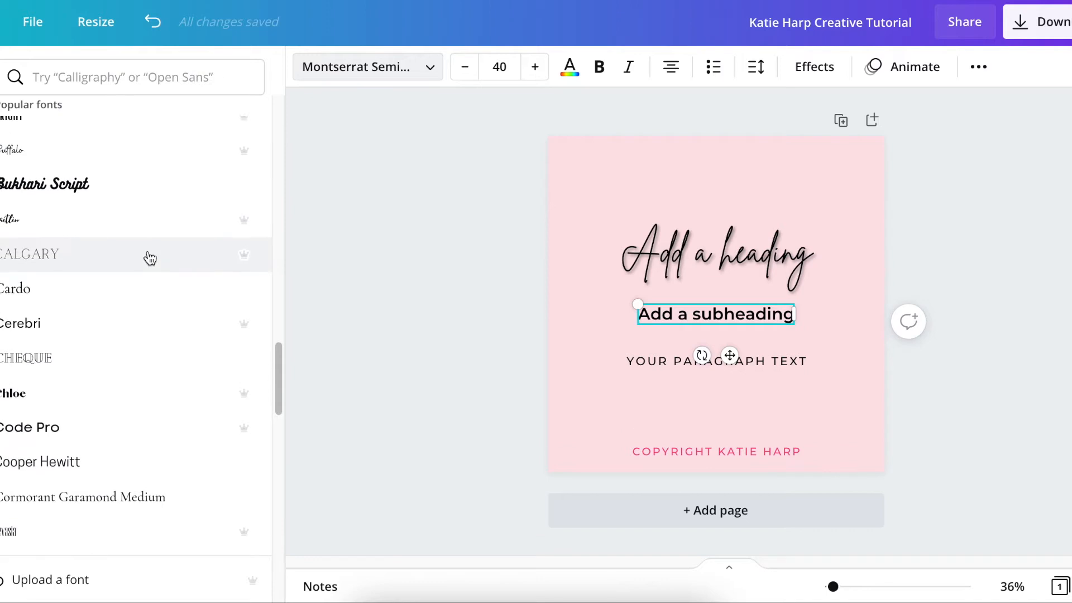
scroll(150, 258, "down", 5)
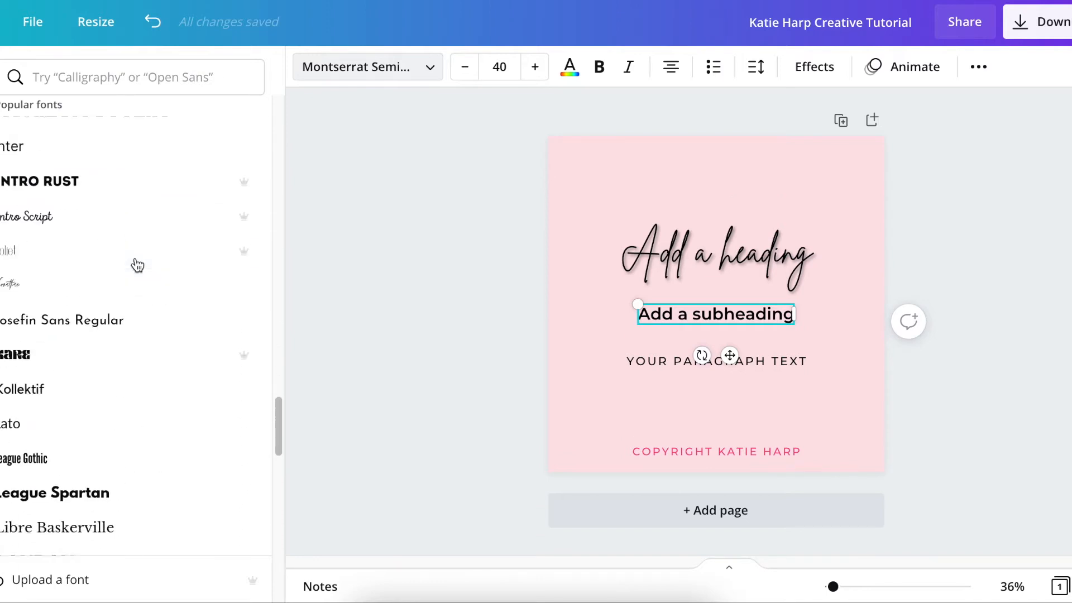
scroll(137, 265, "down", 3)
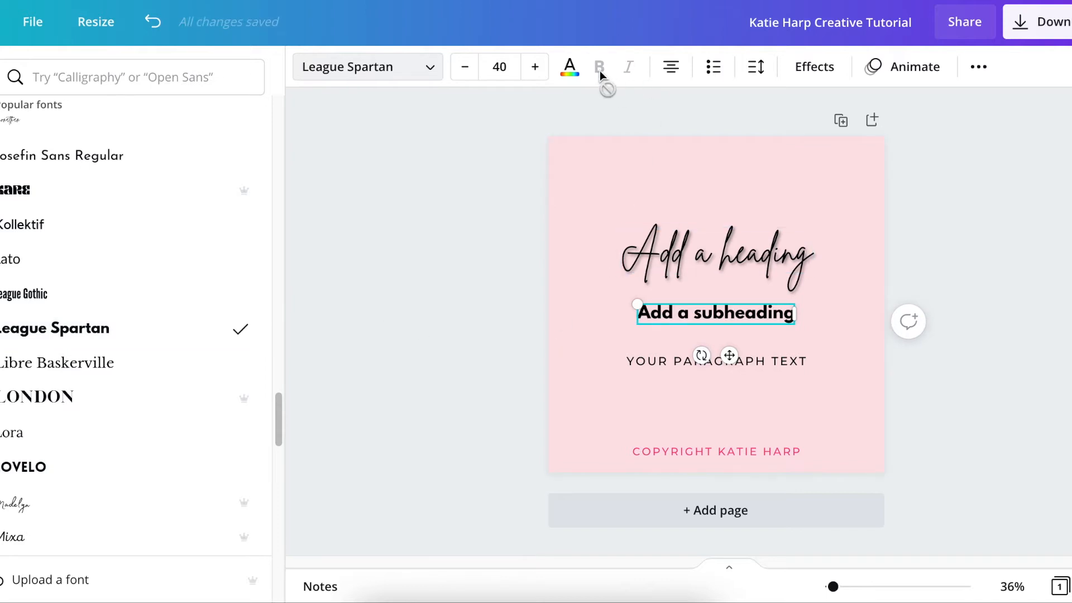
- Increase the subheading's font size to 49
left_click(537, 67)
left_click(537, 67)
left_click(537, 67)
left_click(537, 67)
left_click(538, 67)
left_click(537, 67)
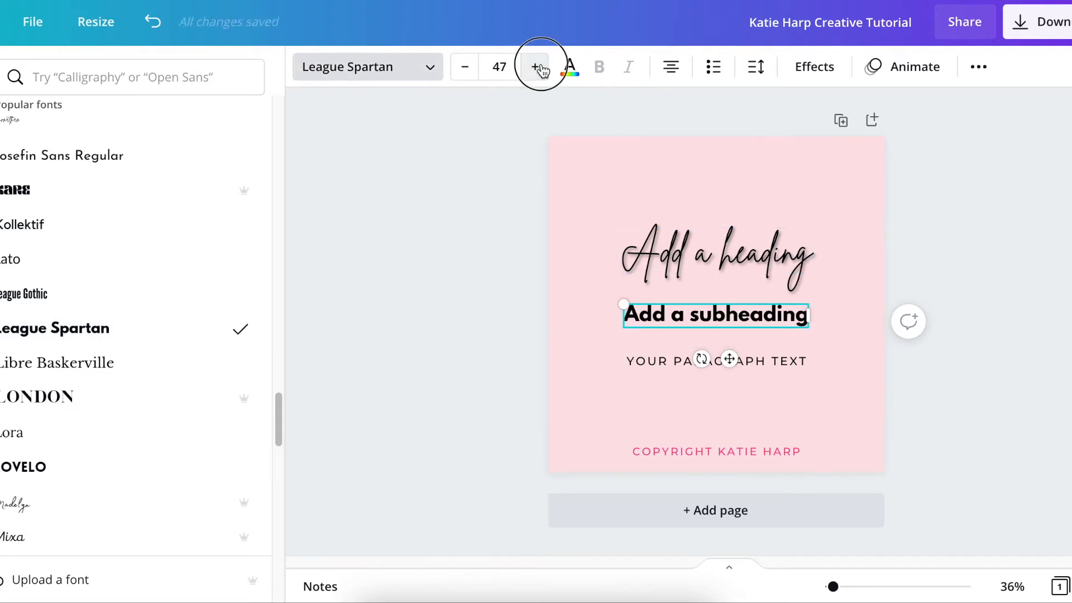
left_click(538, 67)
left_click(537, 67)
left_click(500, 309)
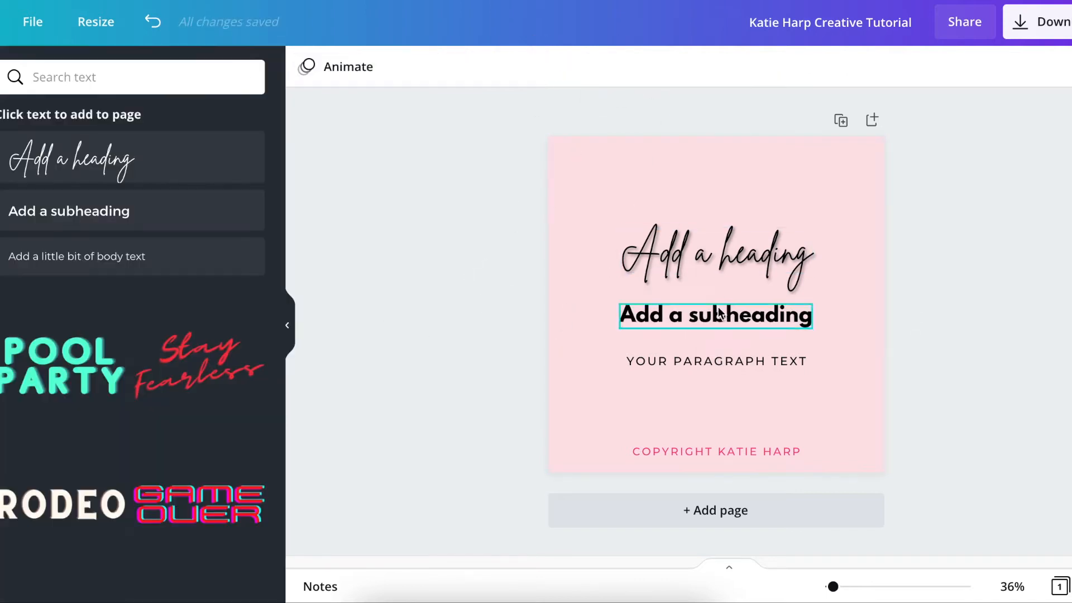
- Change the paragraph text's font to League Spartan and increase its size to 31
left_click(728, 357)
left_click(426, 68)
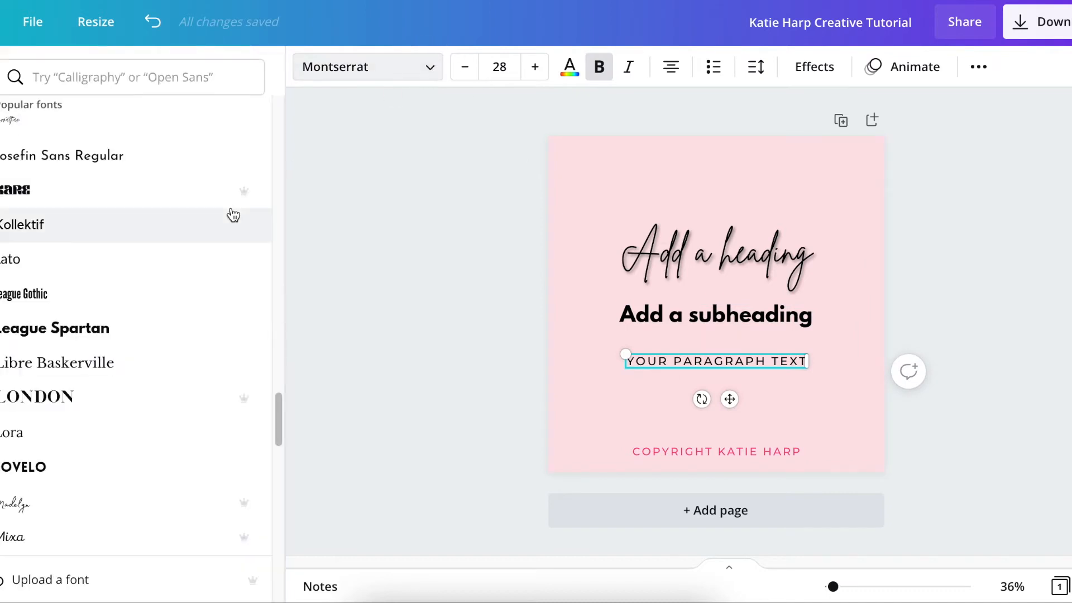
left_click(143, 327)
left_click(535, 67)
left_click(535, 67)
left_click(535, 67)
key("Escape")
- Set the subheading's letter spacing to 75 and its line spacing to 1.54
left_click(625, 320)
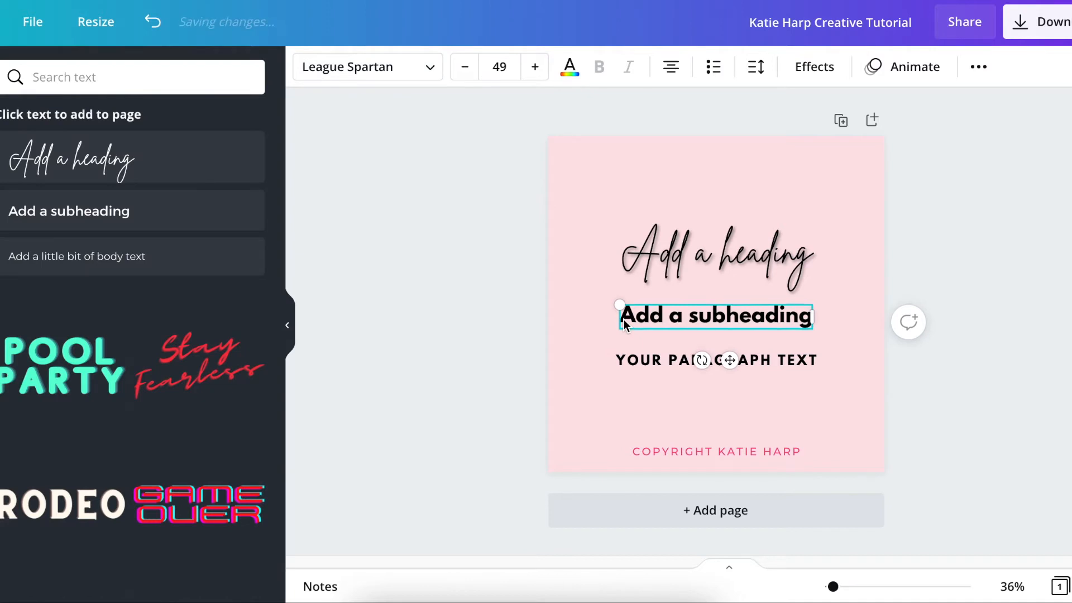
left_click(755, 68)
mouse_move(879, 125)
left_mouse_down()
mouse_move(936, 125)
mouse_move(895, 126)
left_mouse_up()
mouse_move(918, 163)
left_mouse_down()
mouse_move(933, 162)
mouse_move(919, 162)
left_mouse_up()
- Add a second line reading "multiple lines" to the subheading
double_click(803, 317)
left_click(803, 317)
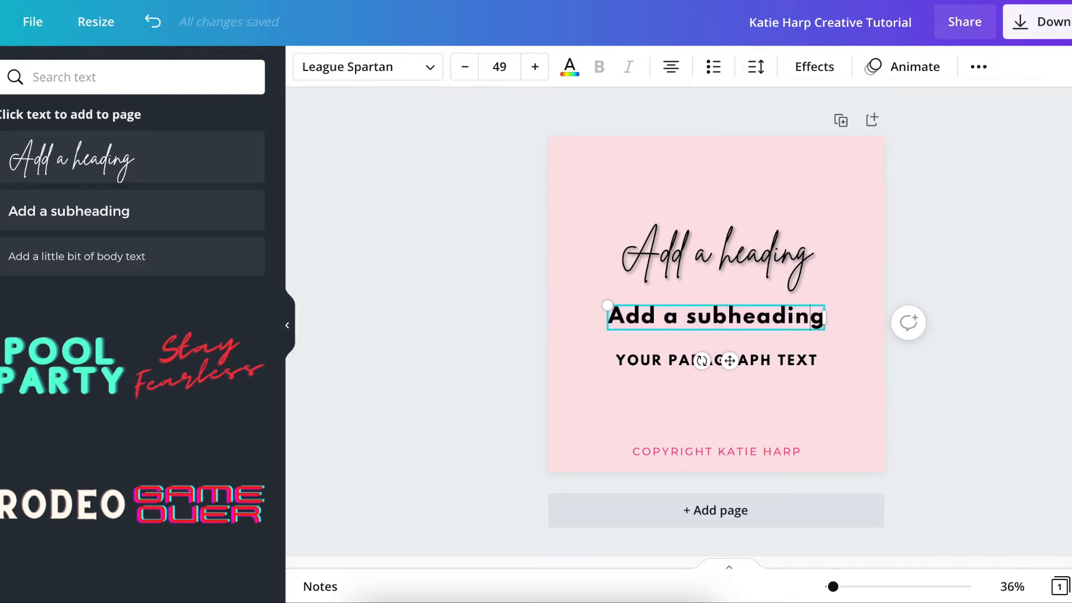
key("Return")
type("multiple lines")
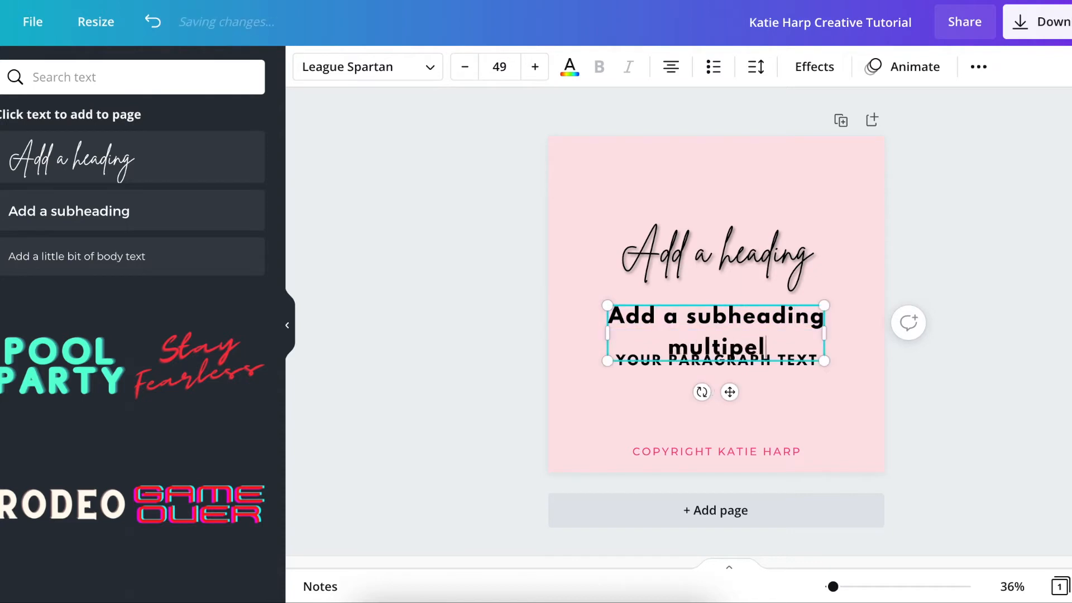
left_click(952, 390)
- Move the paragraph text down and the two-line subheading up so that they no longer overlap
left_click(817, 363)
left_click_drag(729, 392, 775, 385)
left_click(766, 362)
left_click(772, 301)
left_click_drag(772, 300, 771, 307)
- Increase the subheading's line spacing to 1.67
left_click(756, 66)
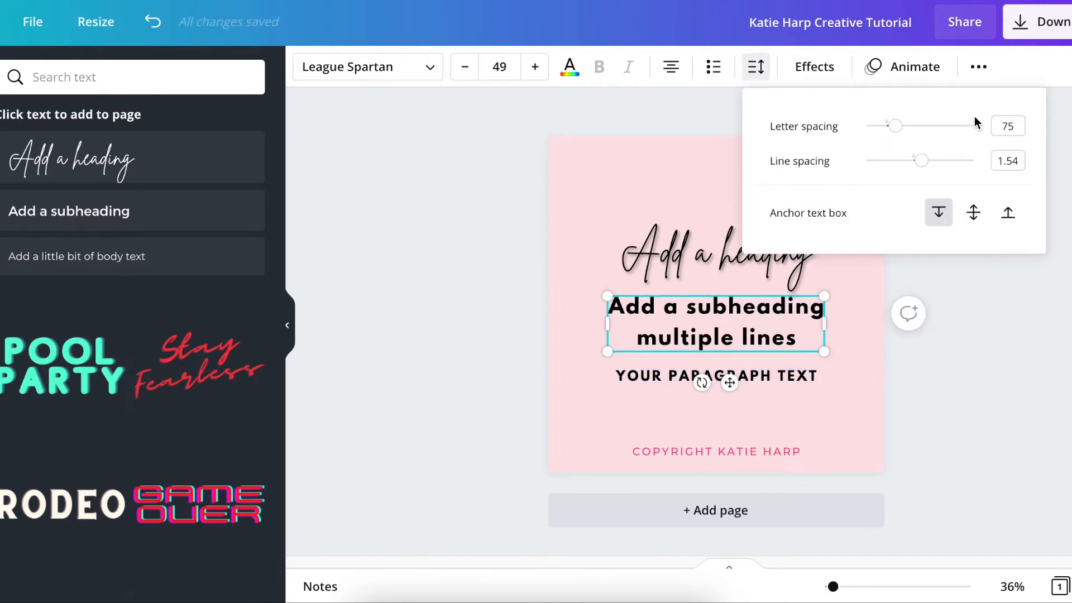
mouse_move(924, 167)
left_mouse_down()
mouse_move(950, 167)
mouse_move(874, 178)
mouse_move(949, 176)
mouse_move(931, 178)
left_mouse_up()
- Try the middle and bottom text box anchors on the subheading, then return it to the top anchor
left_click(972, 217)
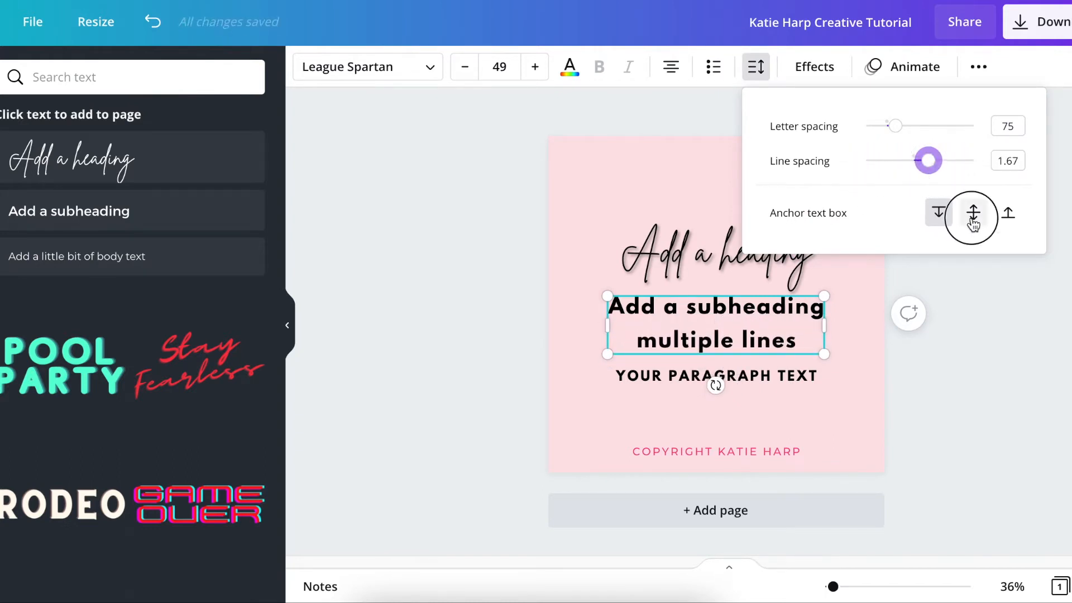
left_click(1013, 216)
left_click(951, 216)
left_click(971, 217)
left_click(948, 219)
left_click(972, 212)
left_click(1002, 213)
left_click(945, 216)
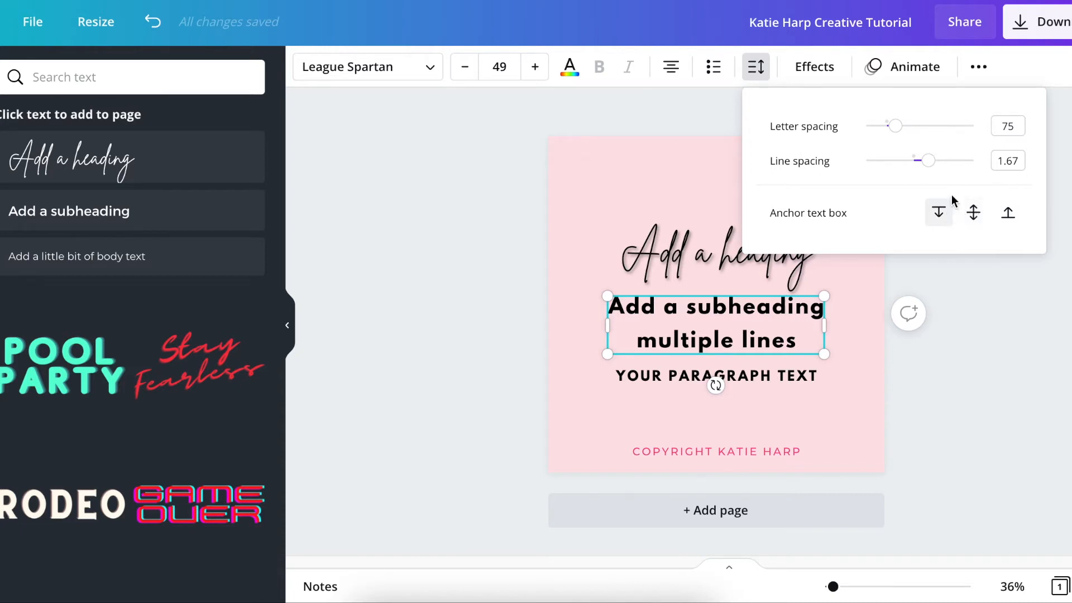
left_click_drag(931, 171, 930, 169)
left_click(1031, 346)
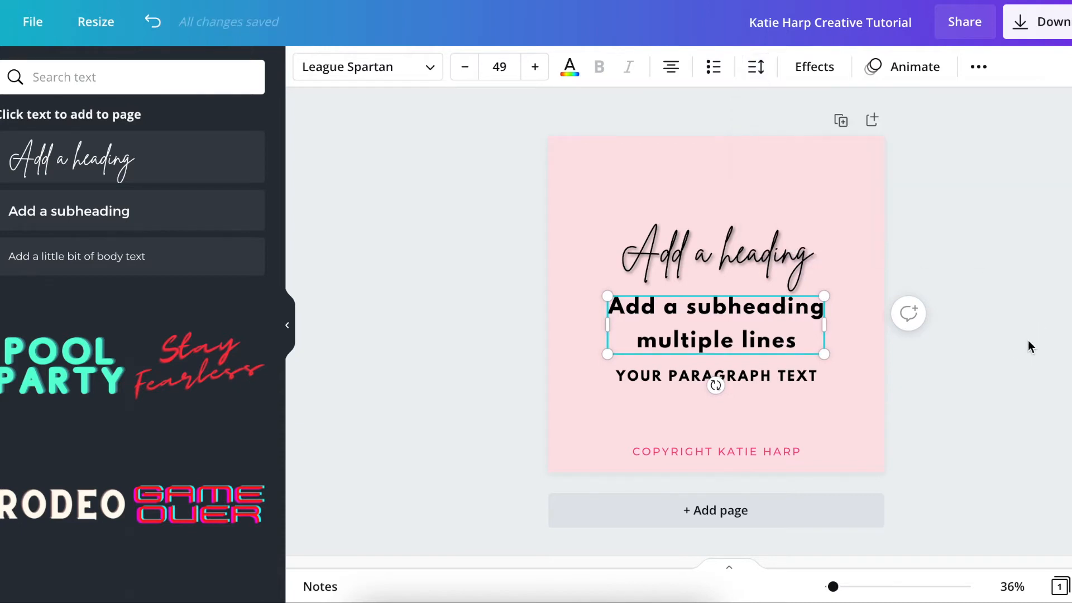
- Align the subheading to the vertical middle of the page
left_click(979, 70)
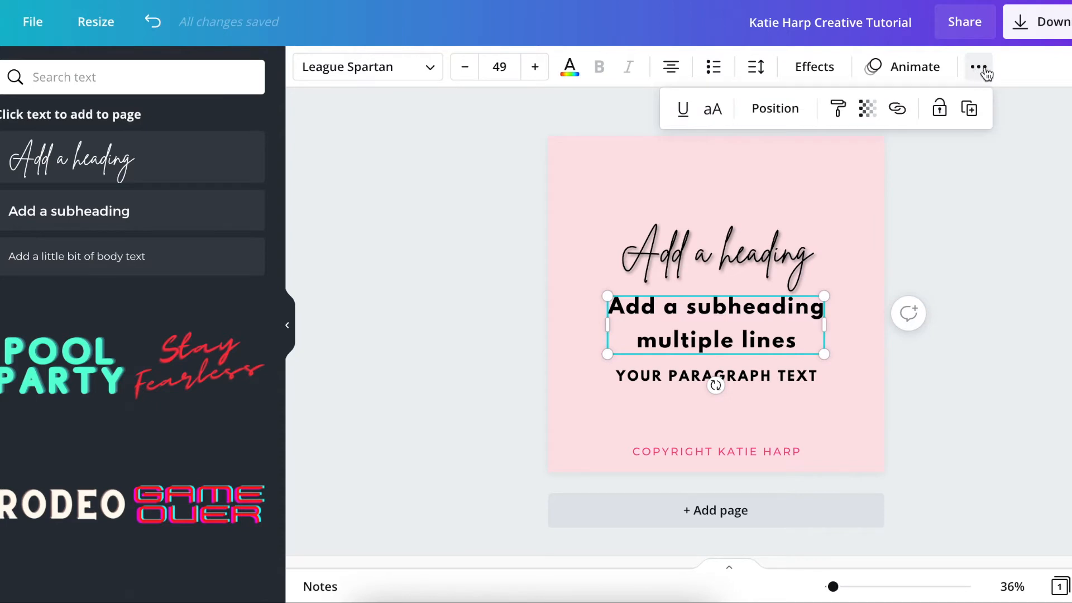
left_click(780, 109)
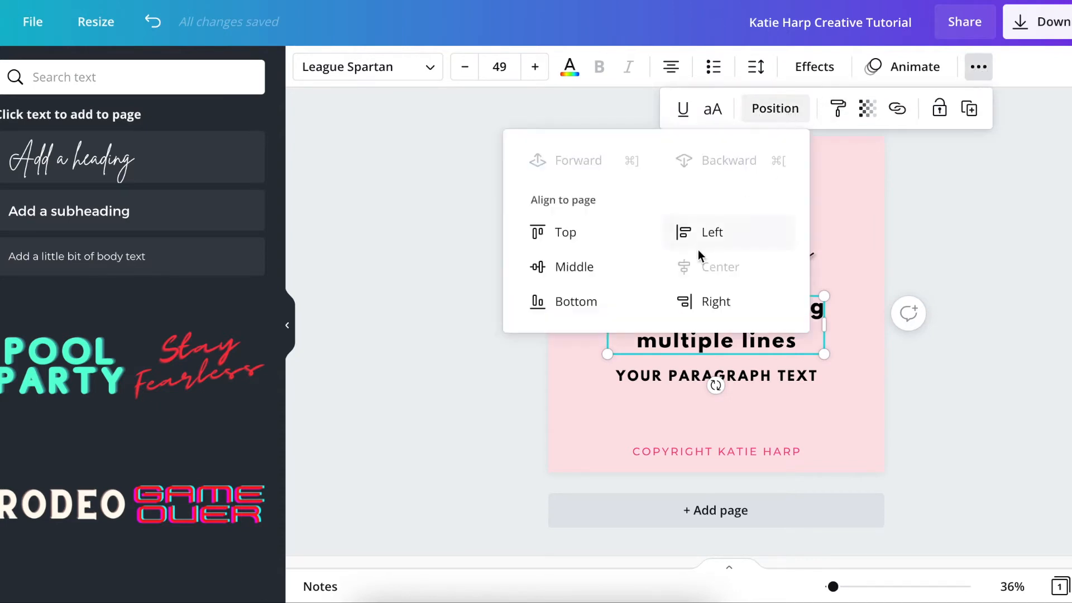
left_click(601, 267)
left_click(901, 278)
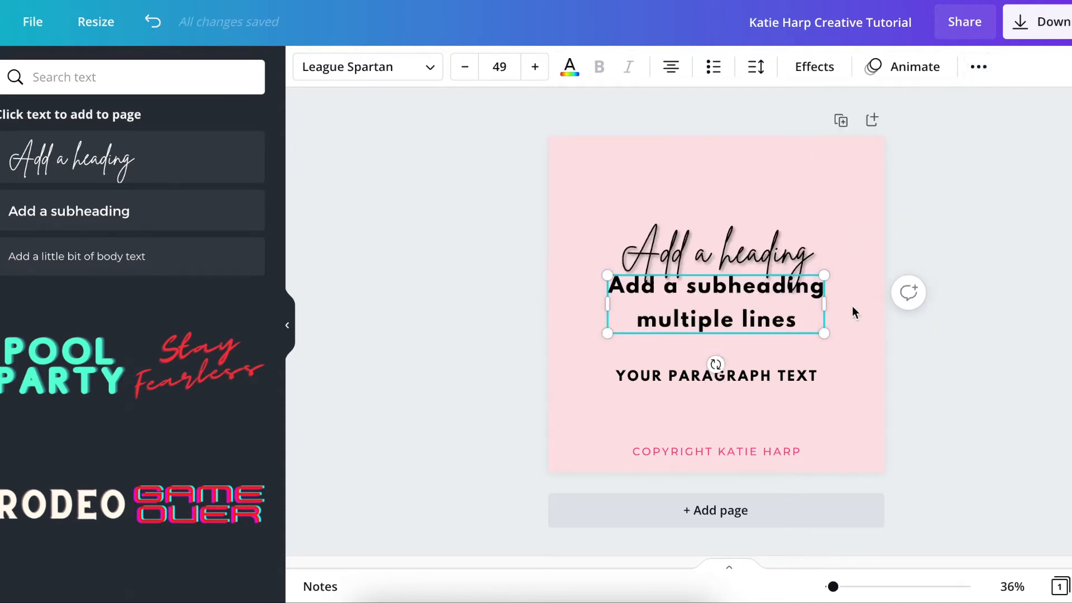
- Even out the vertical spacing by moving the subheading below the heading, the heading slightly up and the paragraph text slightly down
left_click_drag(782, 311, 782, 325)
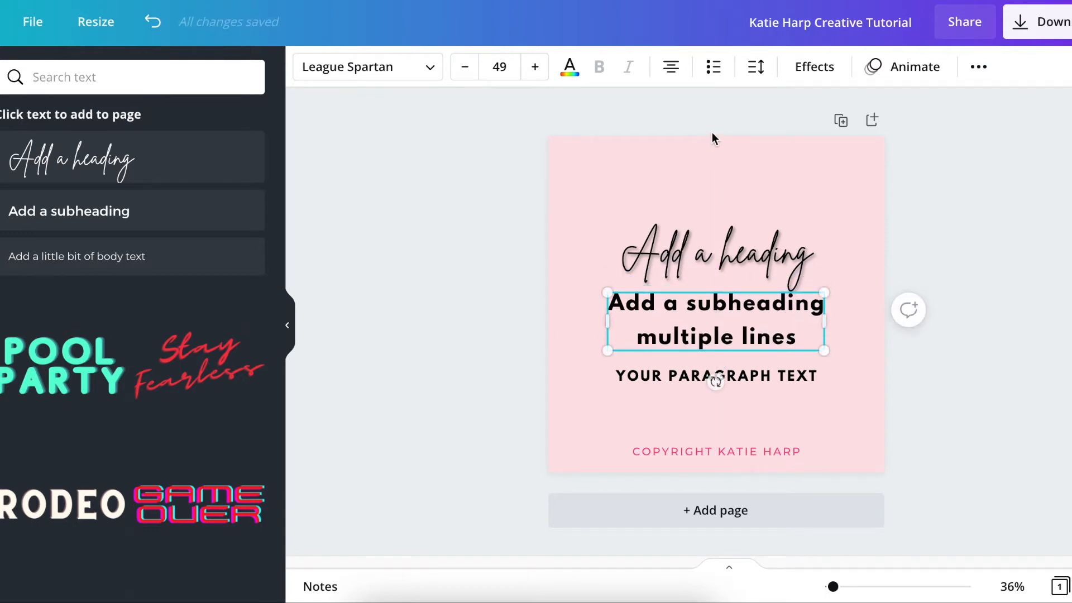
left_click(1010, 264)
left_click(760, 255)
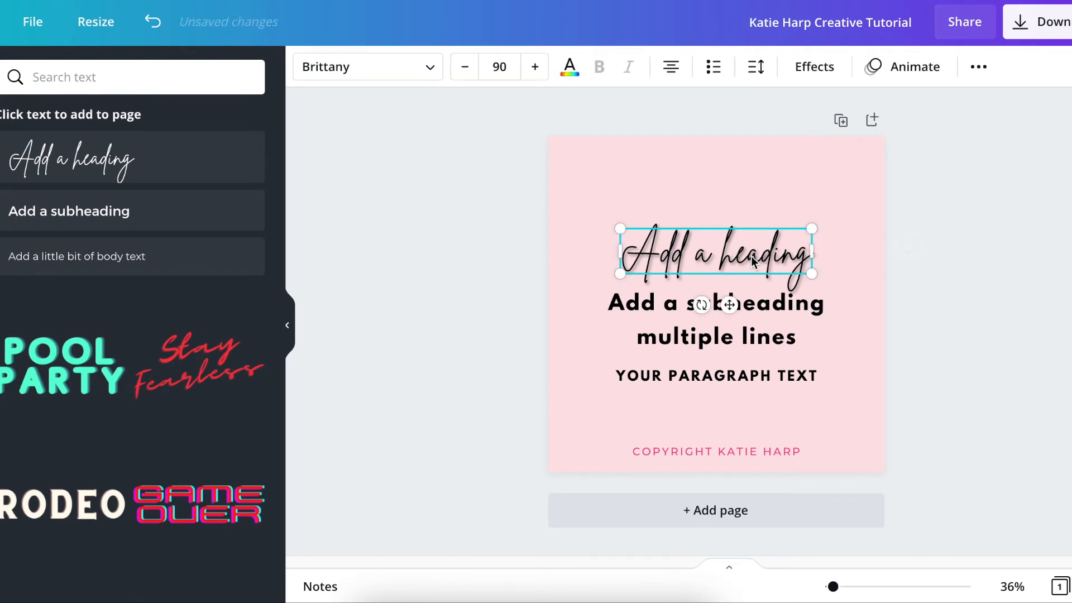
left_click(789, 384)
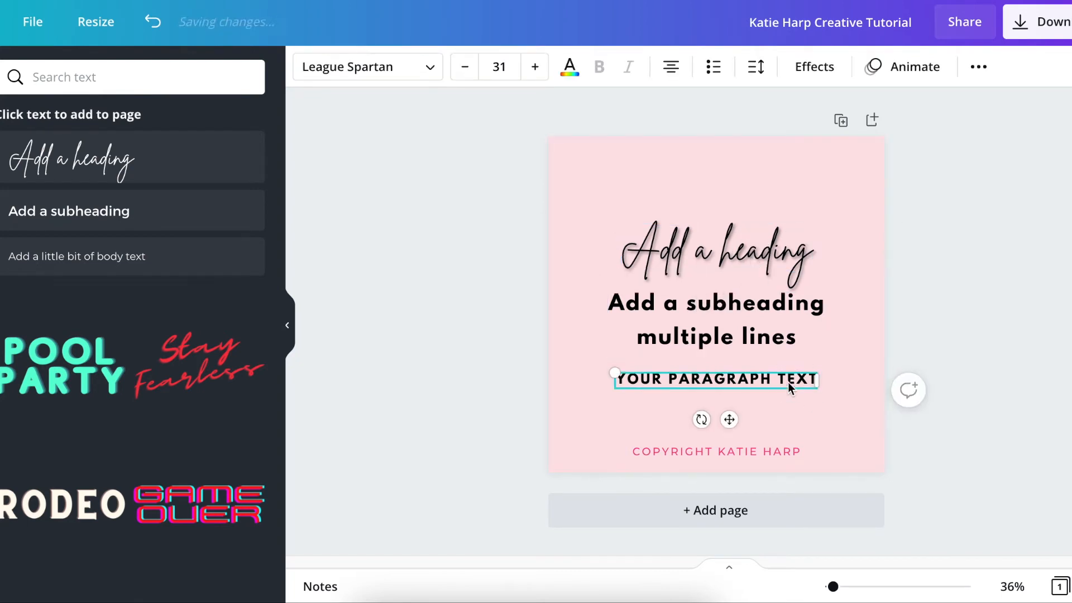
left_click(781, 346)
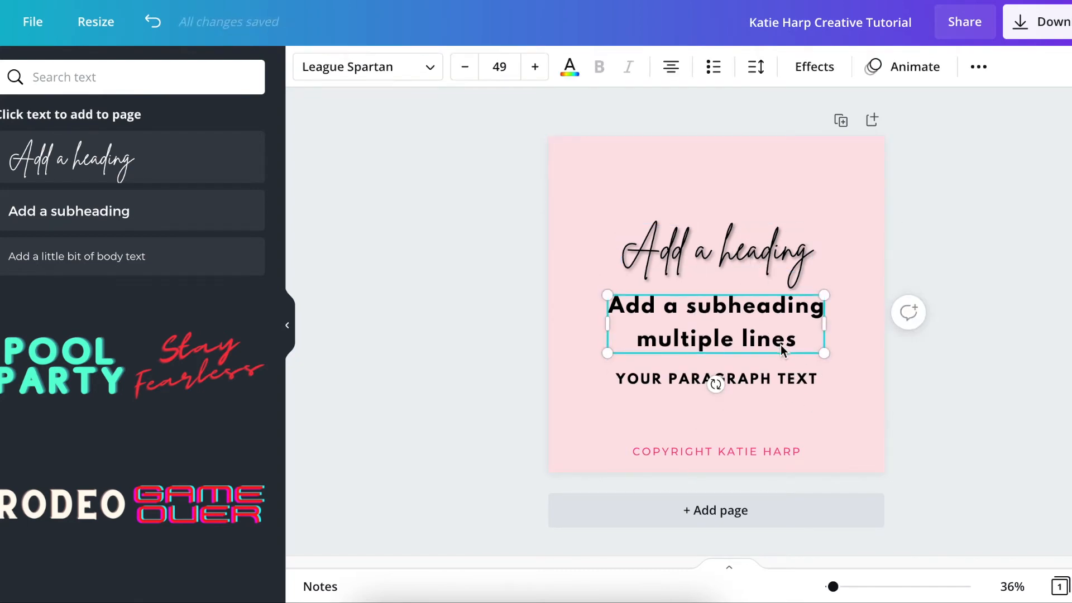
left_click(1016, 277)
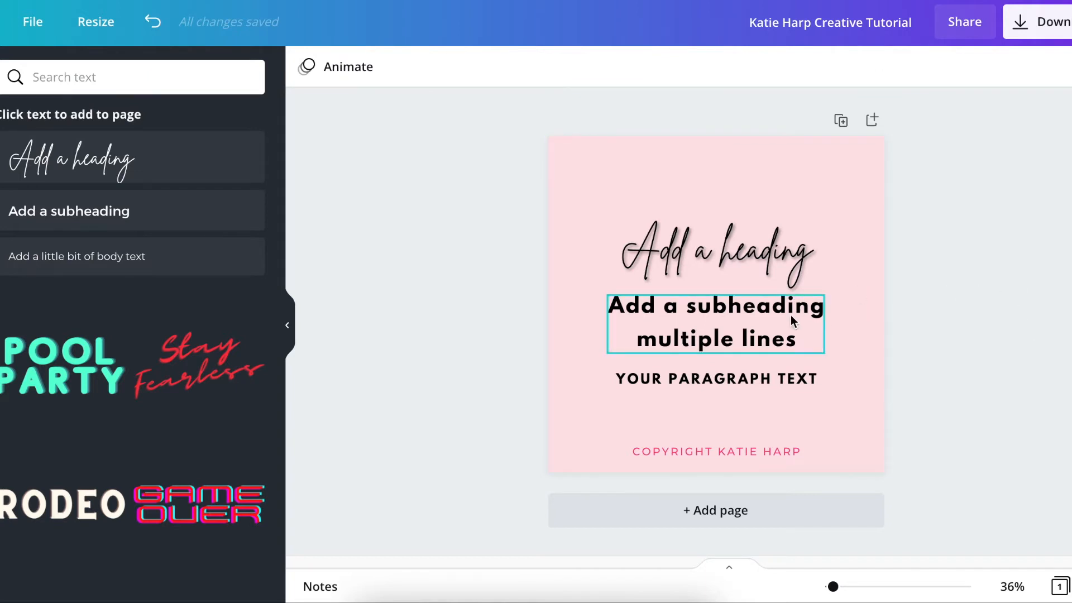
- Nudge the subheading slightly down between the heading and the paragraph text
left_click(770, 335)
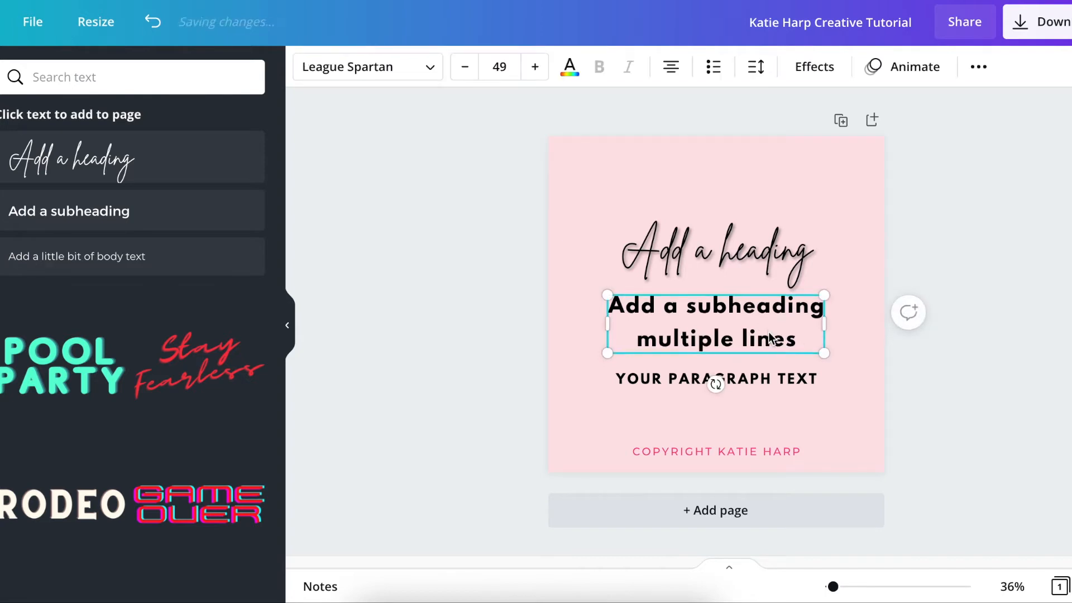
key("Up")
key("Up")
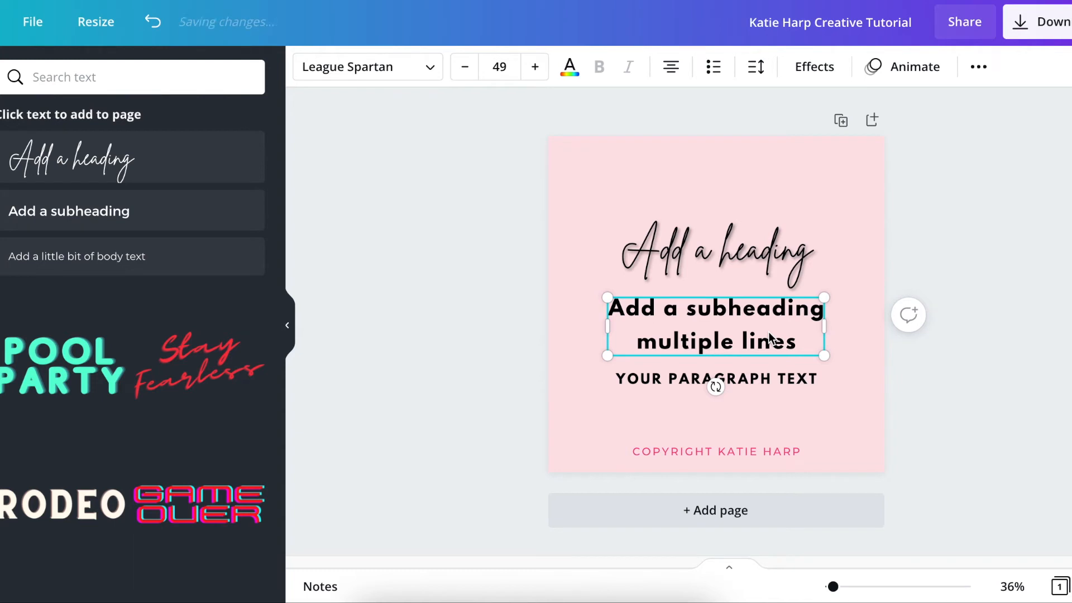
- Apply the Shadow effect to the subheading with a bright pink shadow color and an offset of 100
left_click(819, 69)
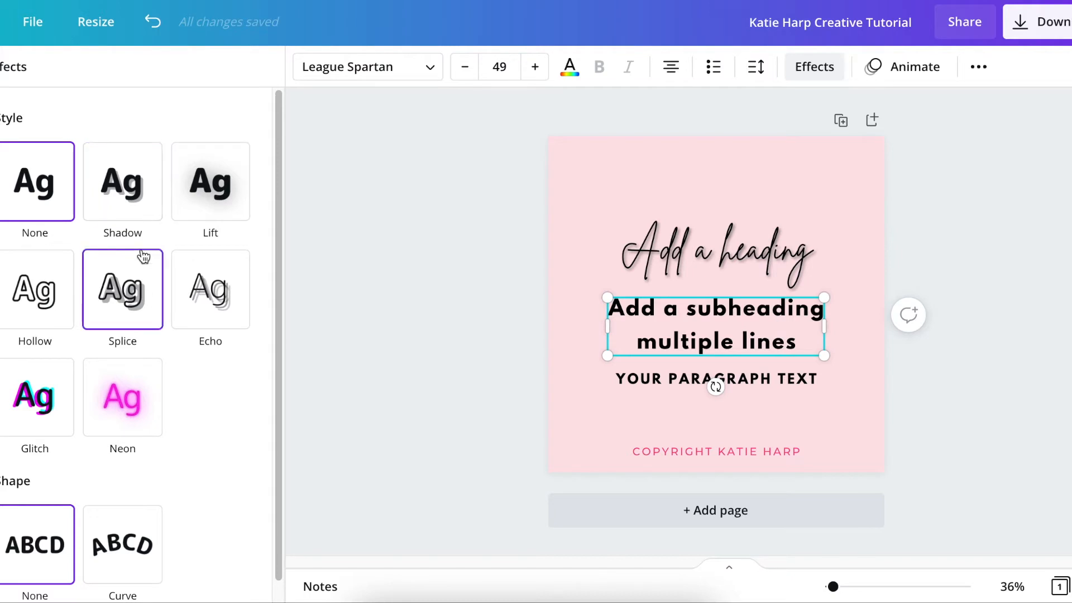
left_click(140, 211)
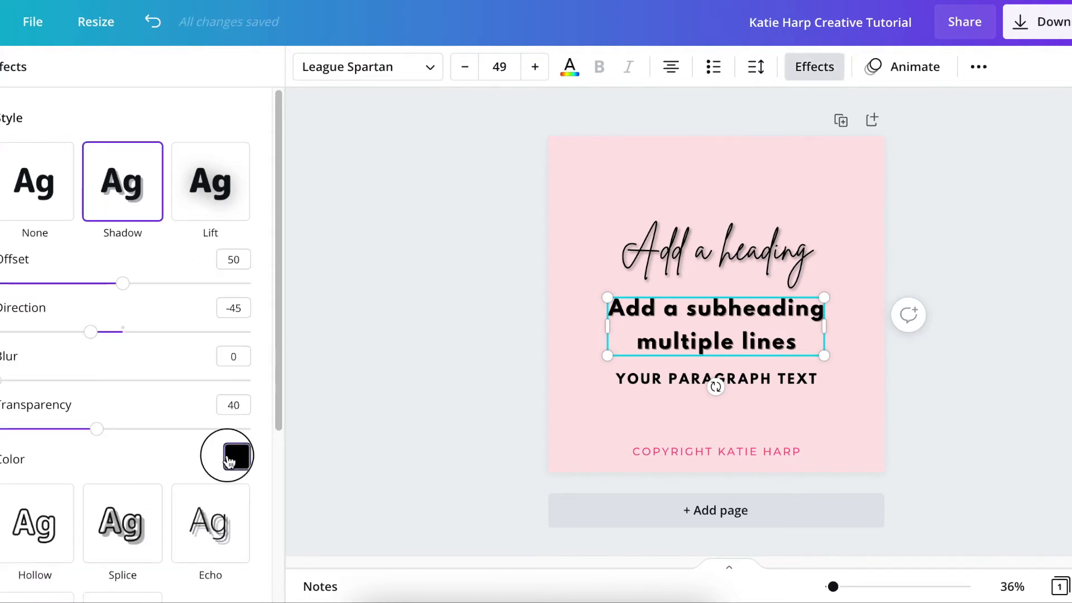
left_click(229, 461)
left_click(85, 207)
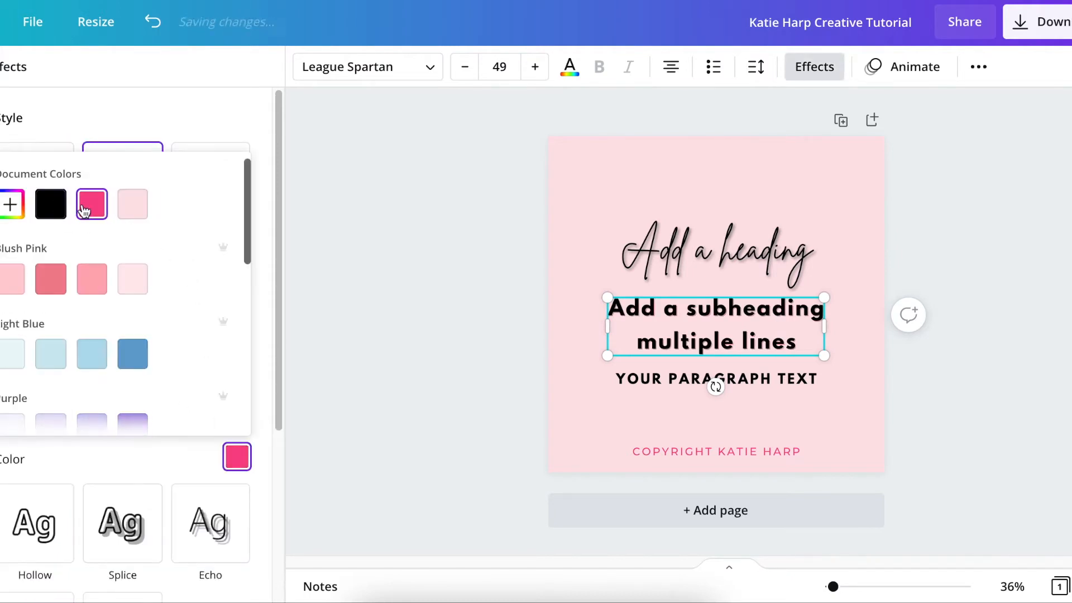
left_click(172, 100)
left_click_drag(120, 285, 302, 294)
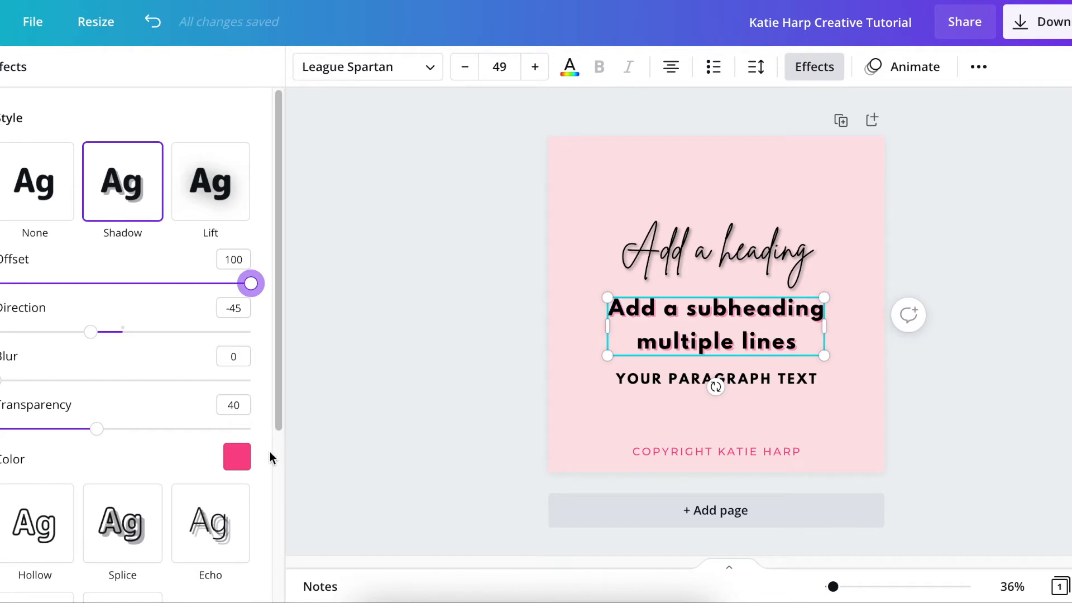
- Try medium blue and teal as the subheading's shadow color and return it to bright pink
left_click(237, 457)
left_click(134, 357)
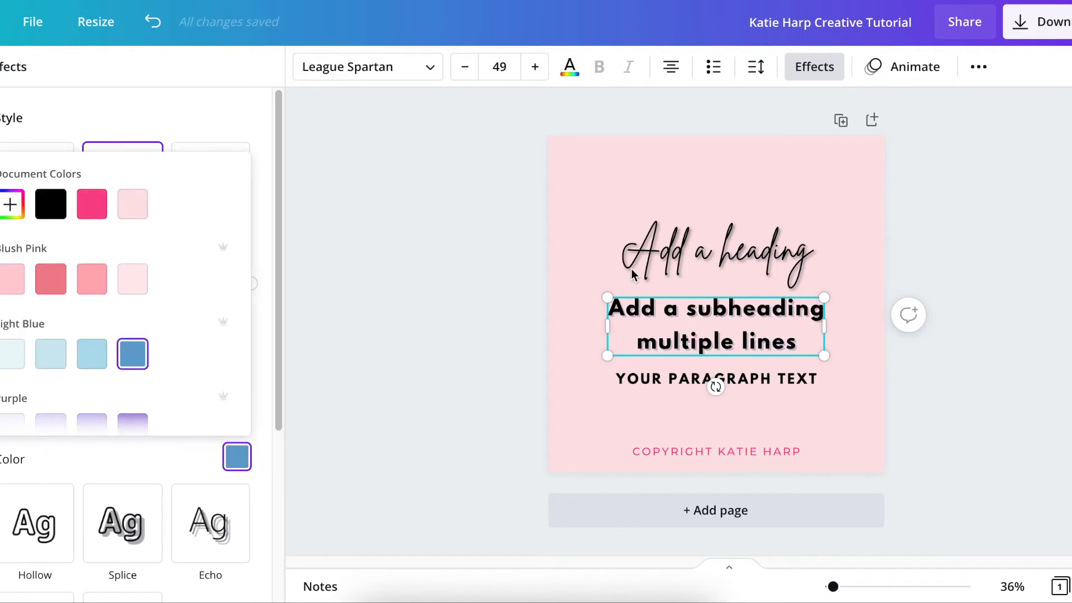
scroll(136, 318, "down", 3)
left_click(92, 337)
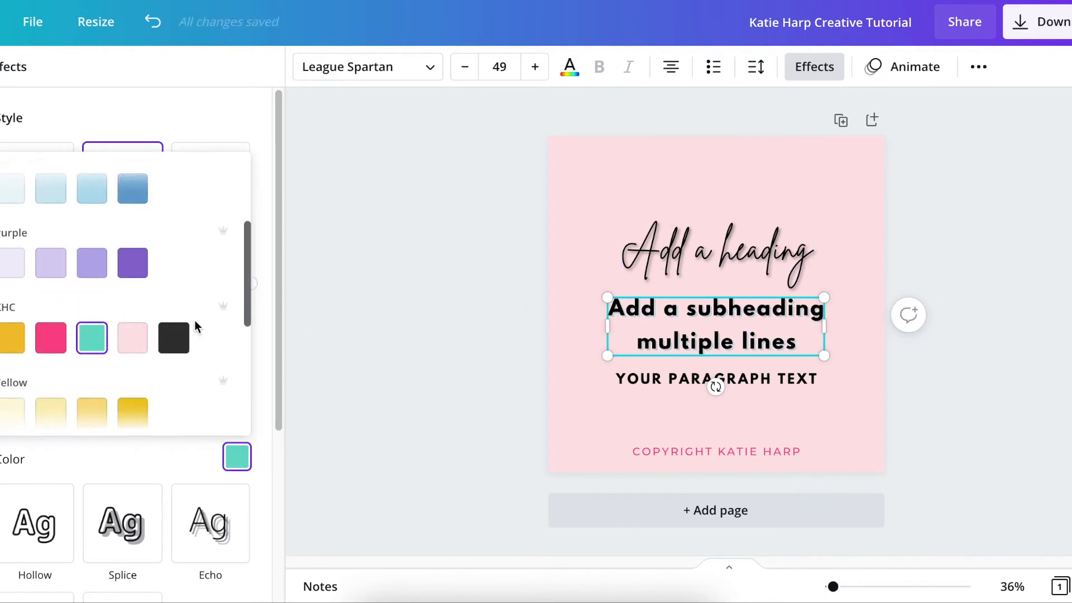
scroll(65, 271, "up", 3)
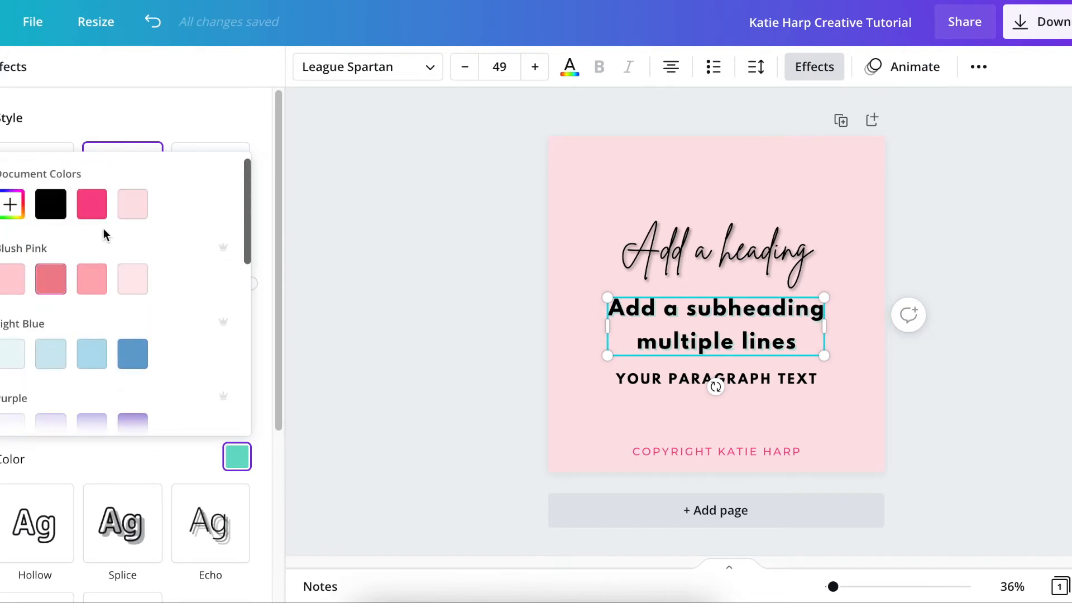
left_click(94, 212)
left_click(199, 139)
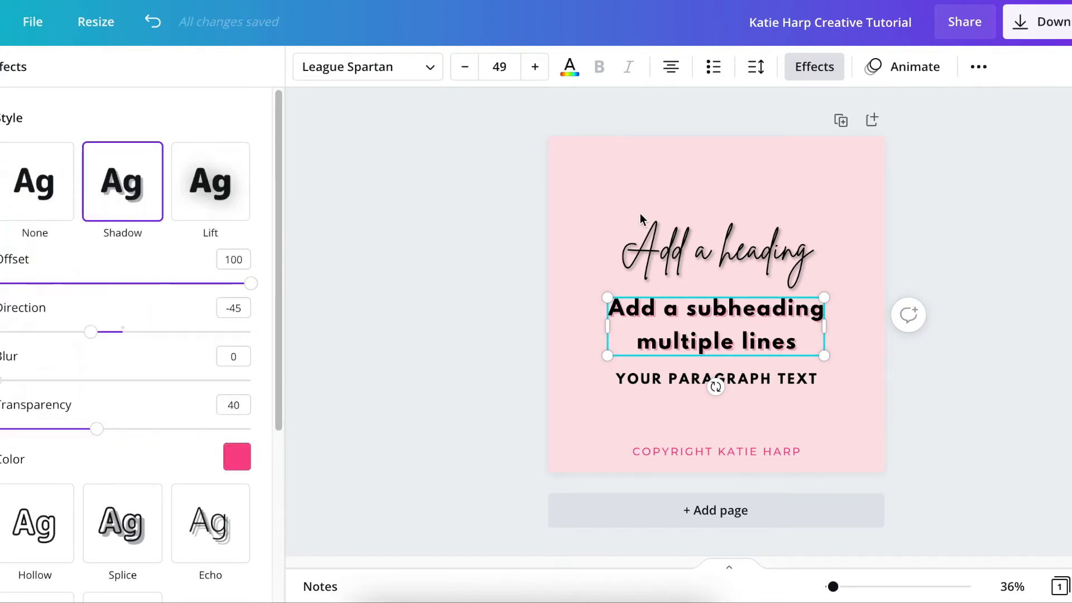
- Reduce the subheading's shadow offset to 63, try other shadow directions and return the direction to -45
left_click_drag(167, 285, 136, 283)
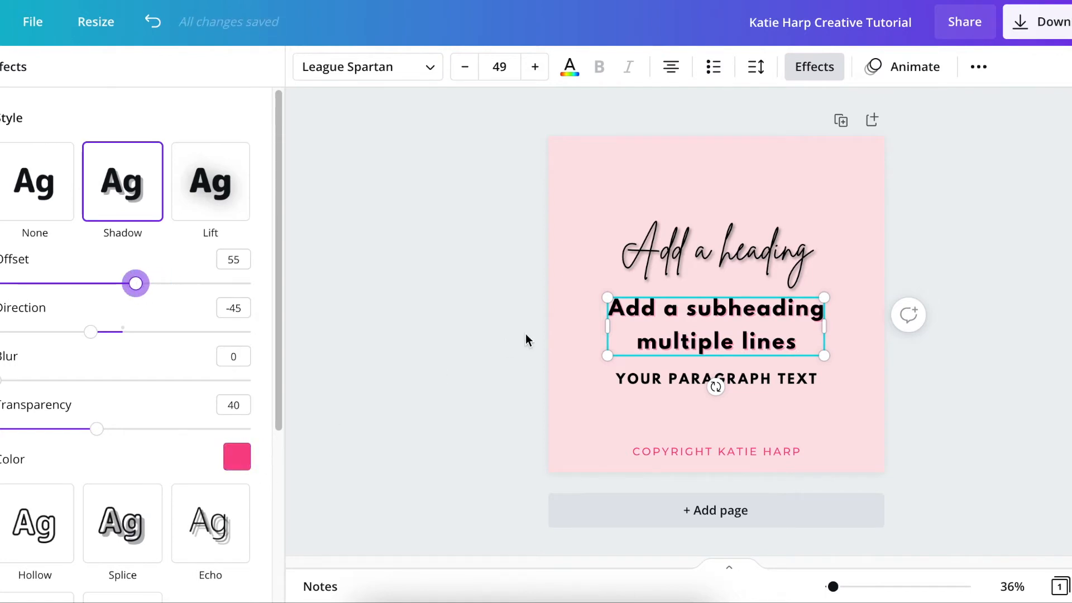
left_click_drag(137, 283, 157, 289)
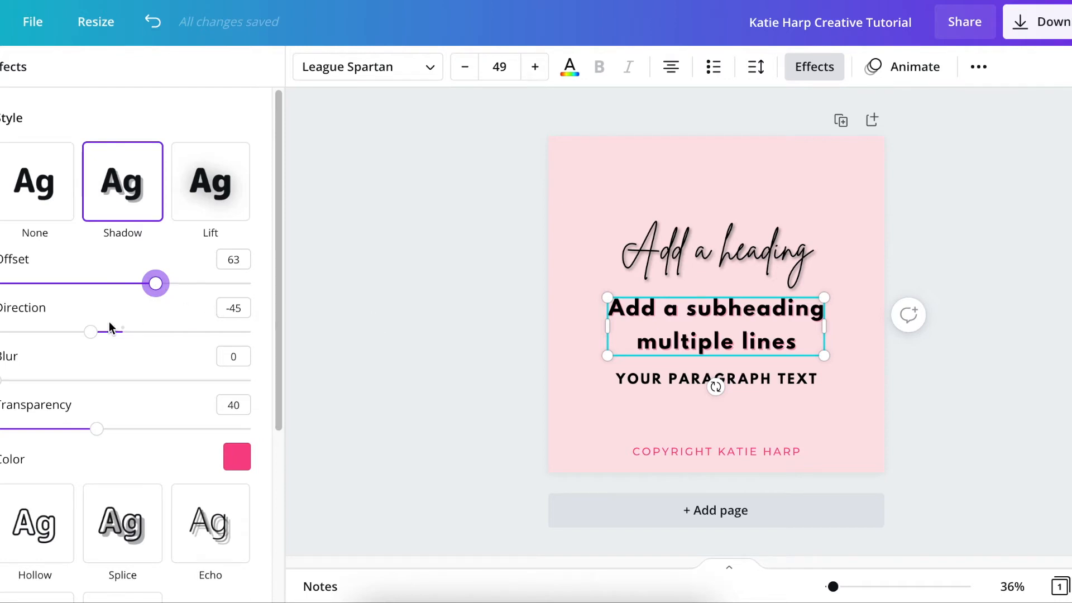
mouse_move(90, 343)
left_mouse_down()
mouse_move(86, 330)
mouse_move(1, 330)
mouse_move(96, 332)
left_mouse_up()
left_click_drag(151, 352, 64, 334)
double_click(233, 307)
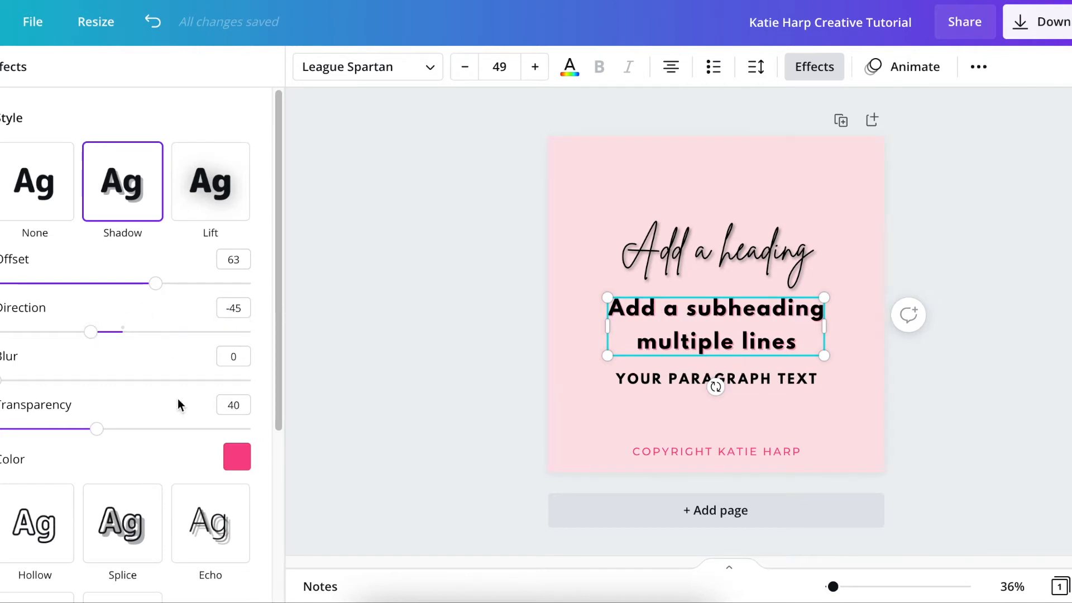
- Adjust the subheading's shadow to direction -32, blur 100 and transparency 56
left_click_drag(32, 385, 254, 380)
left_click(1012, 586)
left_click(1005, 387)
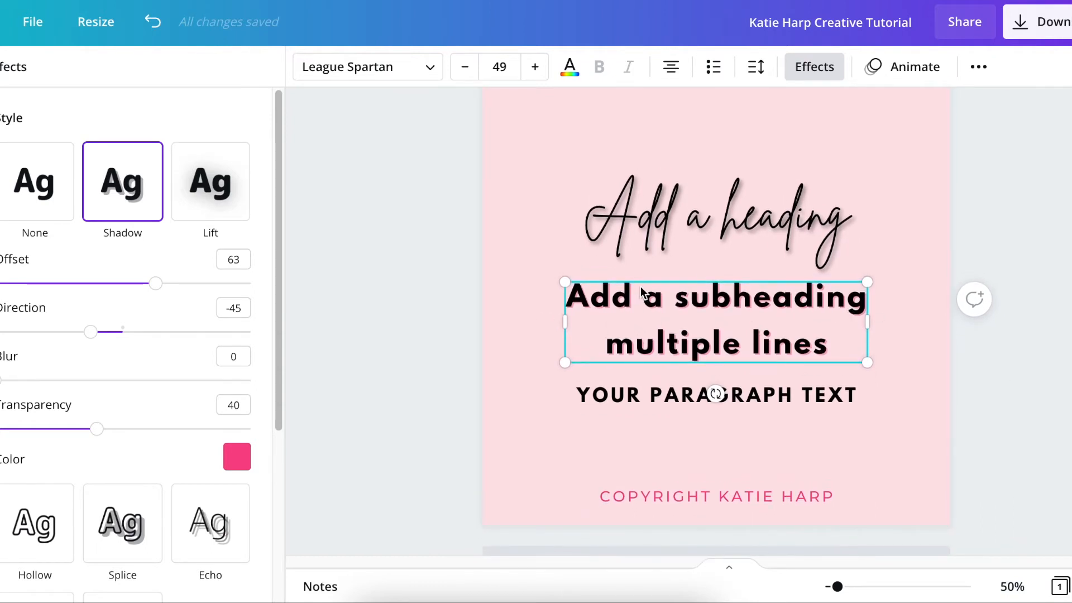
left_click_drag(91, 335, 125, 335)
left_click_drag(3, 380, 351, 390)
left_click_drag(125, 333, 102, 339)
left_click_drag(97, 429, 290, 435)
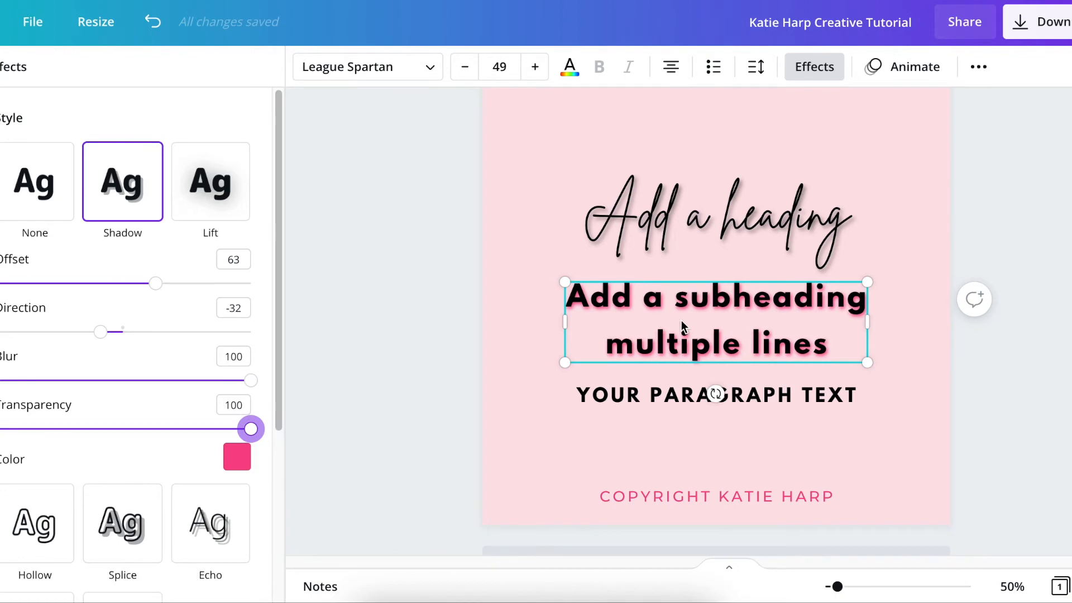
left_click_drag(252, 430, 138, 429)
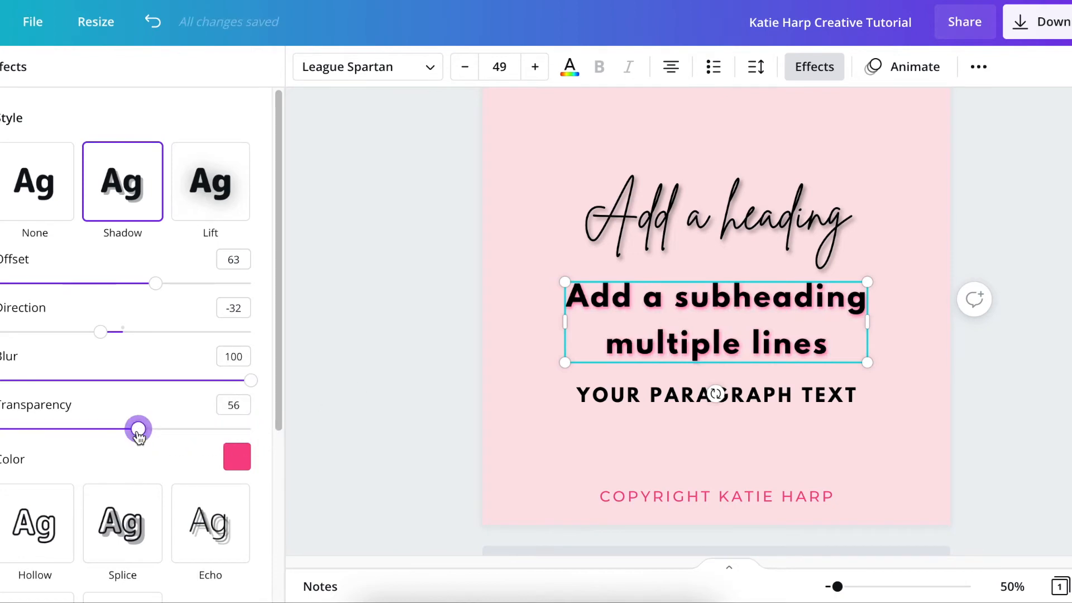
- Switch the subheading to the Lift effect and raise its intensity to 100
left_click(203, 205)
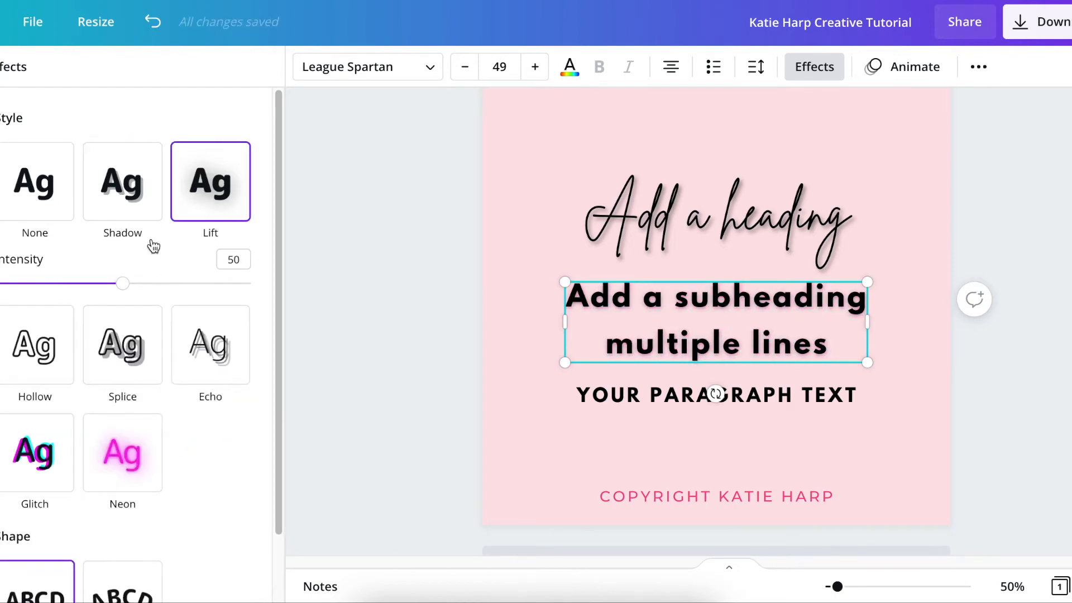
left_click_drag(129, 286, 378, 292)
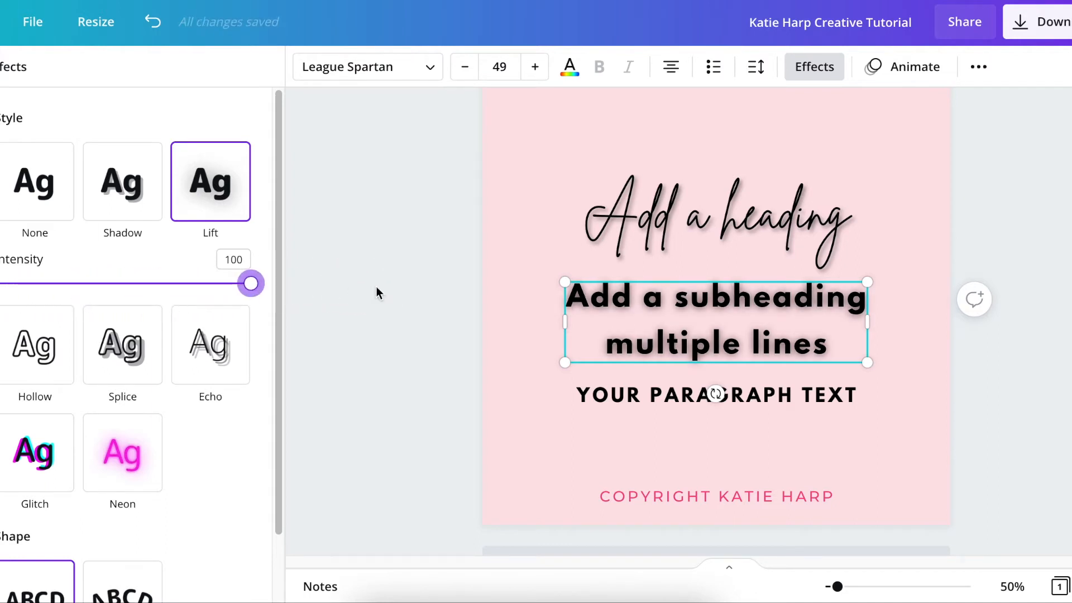
left_click_drag(256, 286, 314, 259)
left_click(677, 398)
left_click(591, 353)
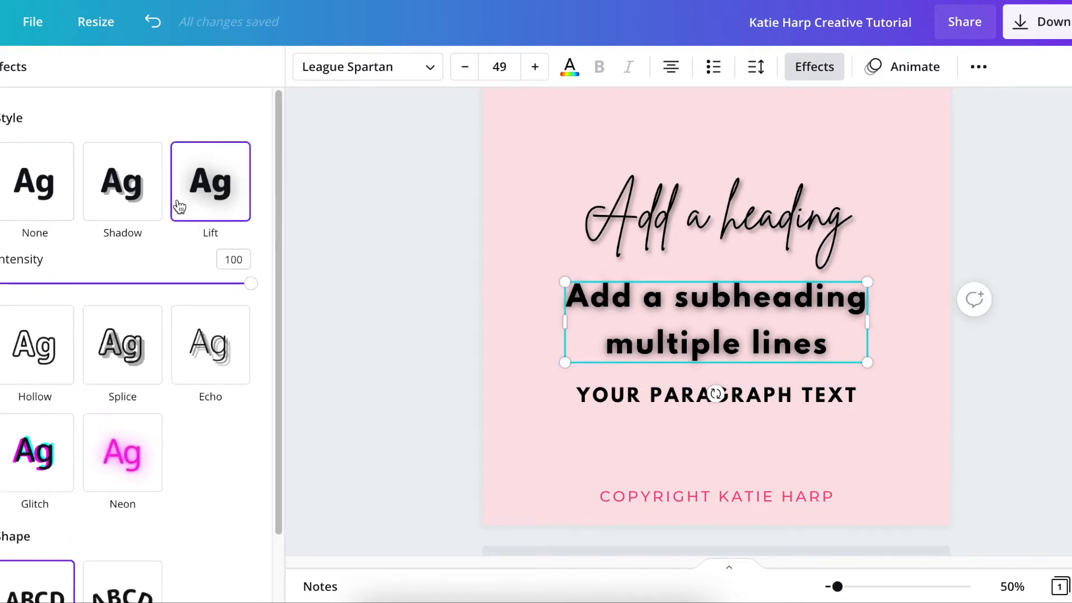
- Compare the Shadow and Lift effects at their default settings on the subheading, finishing on Lift
left_click(139, 211)
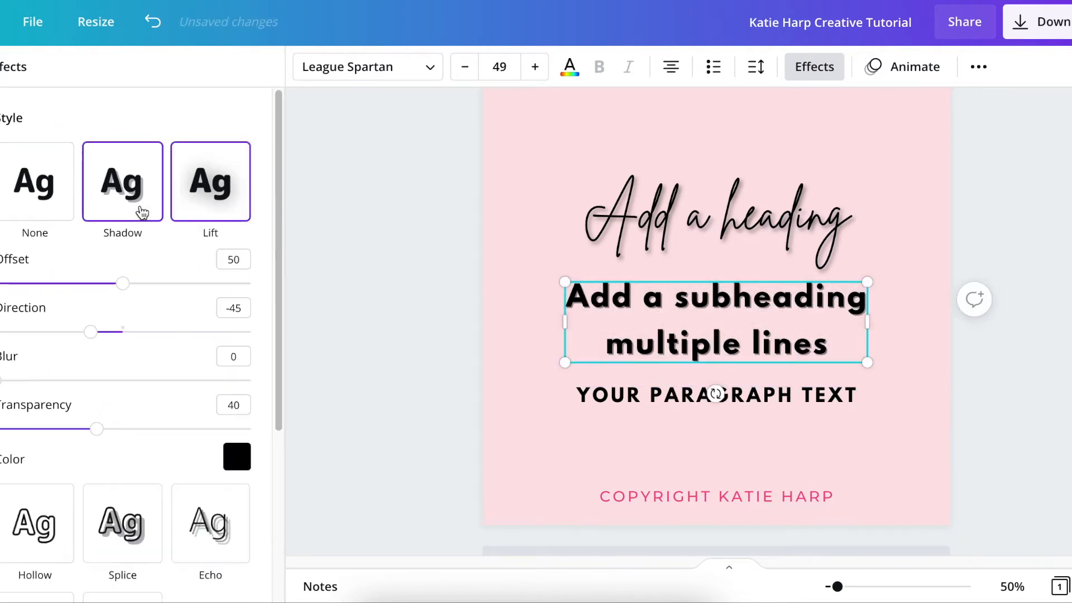
left_click(196, 181)
left_click(110, 192)
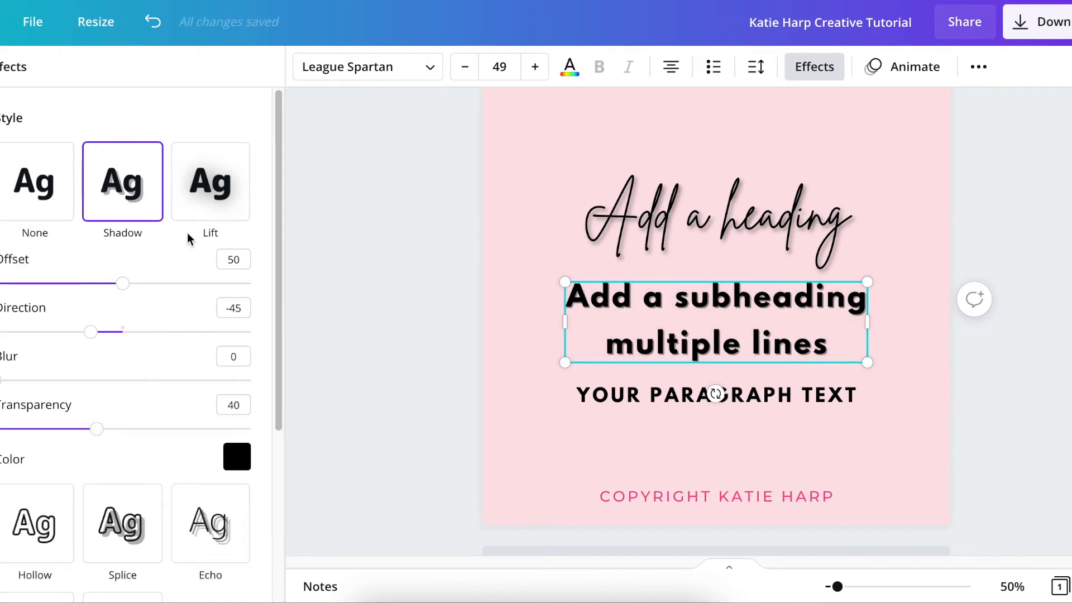
left_click(200, 207)
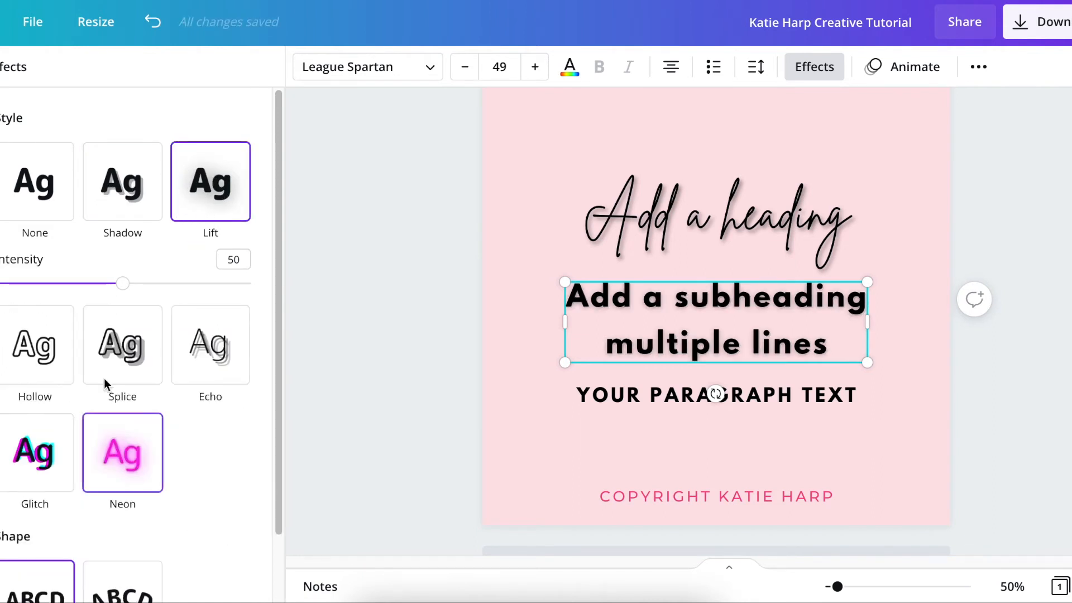
- Reapply the Shadow effect to the subheading in bright pink and add some blur
left_click(120, 223)
left_click(234, 466)
left_click(91, 204)
left_click(198, 127)
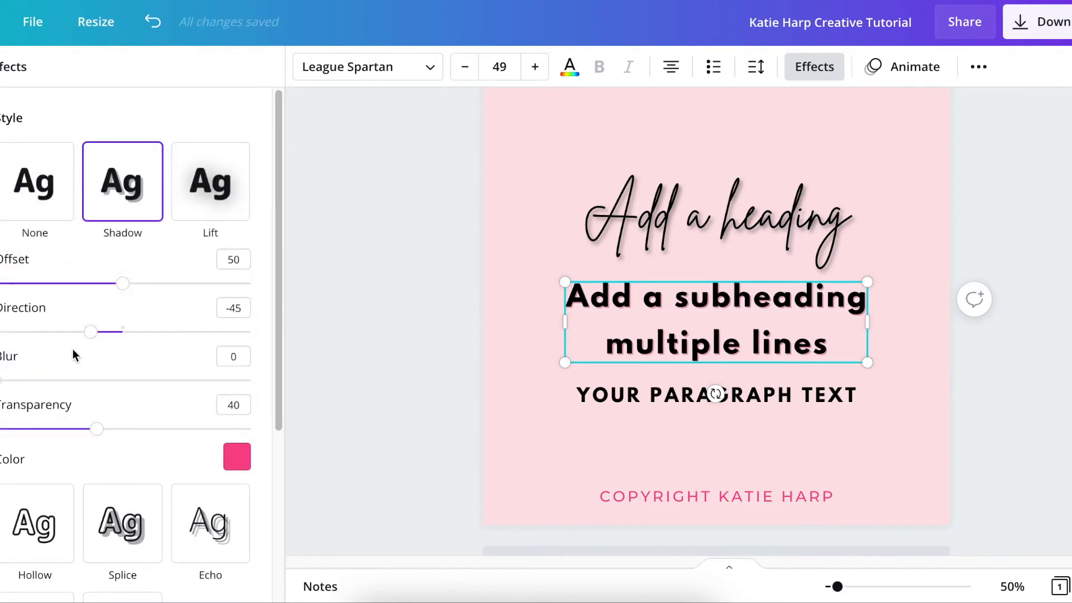
left_click_drag(8, 382, 136, 372)
left_click(403, 293)
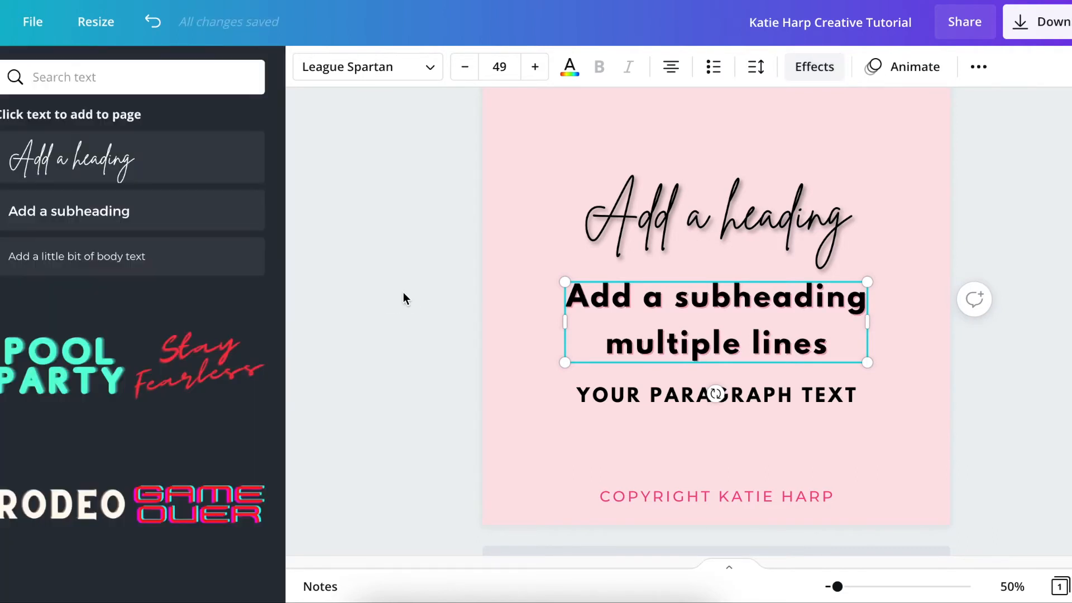
- Apply the Hollow effect to the paragraph text
left_click(729, 397)
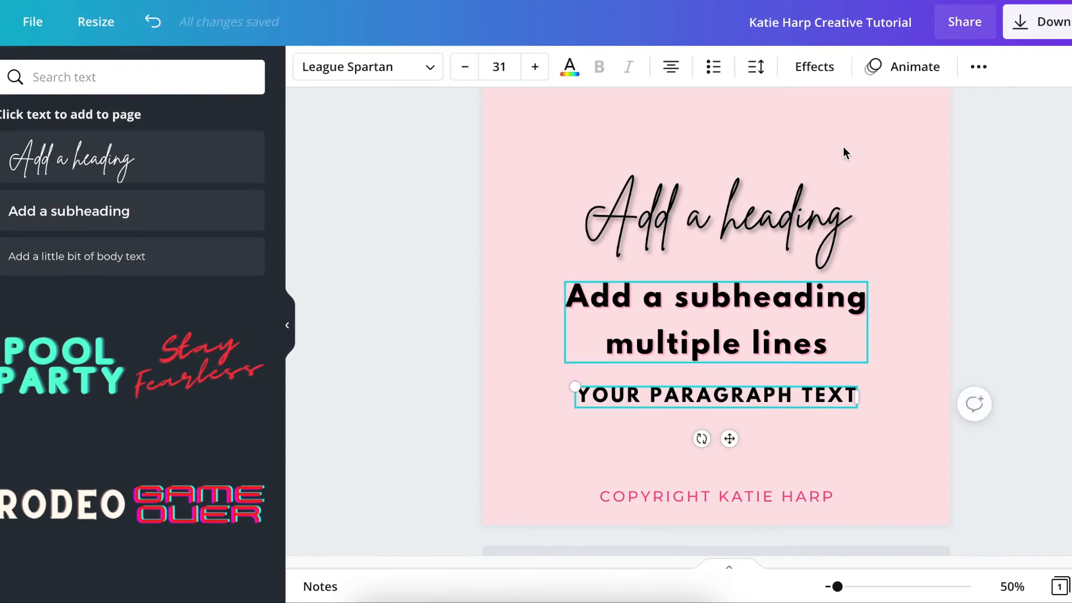
left_click(827, 73)
left_click(39, 319)
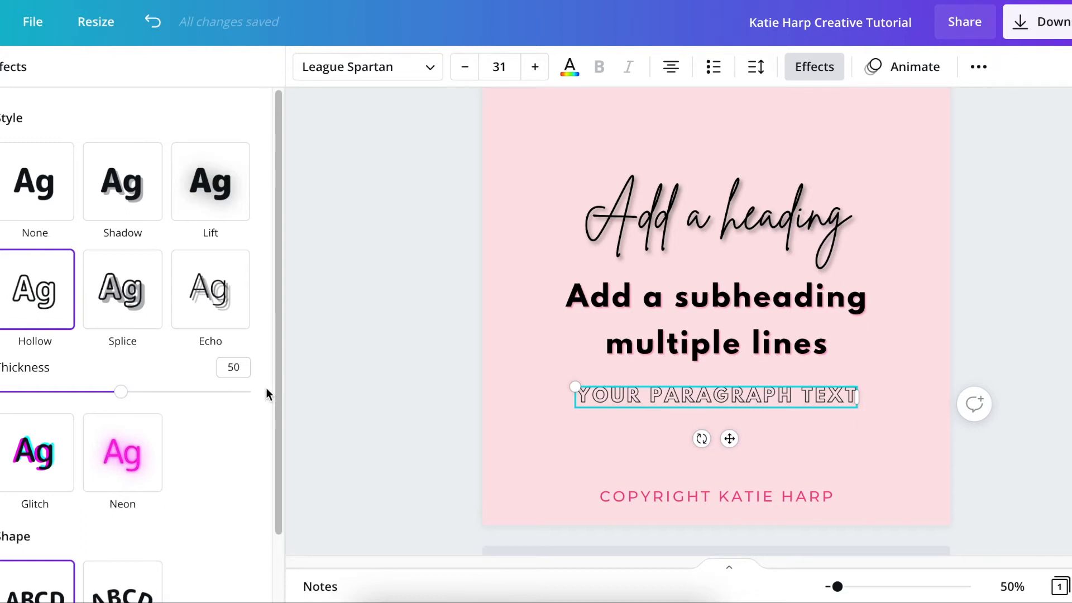
- Increase the paragraph text's font size to 38
left_click(535, 67)
left_click(535, 67)
left_click(535, 68)
left_click(535, 67)
left_click(535, 67)
left_click(535, 67)
left_click(535, 67)
- Set the paragraph text's line spacing to 1.54 and its letter spacing to 273
left_click(756, 67)
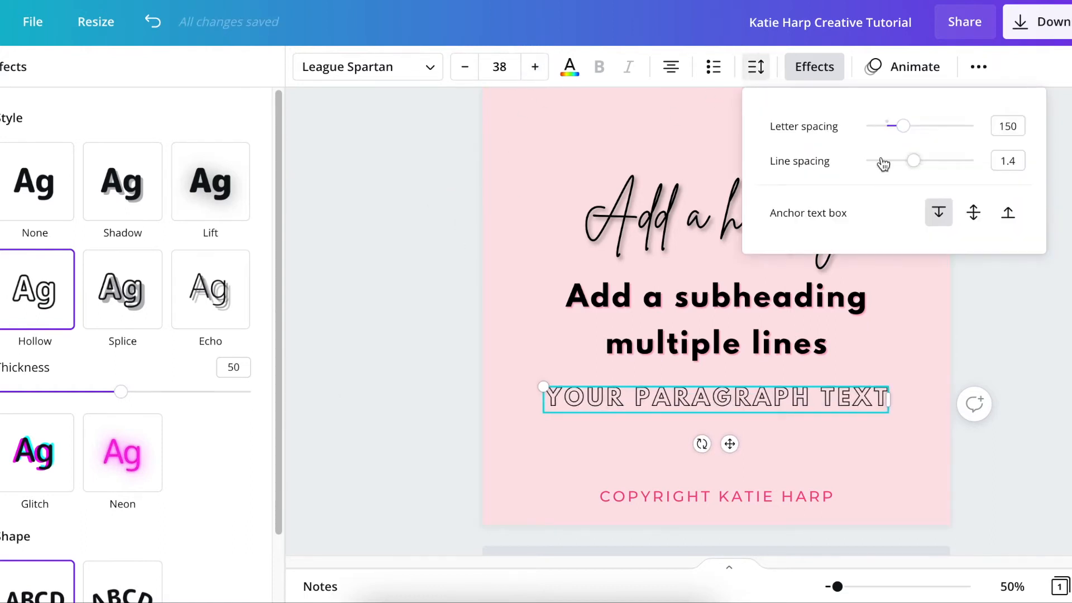
mouse_move(918, 161)
left_mouse_down()
mouse_move(939, 161)
mouse_move(922, 162)
left_mouse_up()
left_click_drag(903, 126, 916, 126)
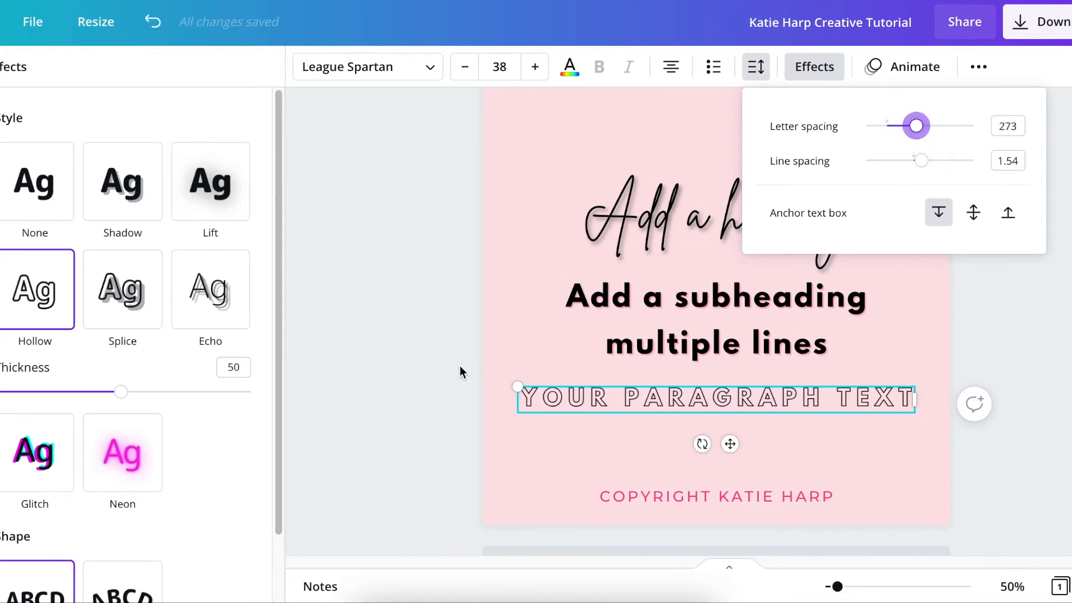
left_click(460, 366)
- Try a Hollow thickness of 100 on the paragraph text, reduce it to a thinner outline and deselect the text
left_click_drag(122, 392, 340, 387)
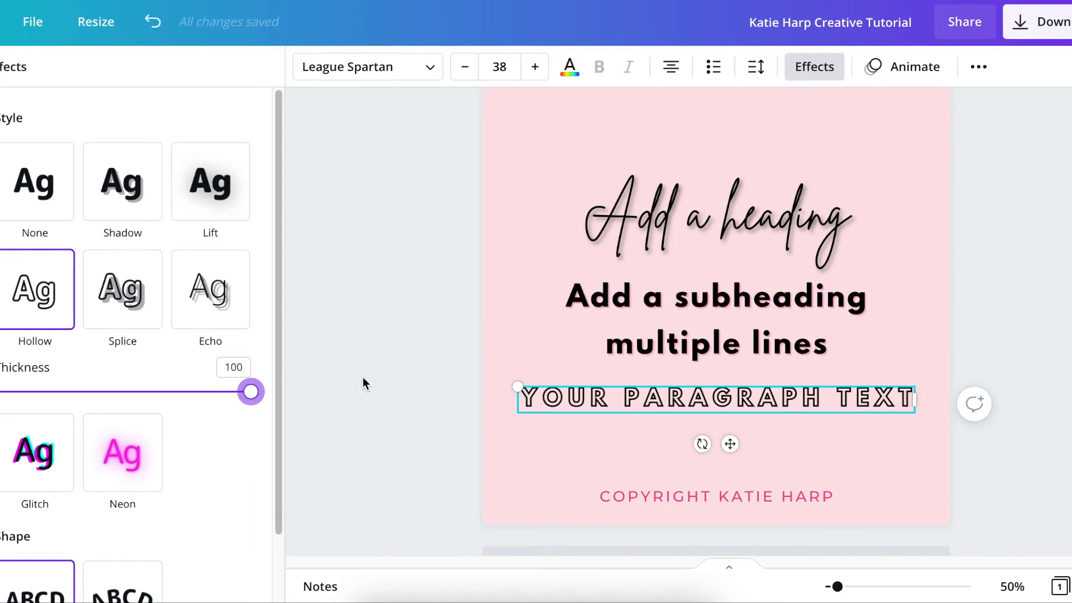
left_click_drag(254, 403, 149, 403)
scroll(147, 400, "down", 1)
scroll(148, 399, "up", 1)
left_click(417, 371)
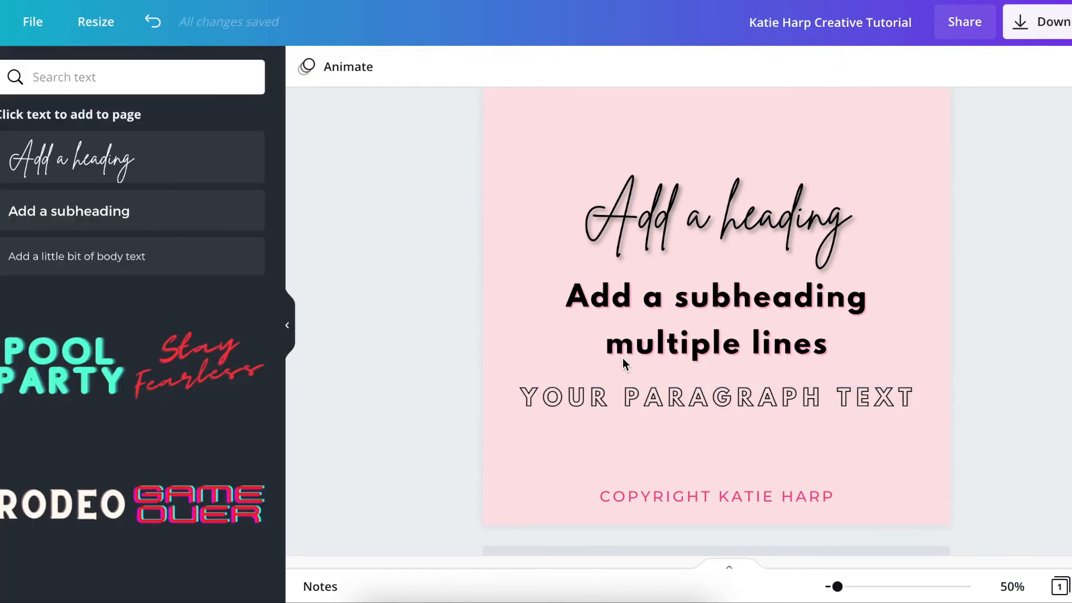
- Apply the Splice effect to the subheading and bring its settings into view
left_click(747, 322)
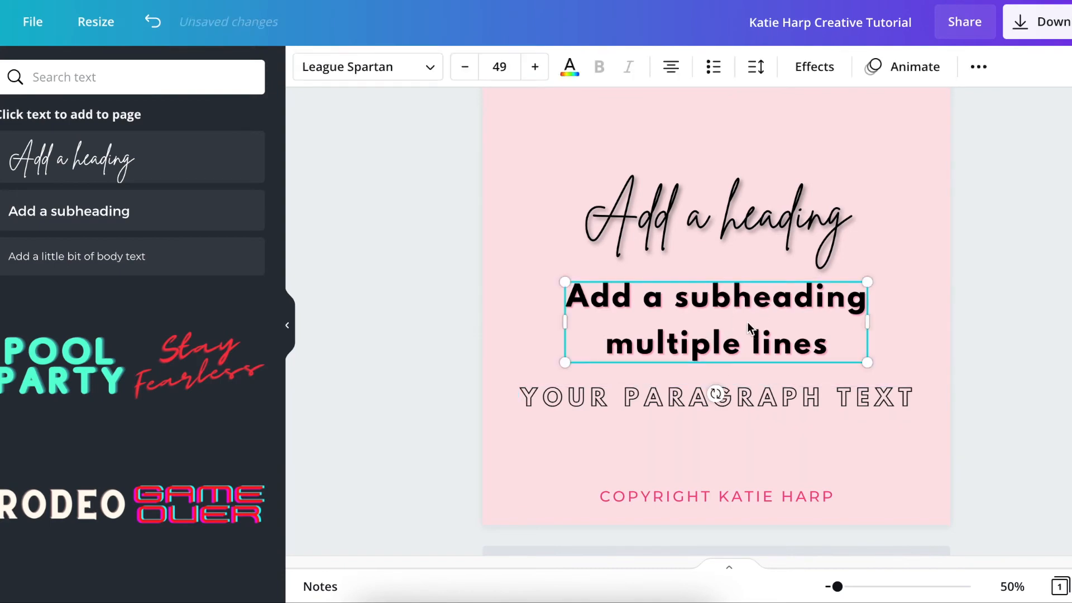
left_click(830, 71)
scroll(189, 340, "down", 3)
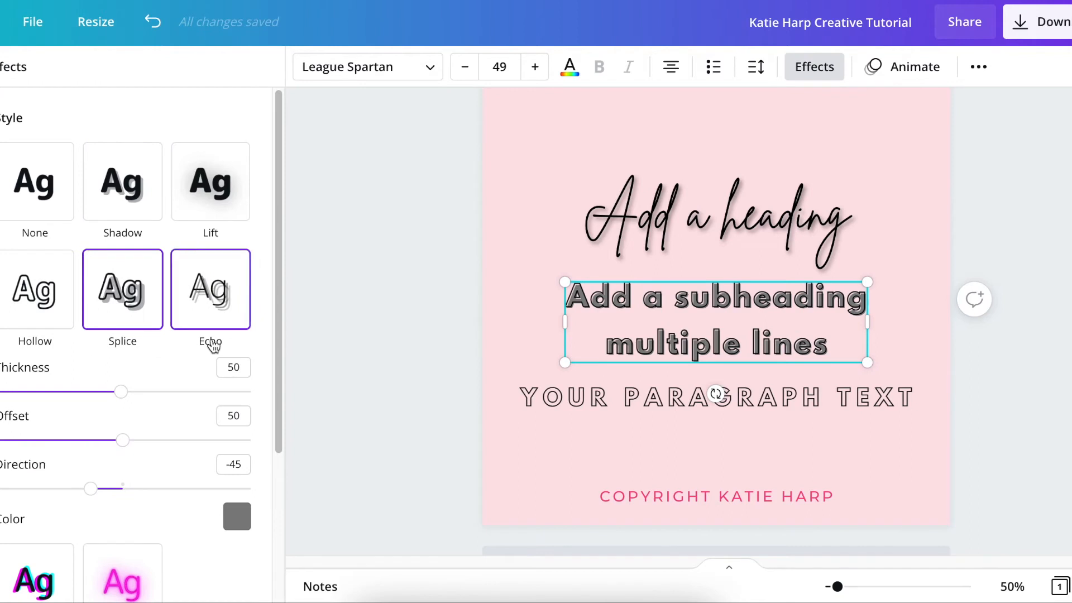
scroll(211, 431, "down", 2)
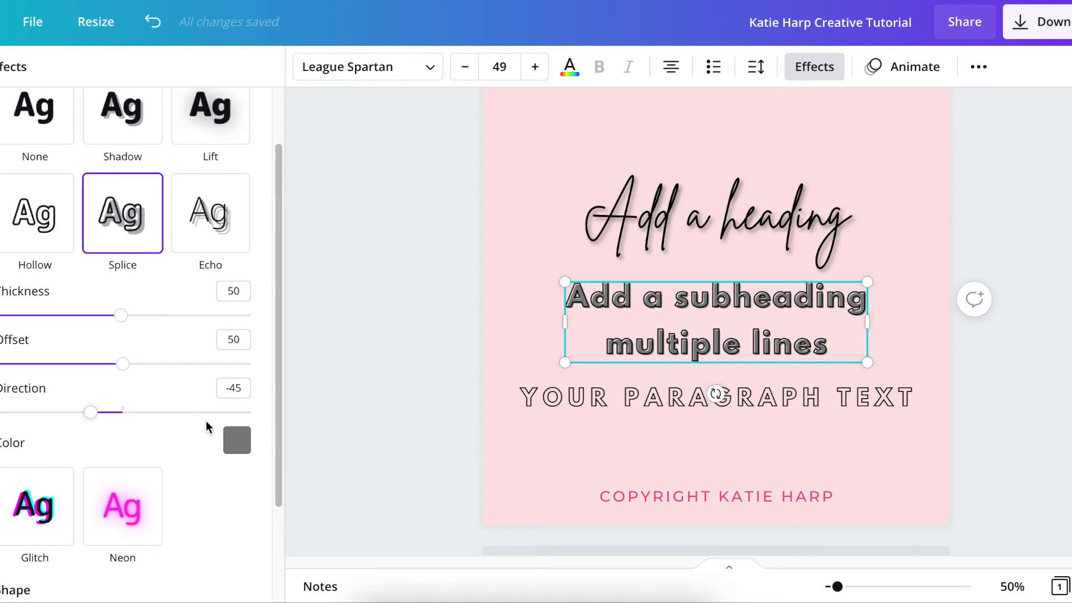
scroll(243, 430, "down", 1)
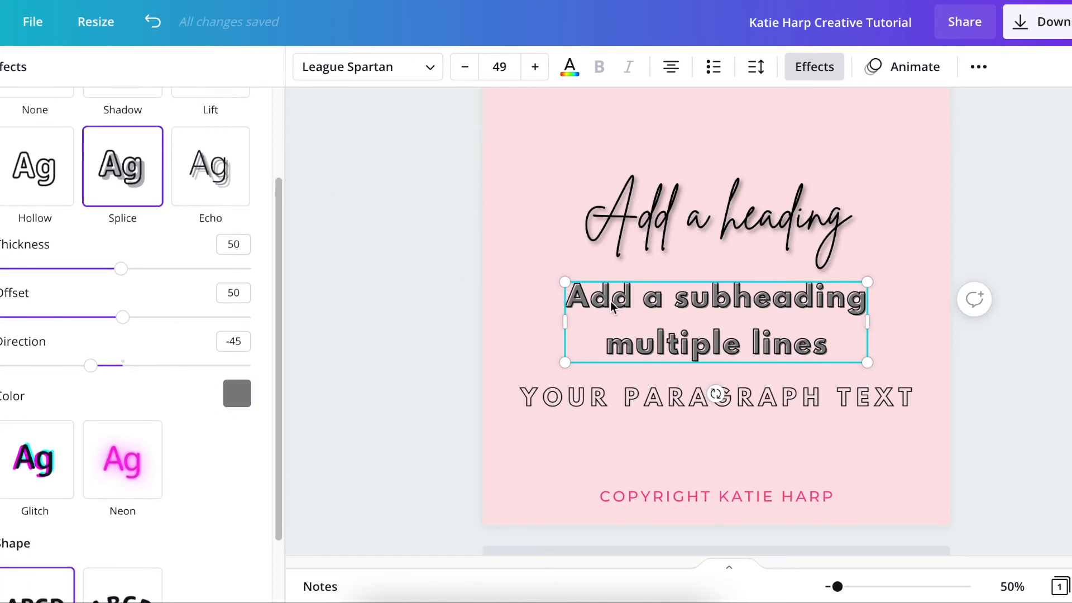
- Try bright pink as the subheading's text color and return it to black
left_click(570, 68)
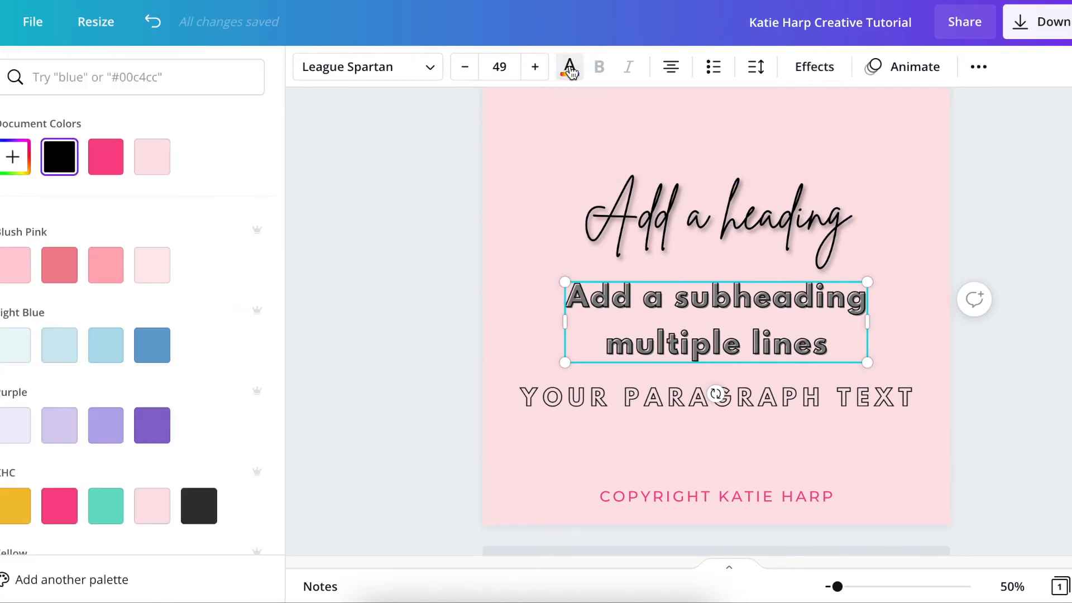
left_click(106, 159)
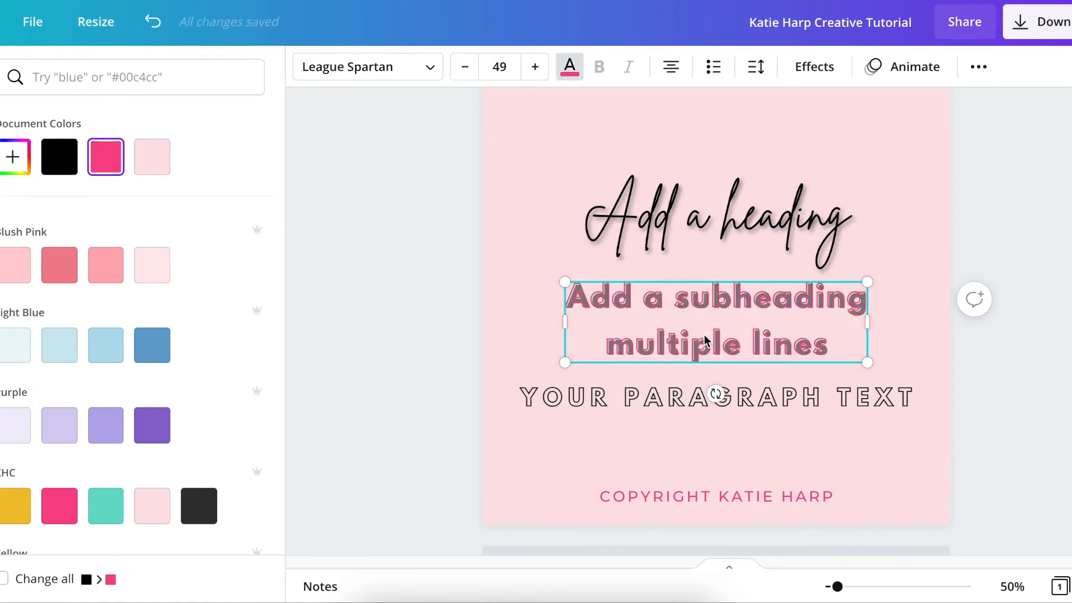
left_click(569, 69)
left_click(569, 70)
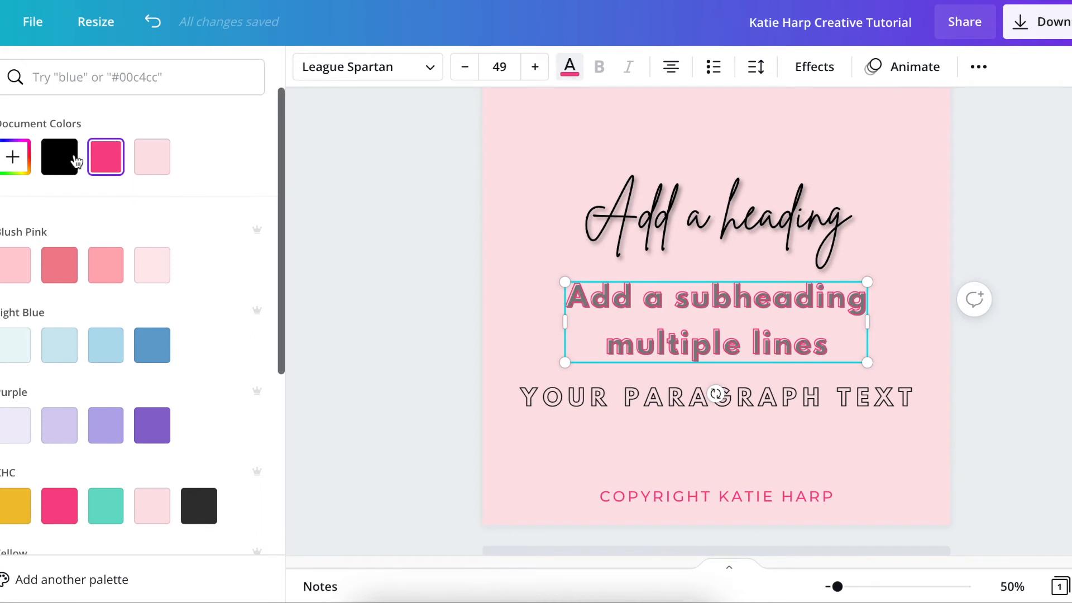
left_click(59, 156)
- Set the Splice effect color of the subheading to the bright pink document color
left_click(831, 70)
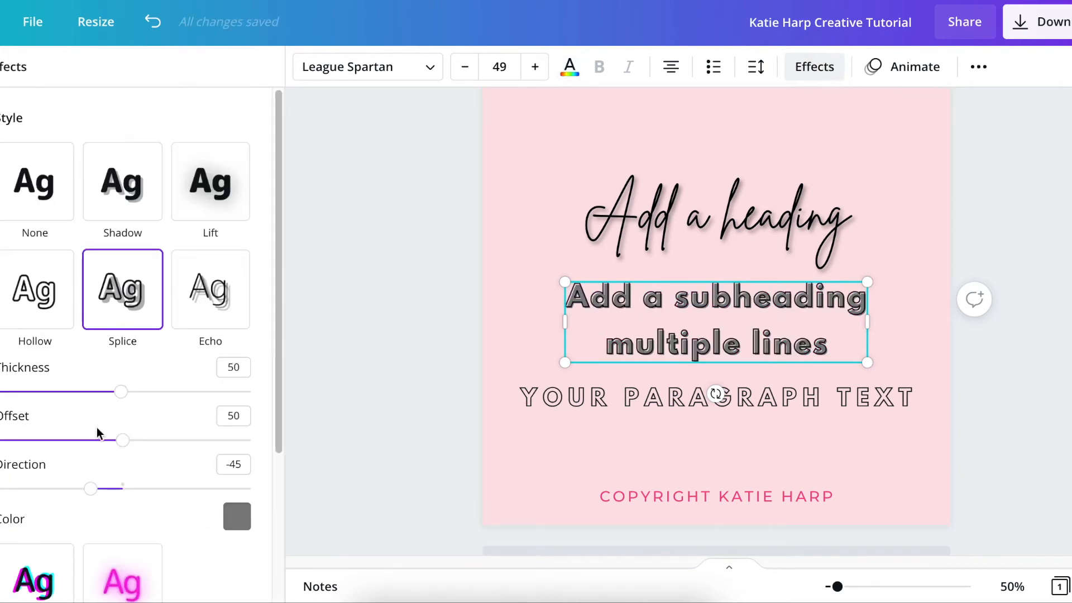
scroll(106, 400, "down", 2)
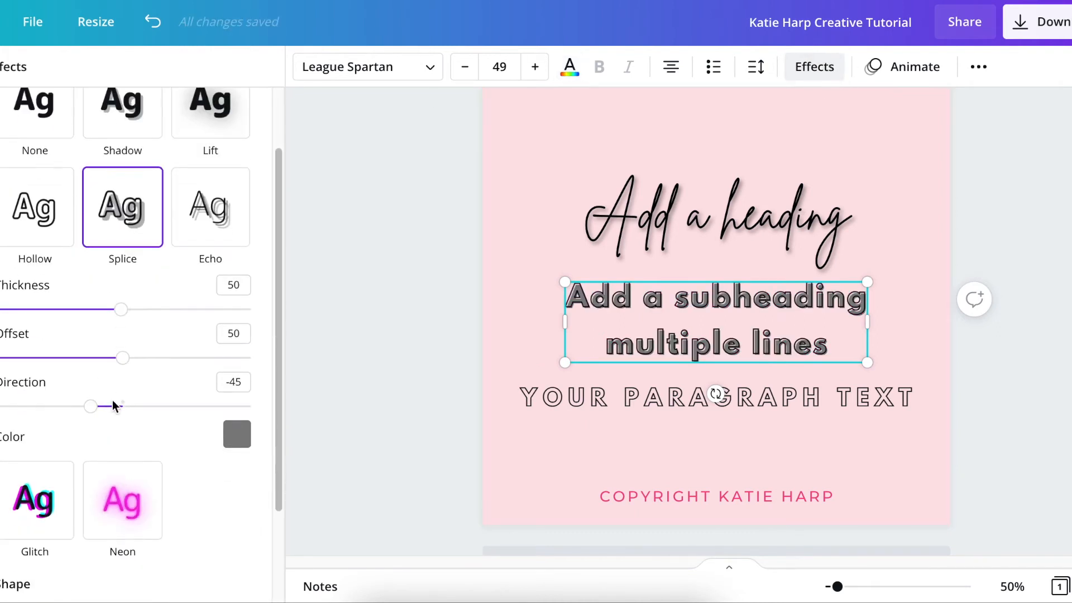
left_click(239, 435)
left_click(93, 183)
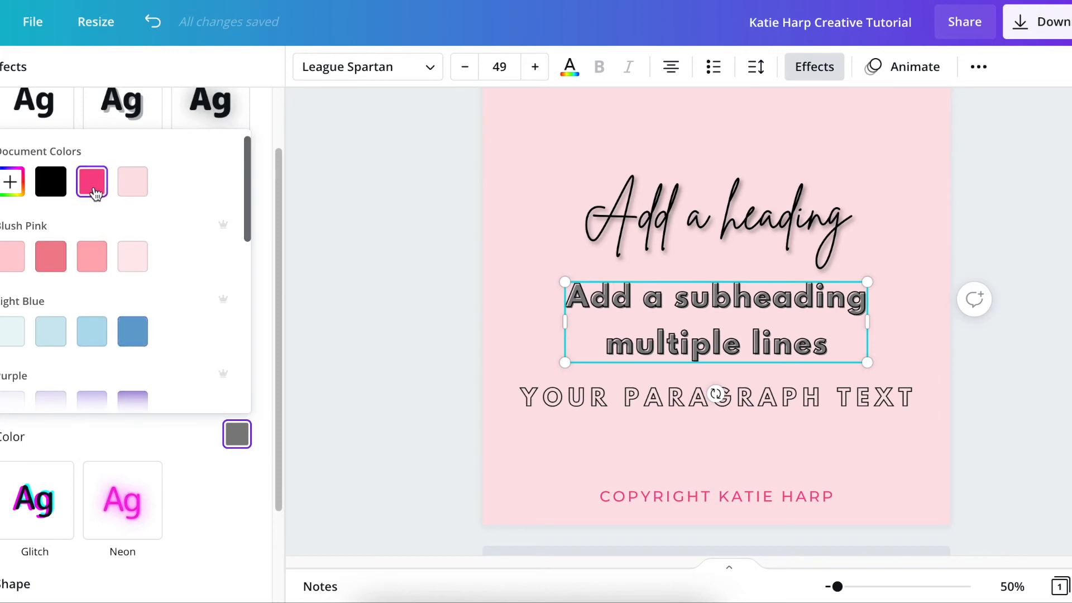
scroll(96, 193, "down", 1)
scroll(96, 194, "up", 1)
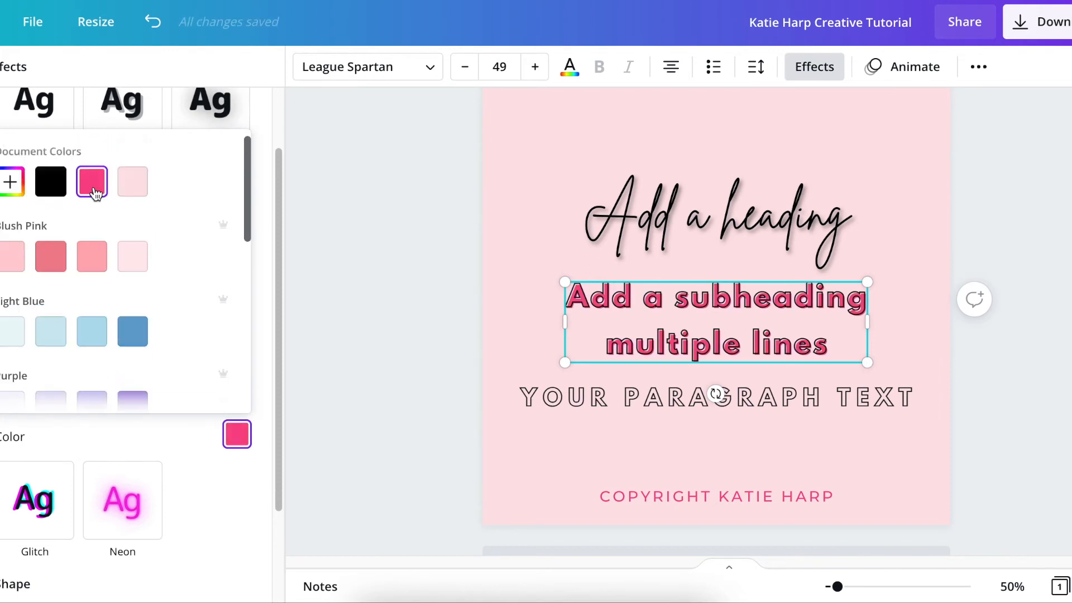
- Try the pale pink document color and Blush Pink palette shades as the subheading's Splice color
left_click(132, 185)
left_click(100, 259)
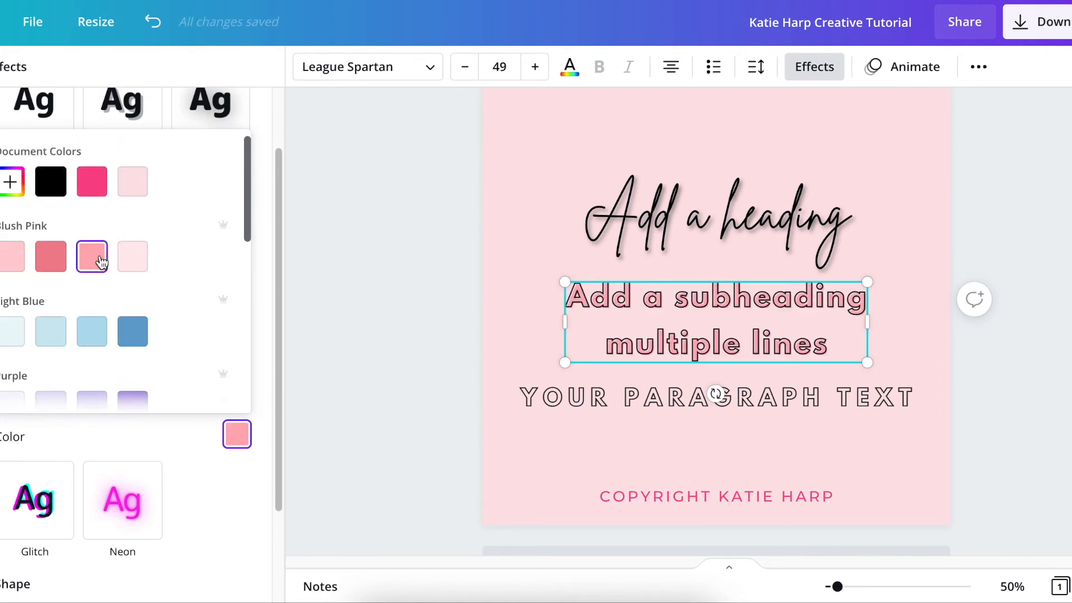
left_click(7, 267)
left_click(91, 256)
scroll(82, 258, "down", 3)
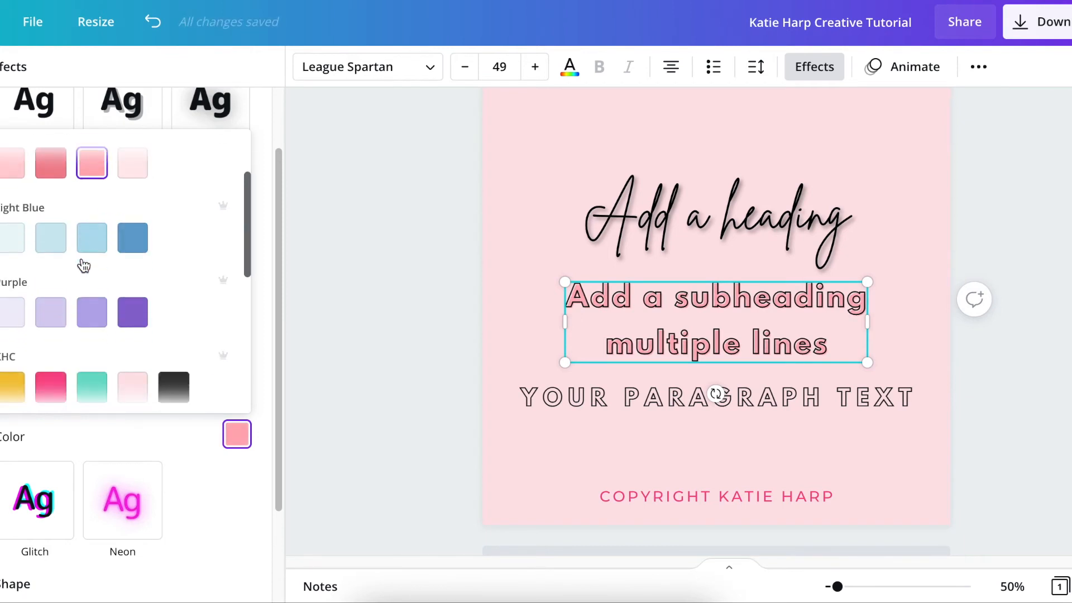
- Try teal as the subheading's Splice color, settle on mustard yellow and close the color choices
scroll(81, 258, "down", 1)
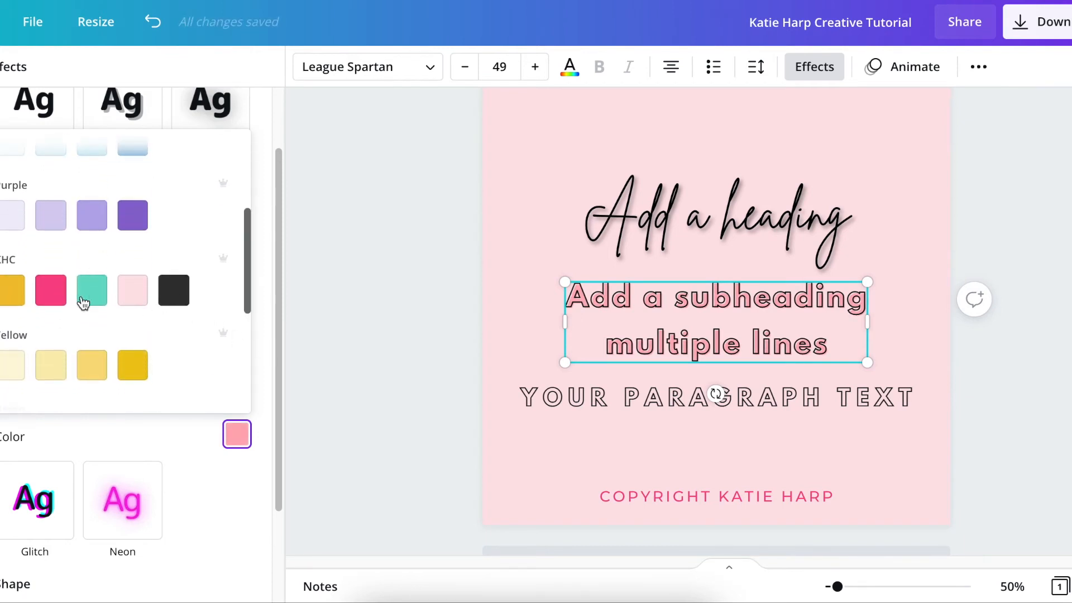
left_click(91, 295)
left_click(13, 290)
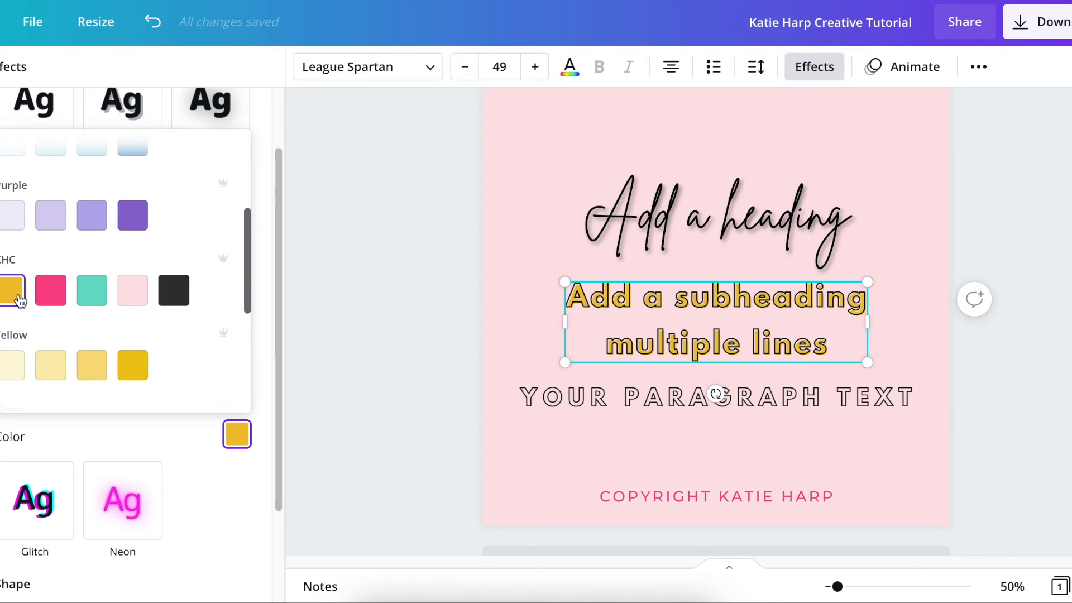
left_click(268, 350)
- Try a Splice thickness of 1 on the subheading and set it to 41
left_click(1012, 587)
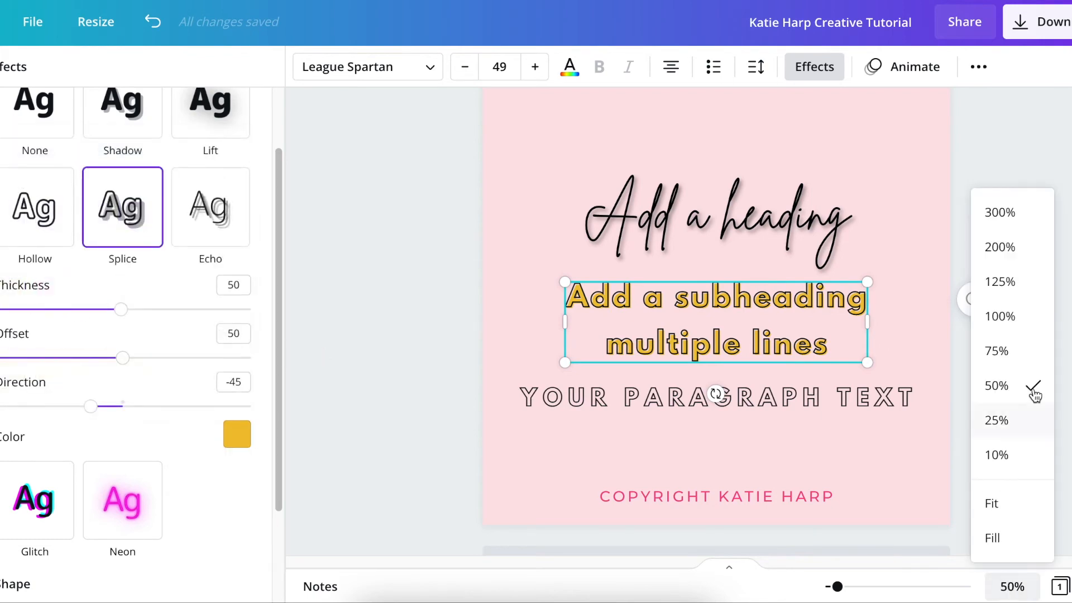
left_click(1025, 356)
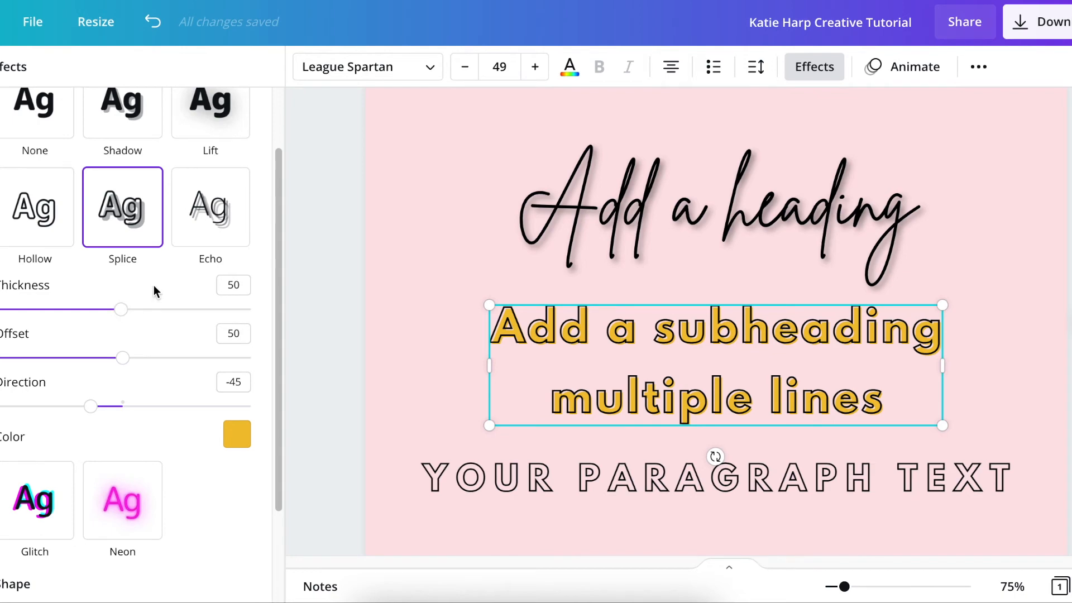
left_click_drag(121, 310, 1, 311)
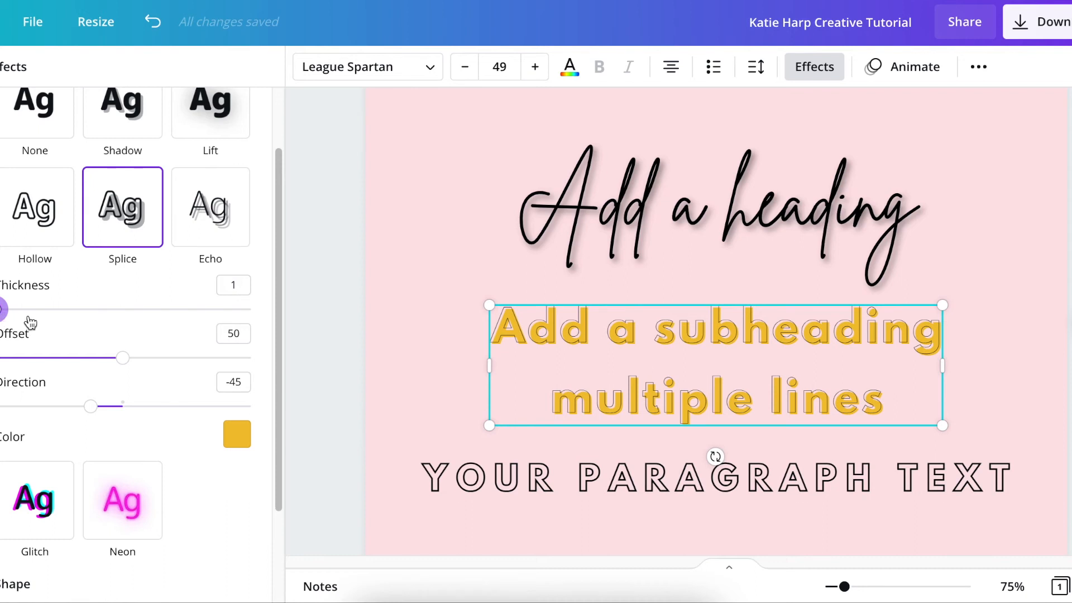
left_click_drag(2, 311, 99, 318)
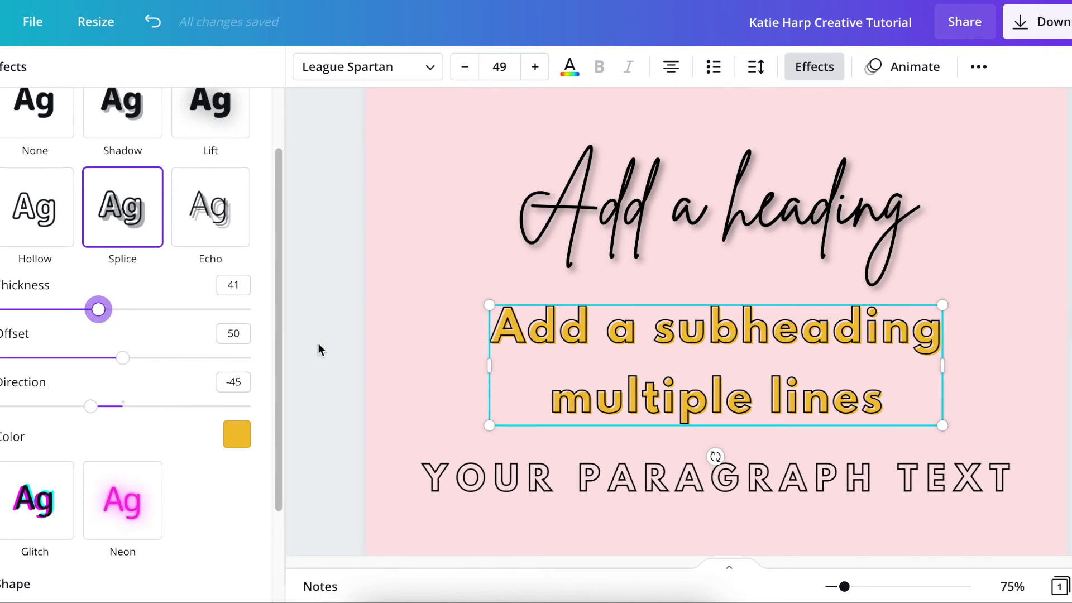
- Try Splice offsets of 0 and 100 on the subheading and set the offset to 49
left_click_drag(122, 362, 1, 358)
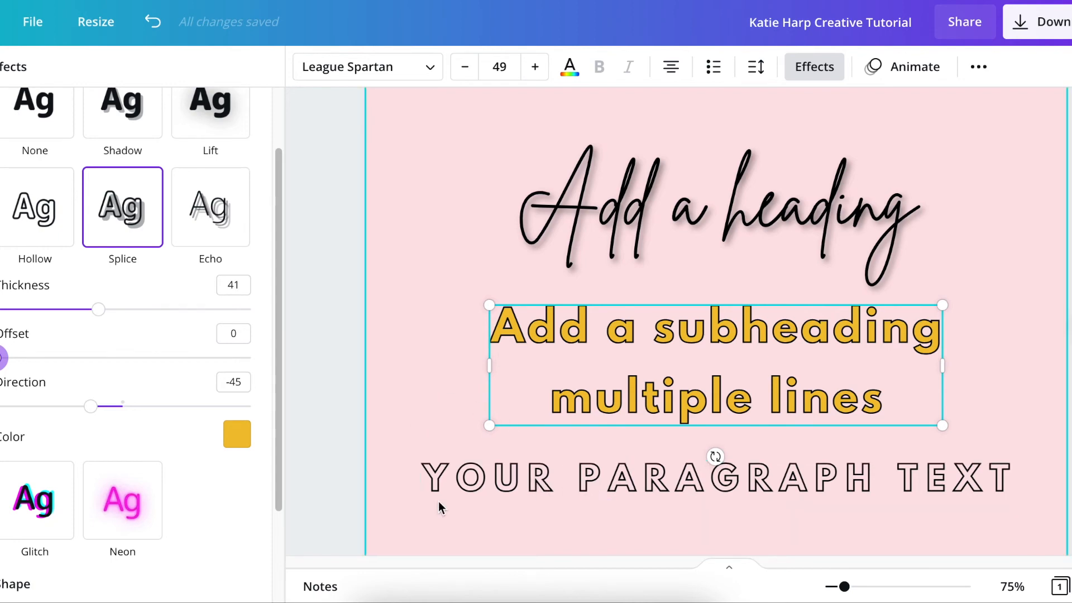
left_click_drag(2, 366, 318, 359)
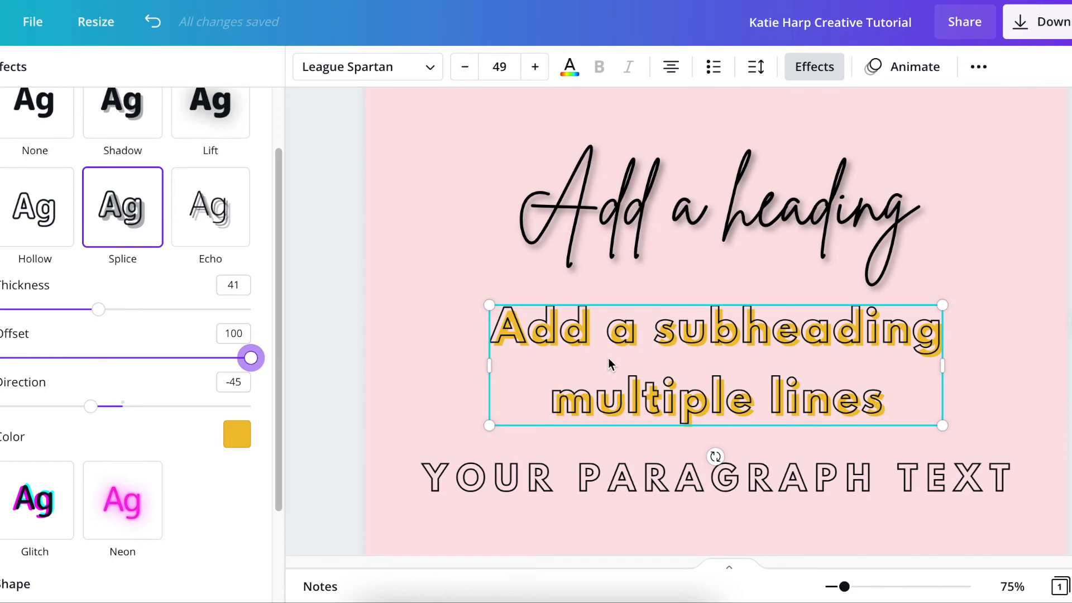
left_click_drag(250, 362, 122, 364)
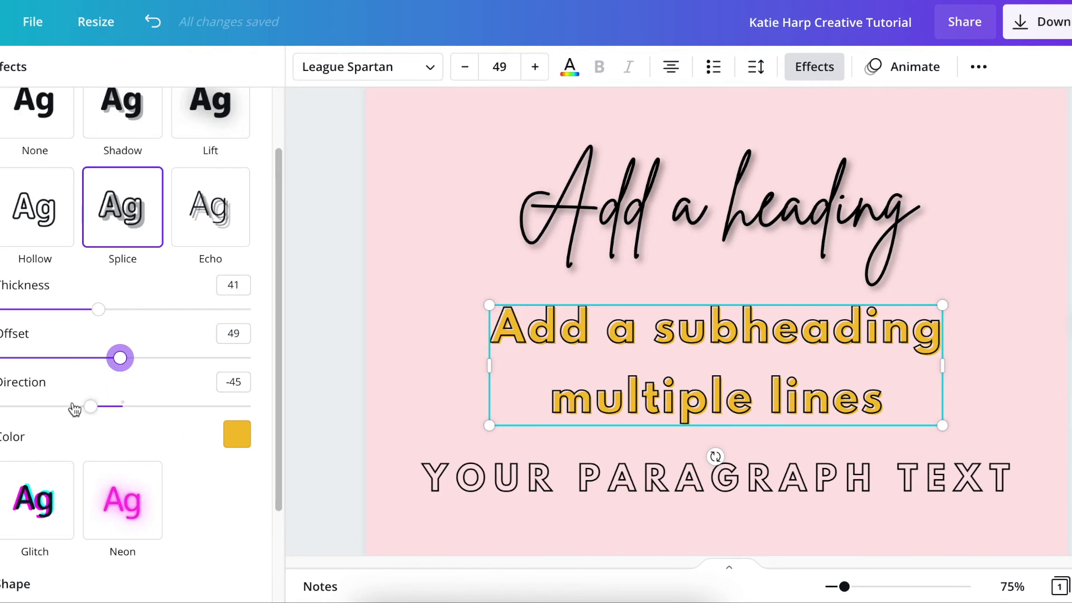
- Try a Splice direction of -70 on the subheading and compare it with the heading's Shadow settings
mouse_move(90, 406)
left_mouse_down()
mouse_move(1, 406)
mouse_move(283, 391)
mouse_move(73, 403)
left_mouse_up()
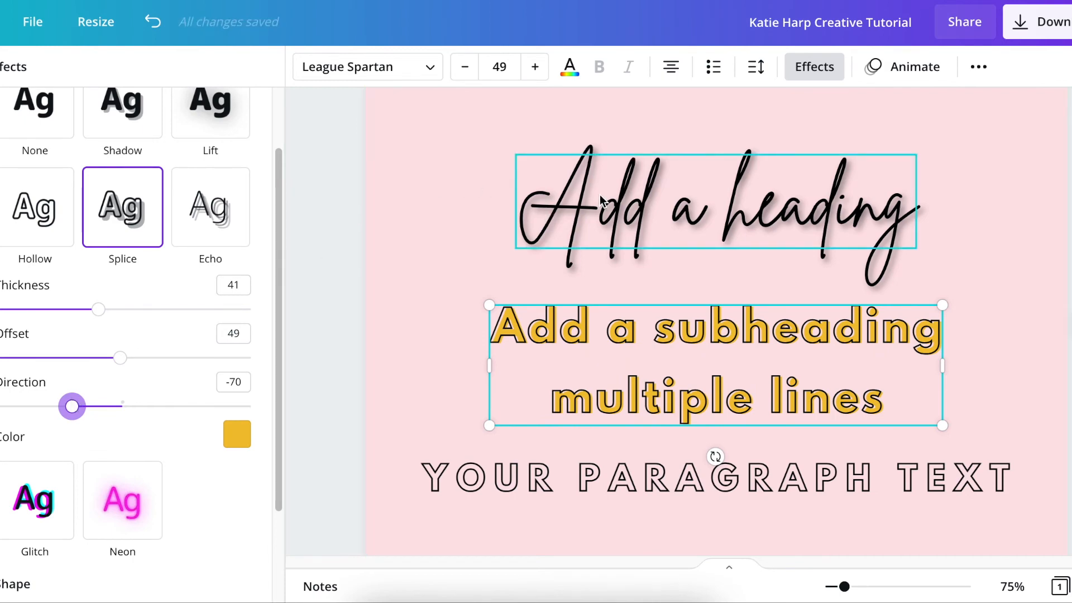
left_click(703, 225)
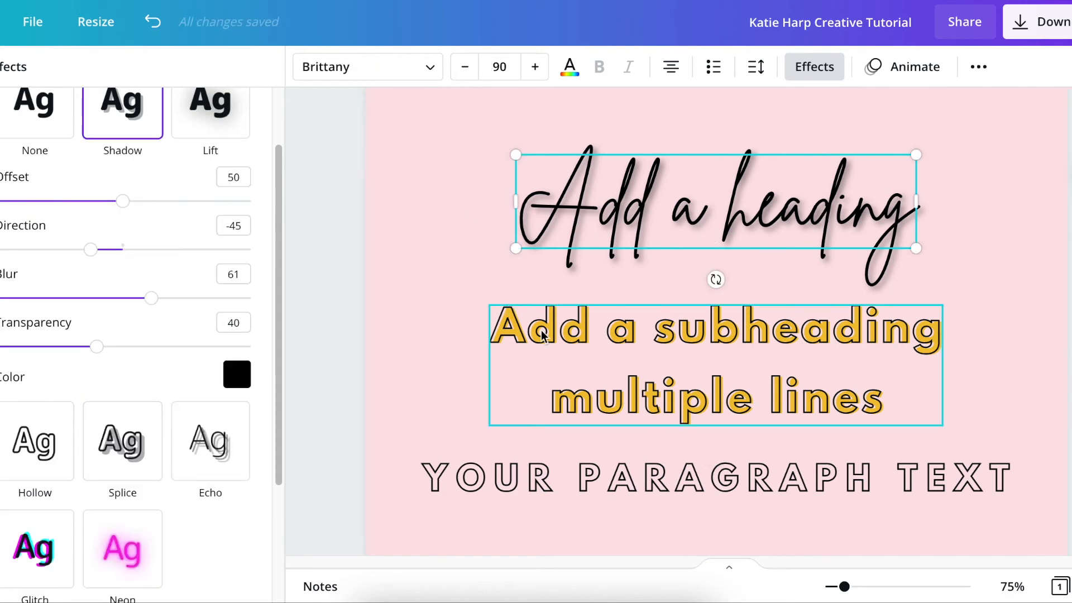
left_click(555, 344)
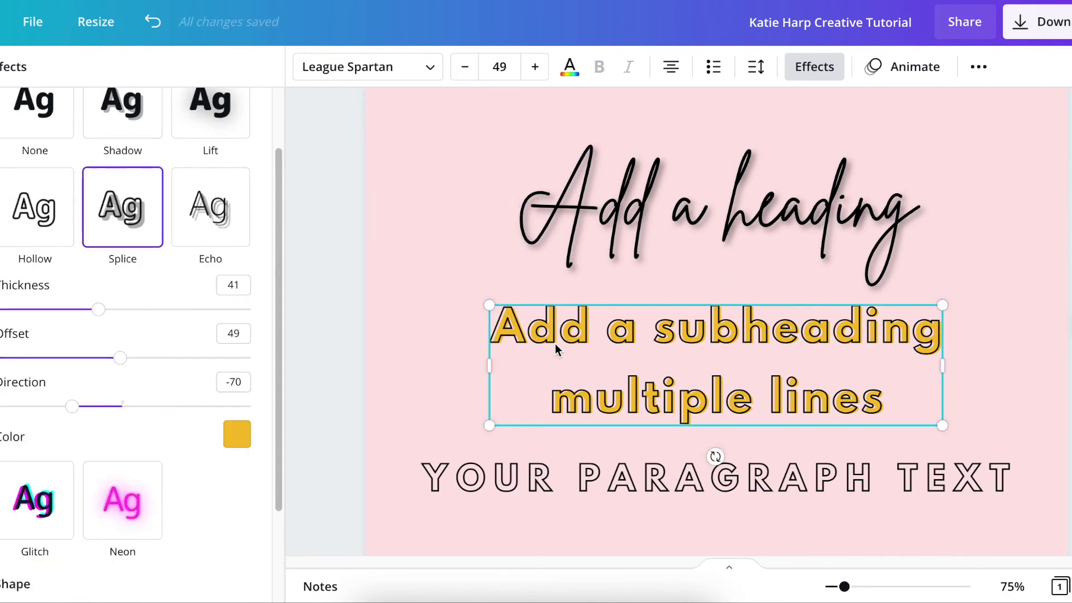
left_click(399, 319)
scroll(385, 341, "down", 1)
left_click(421, 430)
left_click(424, 440)
left_click(403, 330)
scroll(403, 328, "up", 1)
- Set the subheading's Splice direction to -45
left_click(702, 366)
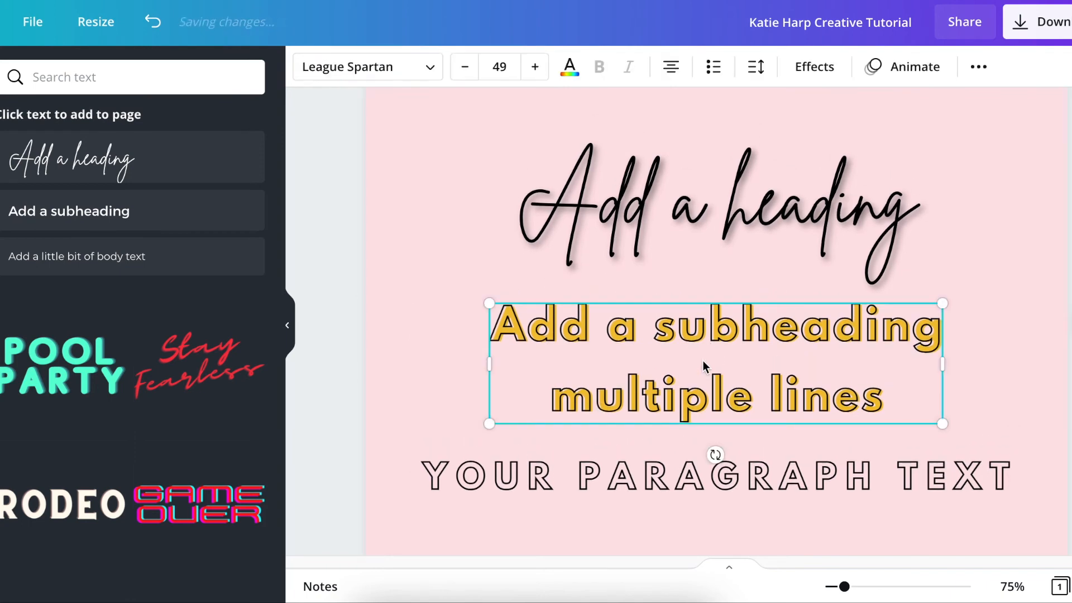
left_click(815, 67)
scroll(185, 385, "down", 1)
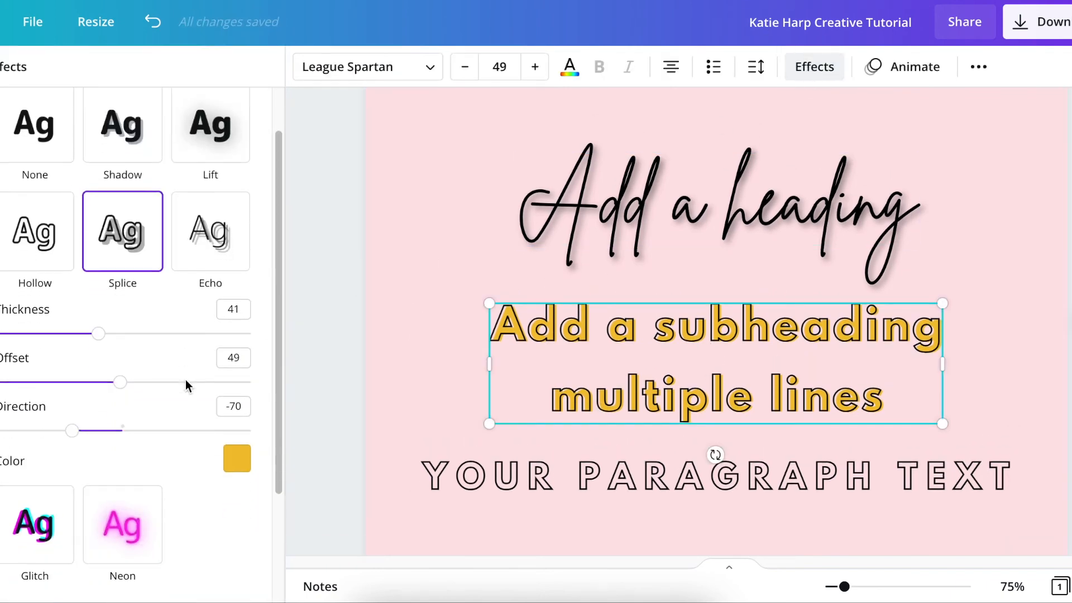
mouse_move(72, 430)
left_mouse_down()
mouse_move(205, 431)
mouse_move(52, 431)
mouse_move(131, 431)
mouse_move(91, 432)
left_mouse_up()
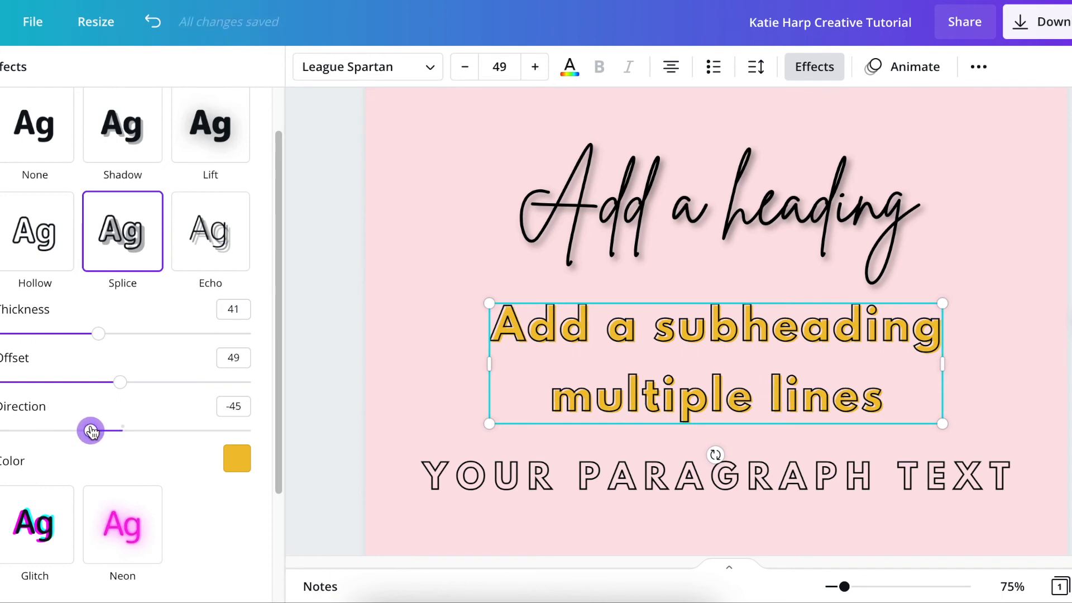
- Compare the heading's Shadow settings with the subheading's Splice settings
left_click(615, 240)
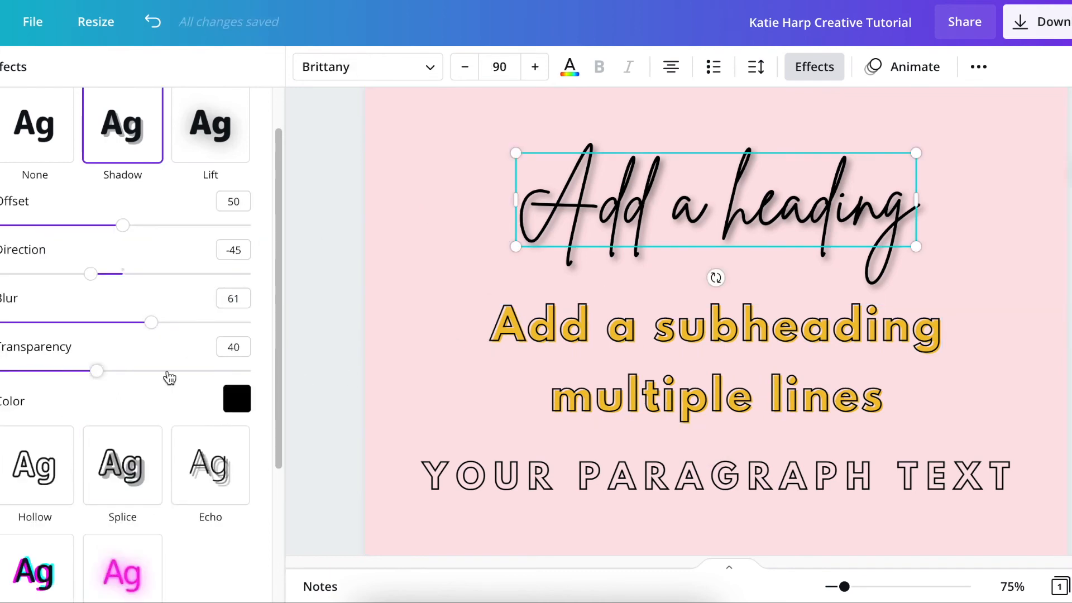
left_click(565, 367)
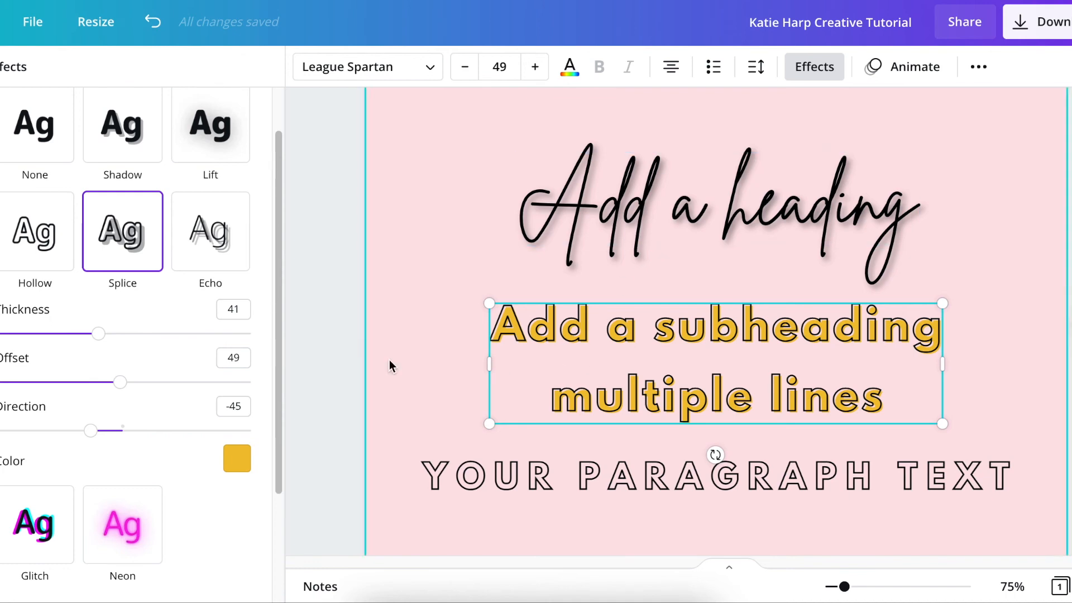
scroll(202, 360, "down", 3)
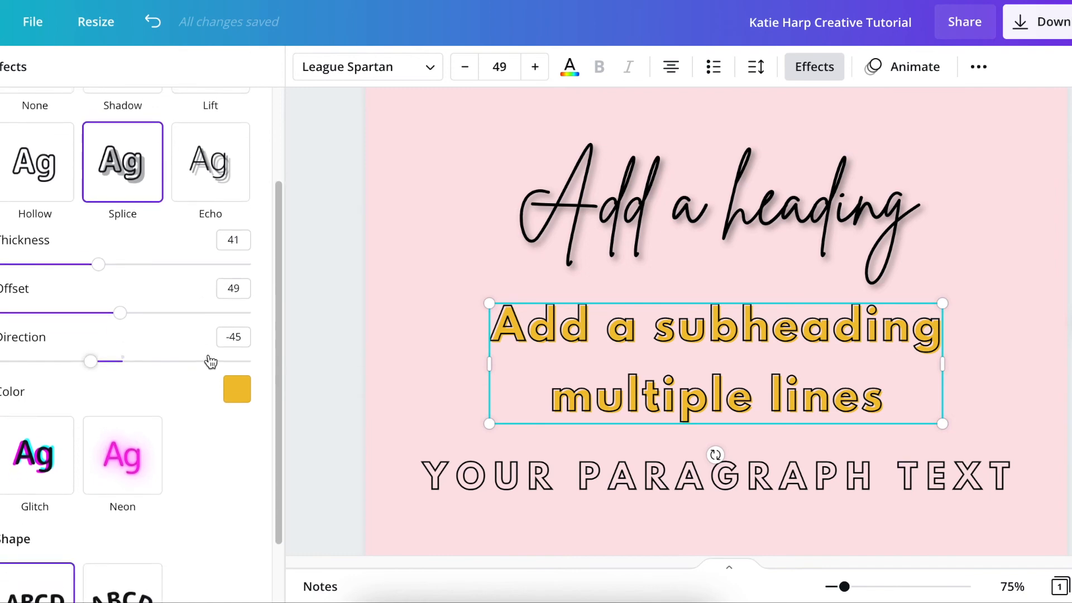
- Remove the Shadow effect from the heading
left_click(581, 226)
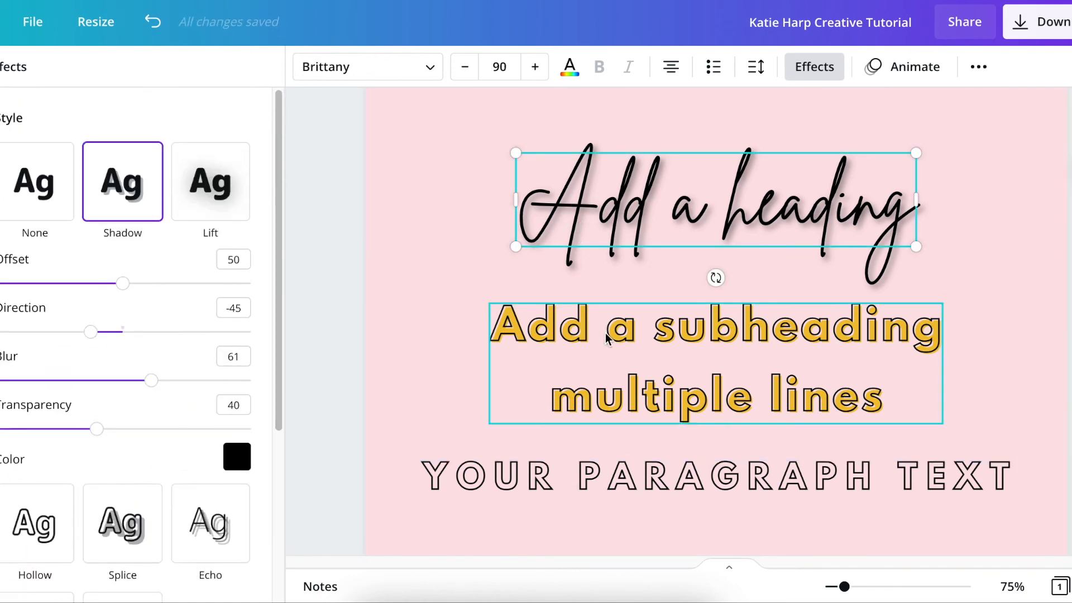
left_click(44, 210)
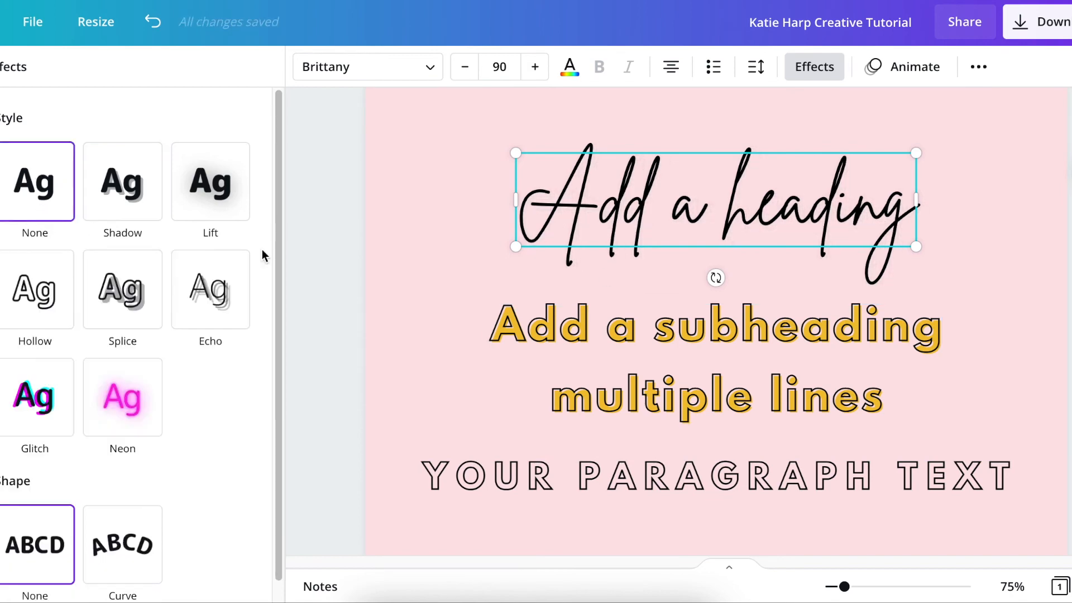
left_click(334, 302)
- Apply the Echo effect to the subheading with an offset of 100
left_click(614, 371)
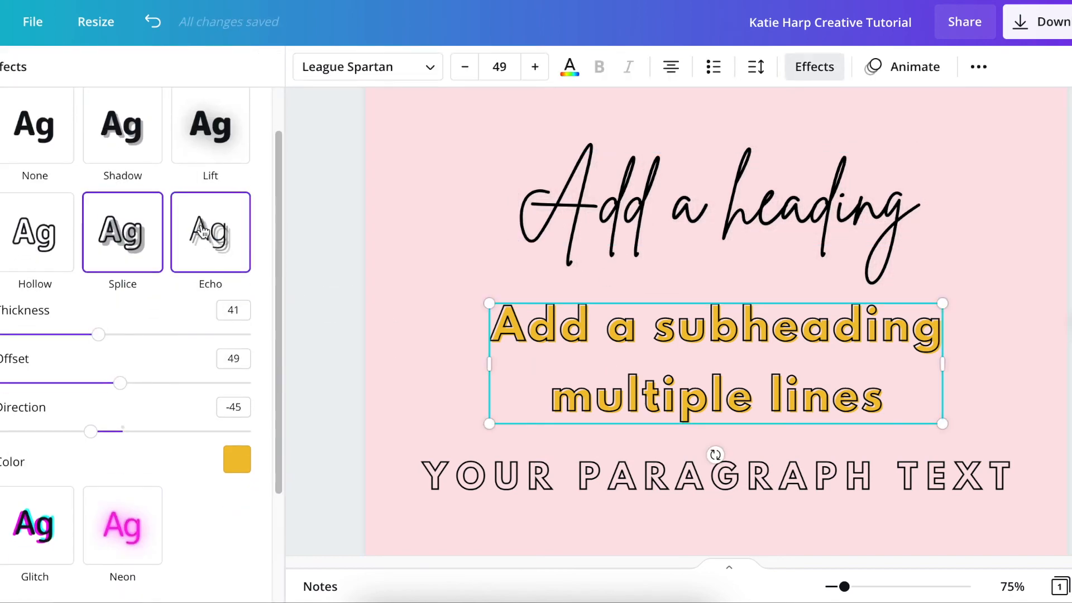
left_click(210, 200)
scroll(203, 231, "down", 1)
left_click_drag(142, 302, 308, 287)
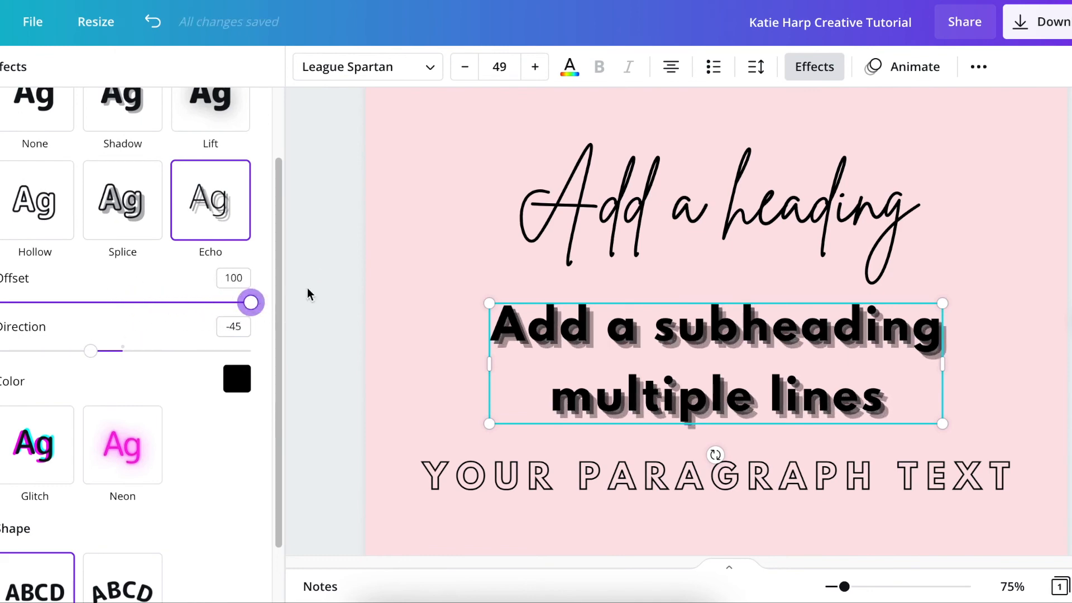
left_click_drag(217, 304, 316, 309)
- Set the subheading's Echo color to the bright pink document color and close the color choices
left_click(249, 382)
left_click(92, 134)
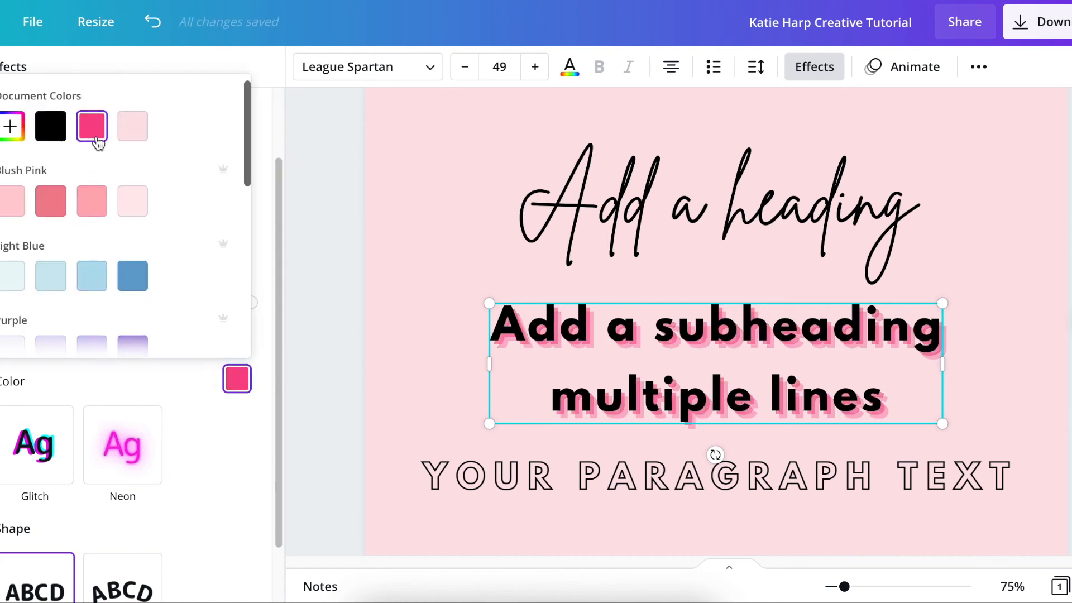
left_click(225, 414)
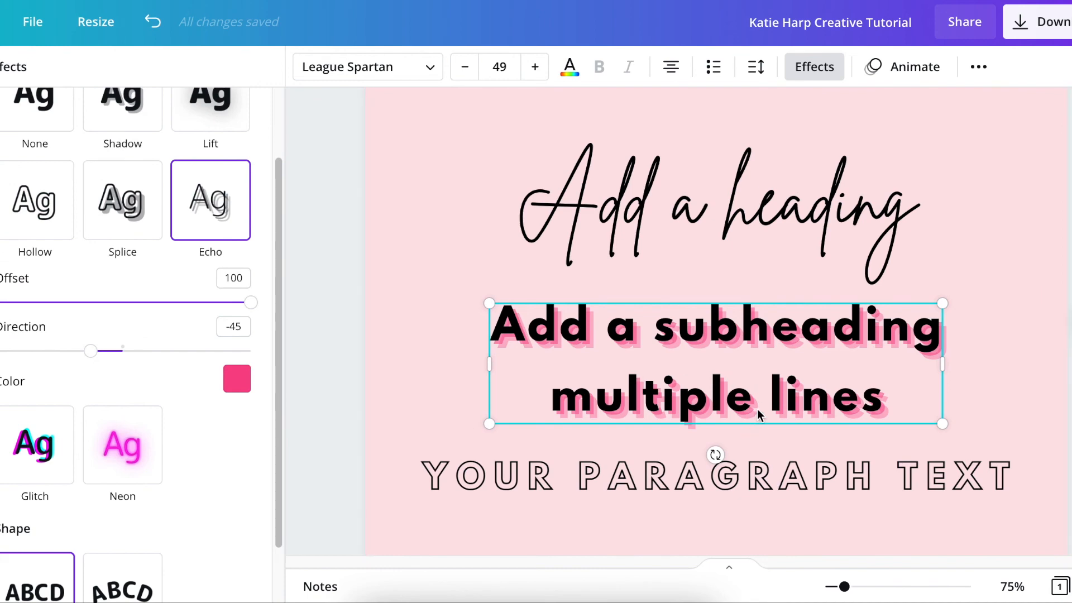
- Set the subheading's Echo offset to 63 and its direction to 180
left_click_drag(249, 301, 156, 305)
left_click_drag(93, 357, 290, 340)
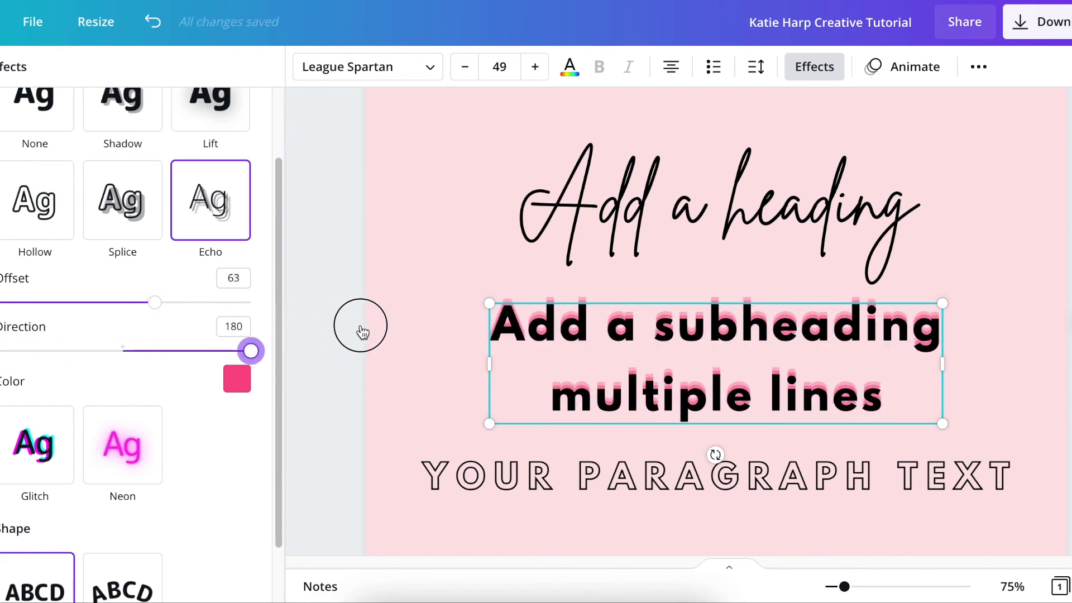
- Apply the Glitch effect to the subheading
left_click(28, 447)
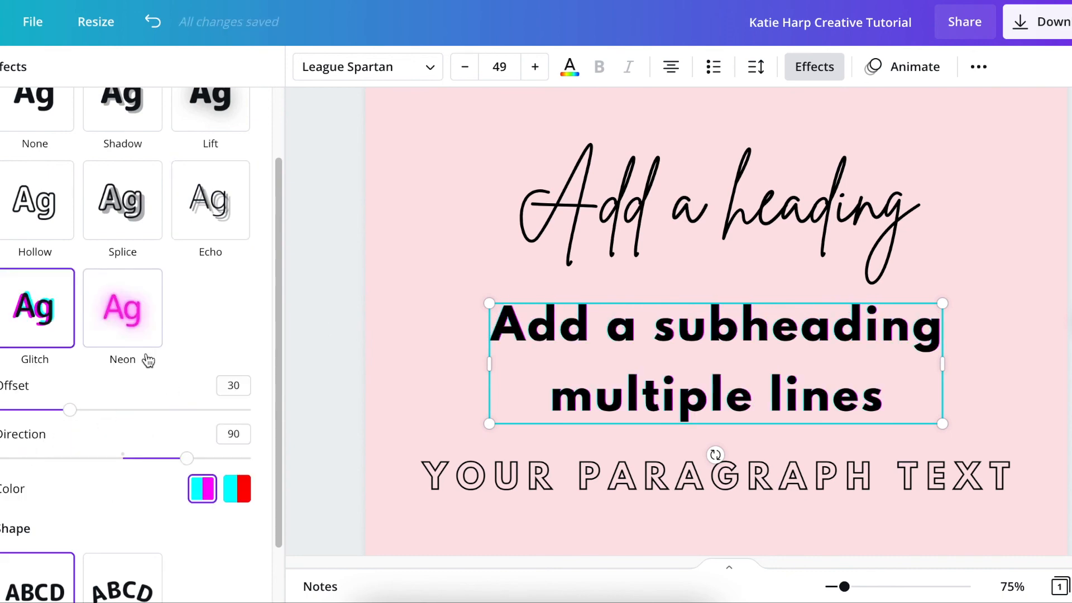
- Set the subheading's Glitch offset to 100, try the cyan-red color pair, restore cyan-magenta and change the effect's direction
left_click_drag(70, 410, 293, 404)
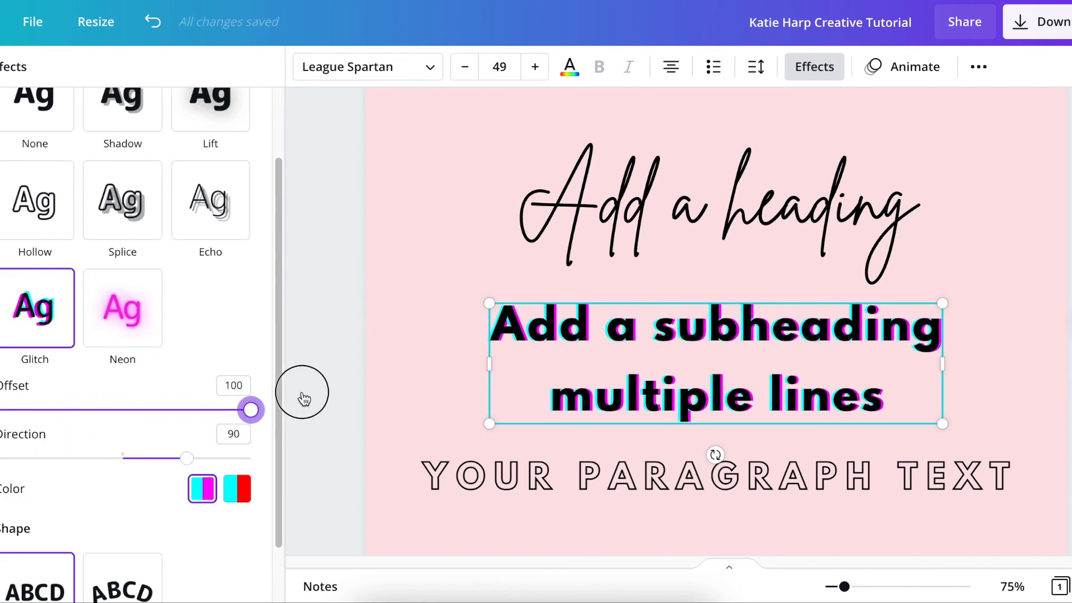
left_click(238, 490)
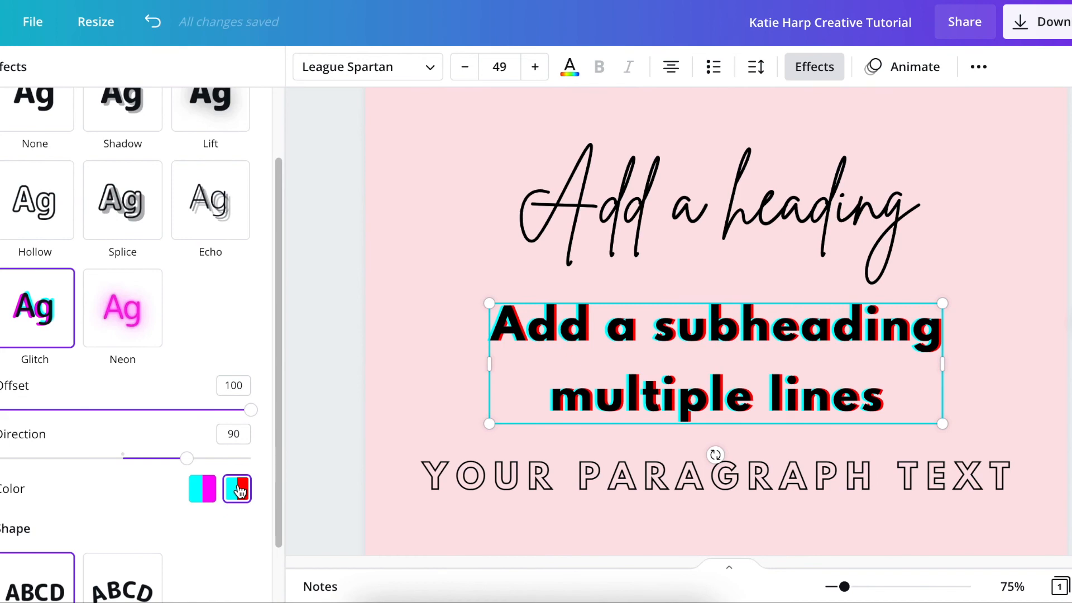
left_click(203, 491)
left_click_drag(186, 449, 2, 458)
- Apply the Neon effect to the subheading with an intensity of 100 and deselect the text
left_click(121, 329)
left_click_drag(133, 423, 69, 422)
left_click_drag(186, 457, 469, 427)
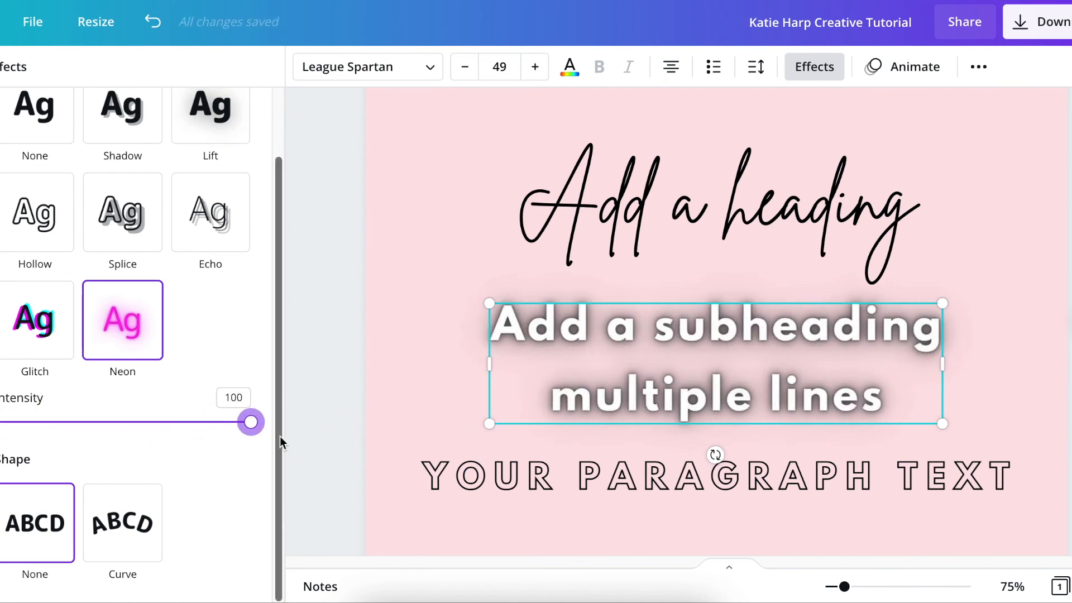
left_click_drag(192, 430, 407, 436)
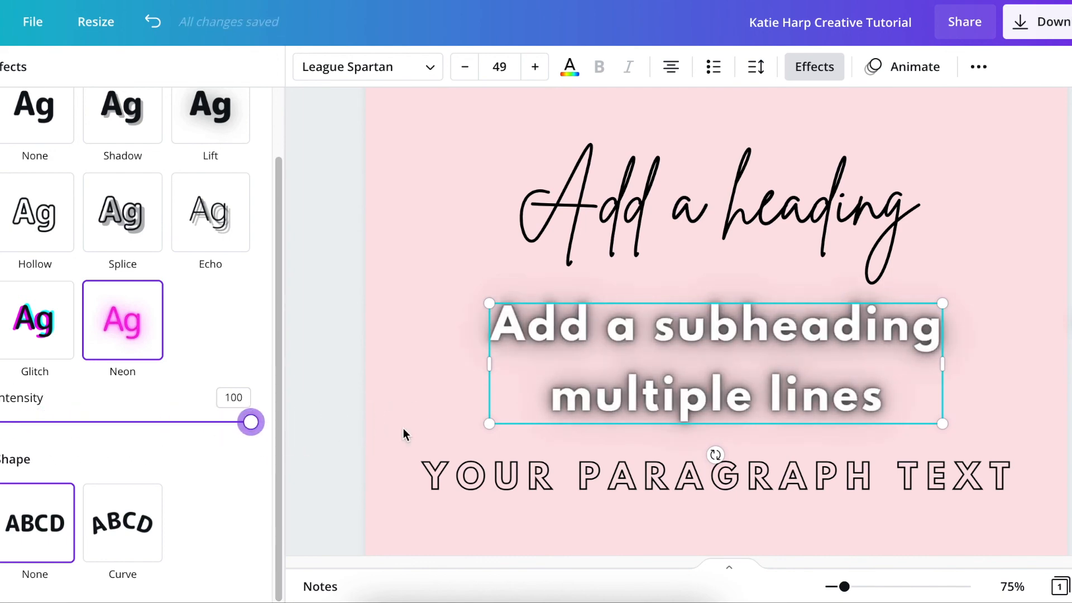
left_click(382, 340)
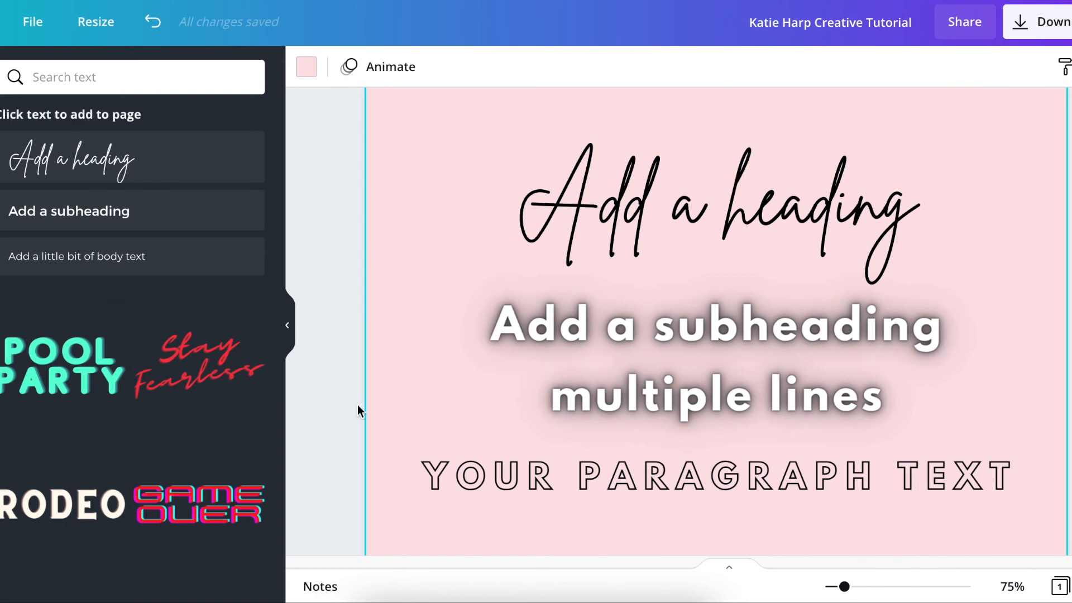
- Look through the text animations for the subheading and choose None
scroll(450, 416, "down", 1)
scroll(450, 416, "up", 1)
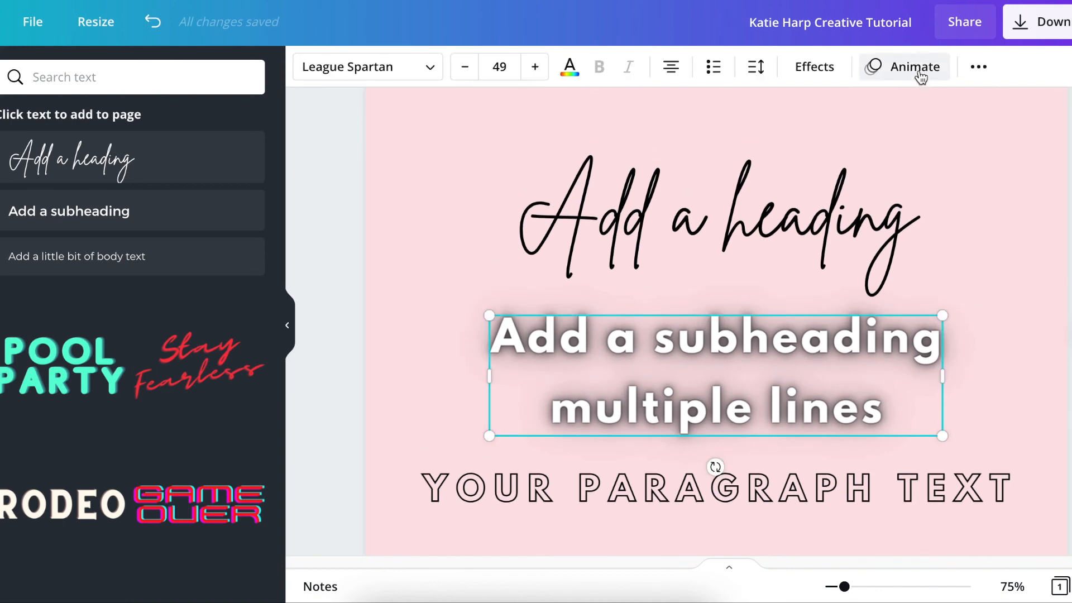
left_click(922, 77)
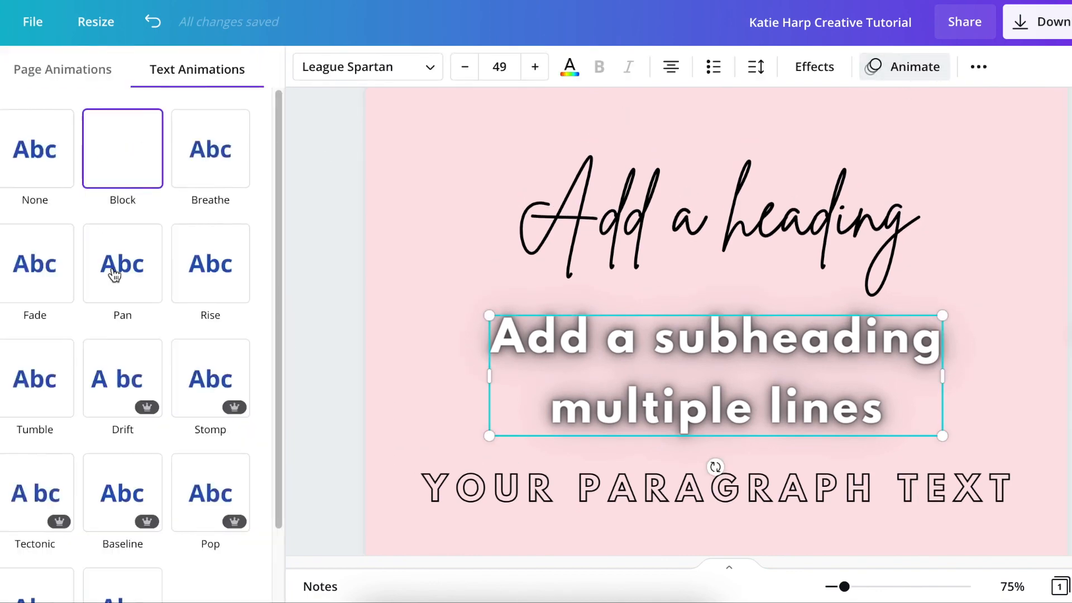
left_click(43, 167)
- Apply the Curve shape to the subheading and set its curve to 24
left_click(815, 68)
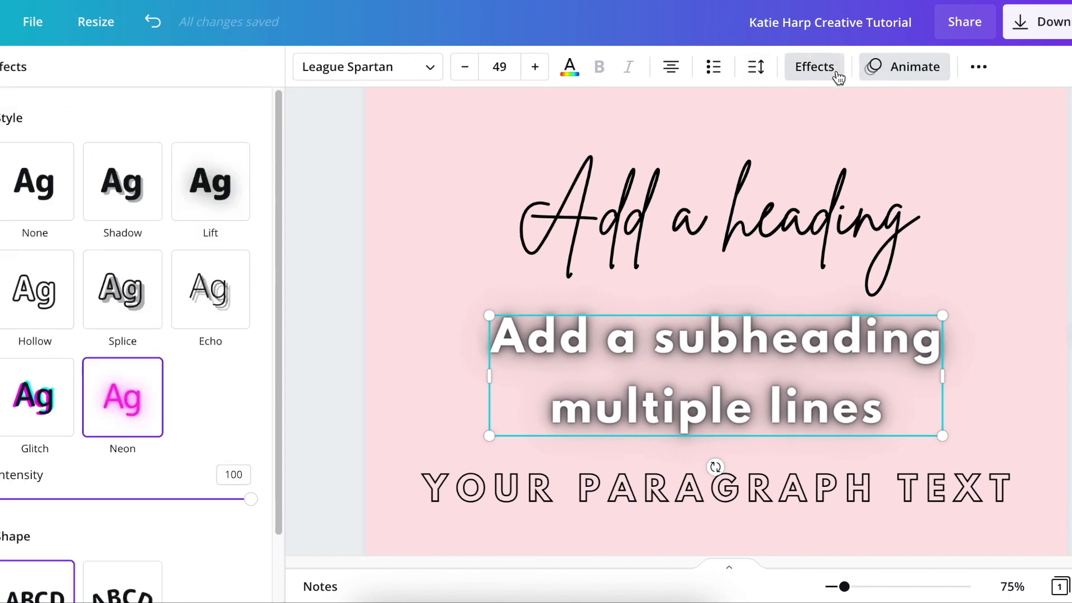
scroll(185, 324, "down", 1)
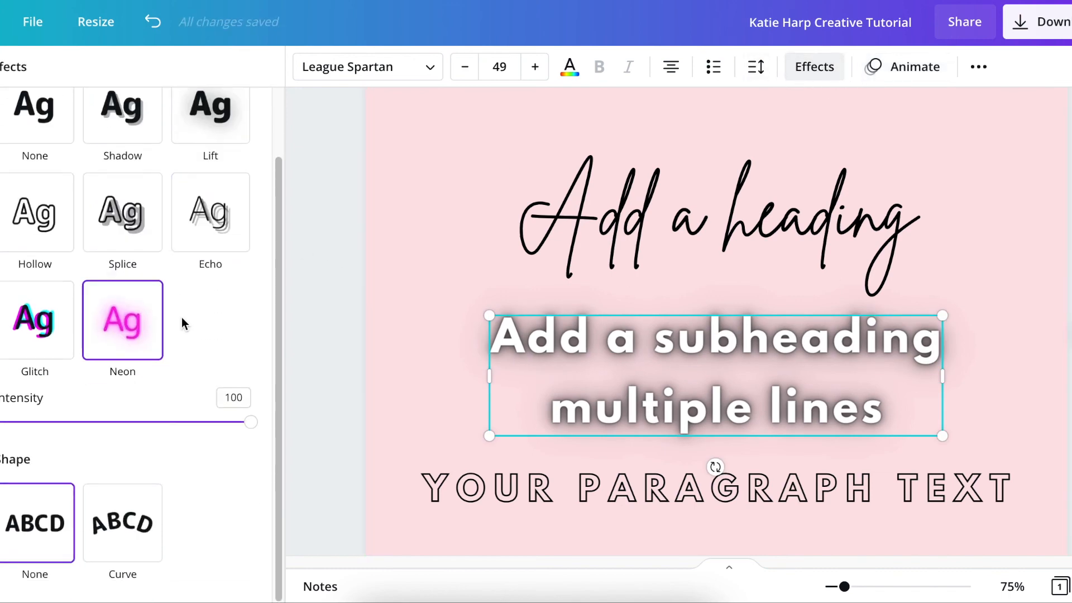
left_click(132, 525)
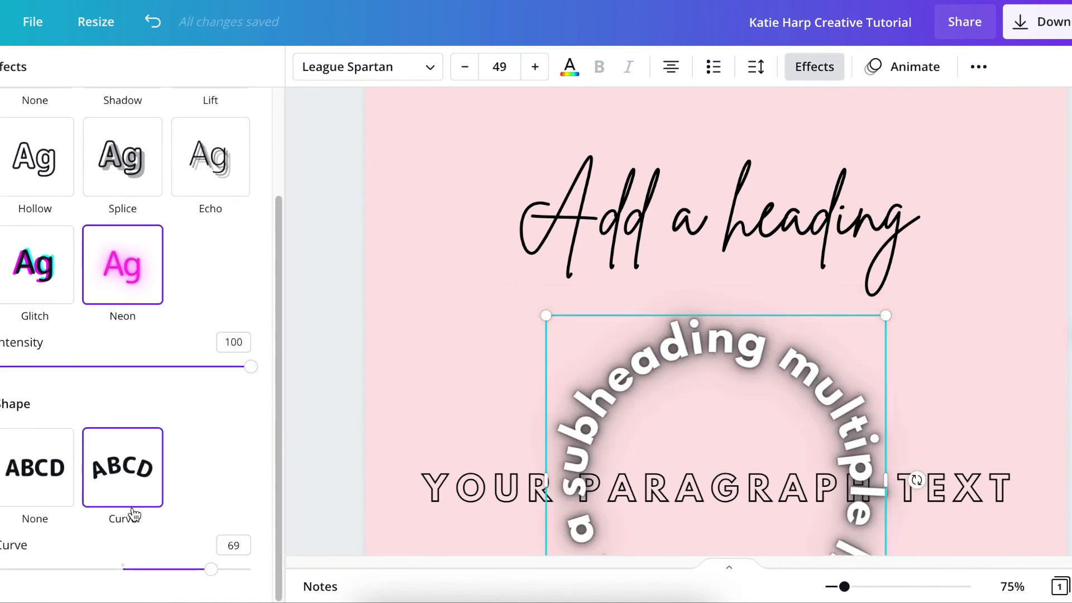
scroll(84, 223, "up", 2)
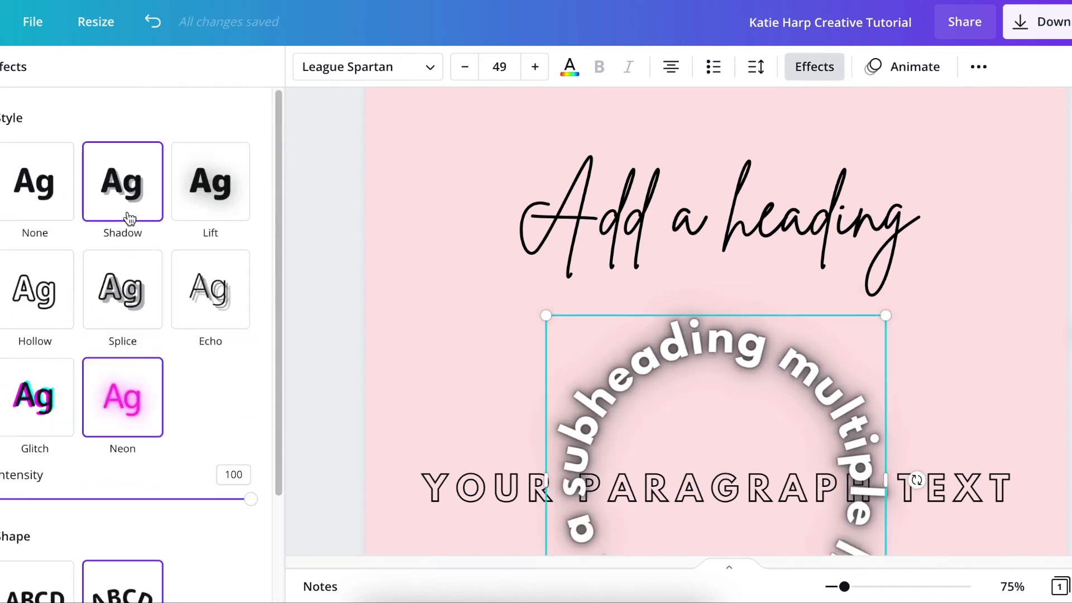
scroll(127, 220, "down", 2)
left_click_drag(210, 570, 153, 569)
scroll(152, 422, "up", 3)
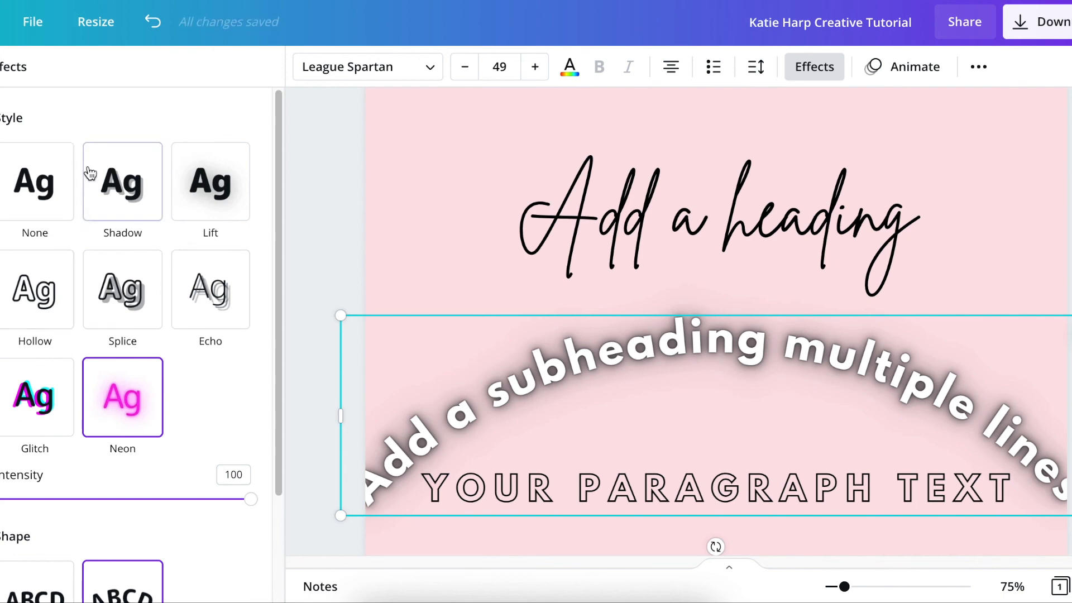
- Remove the curve from the subheading by setting its shape to None
scroll(88, 407, "down", 3)
scroll(89, 415, "up", 3)
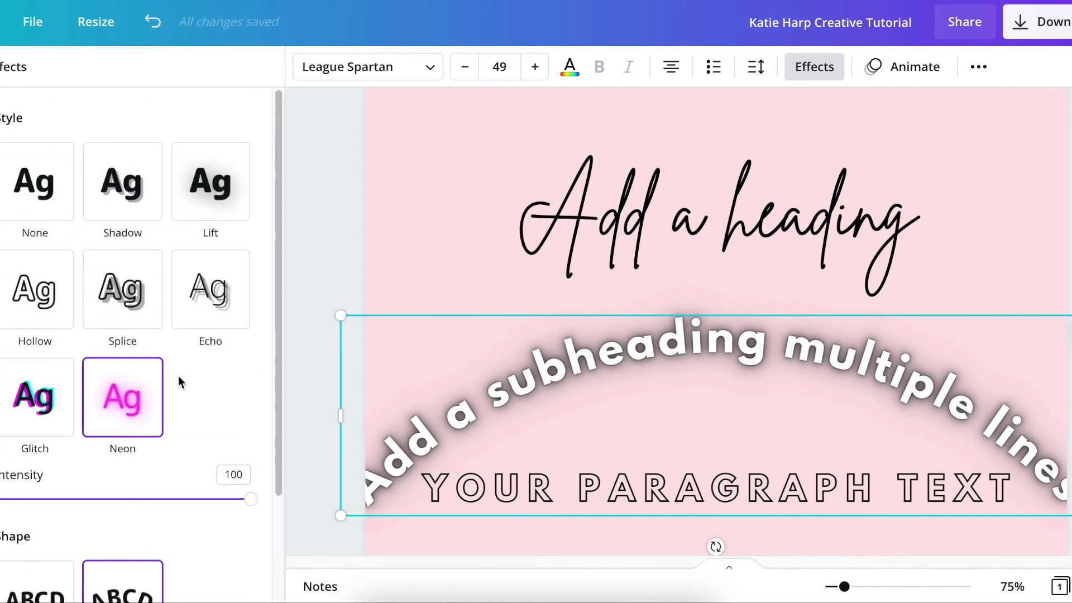
scroll(75, 473, "down", 3)
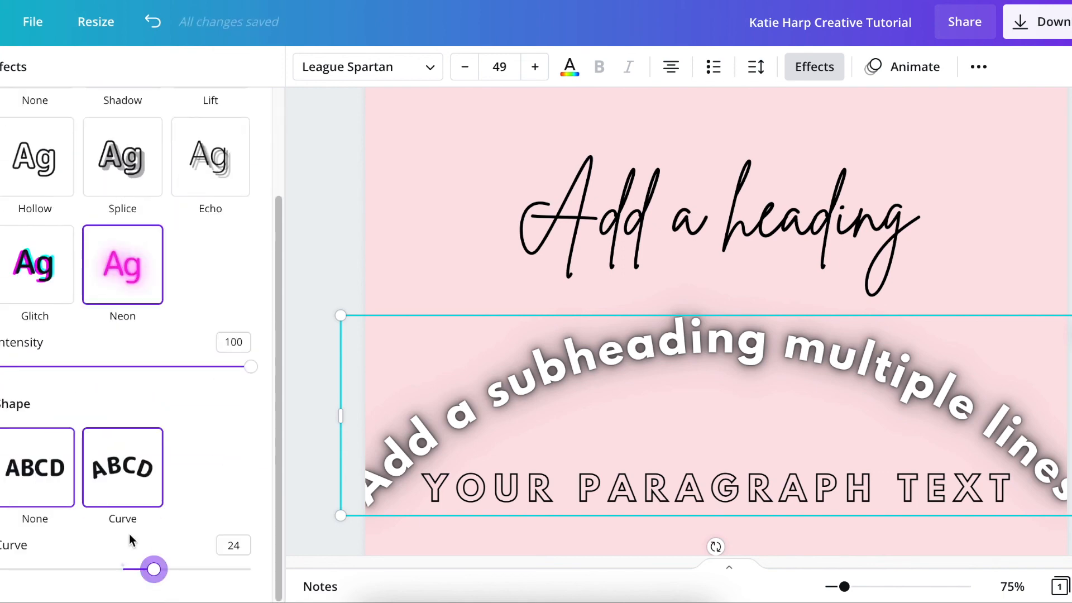
left_click(63, 468)
scroll(64, 472, "up", 3)
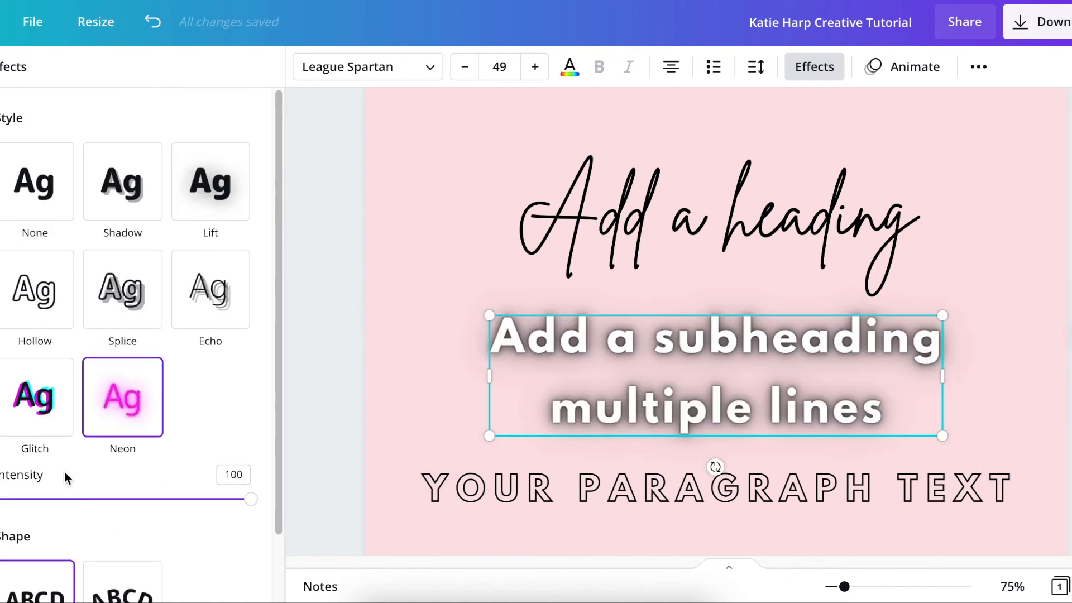
- Try the Splice and Shadow effects on the subheading, set its effect style to None and deselect the text
left_click(122, 288)
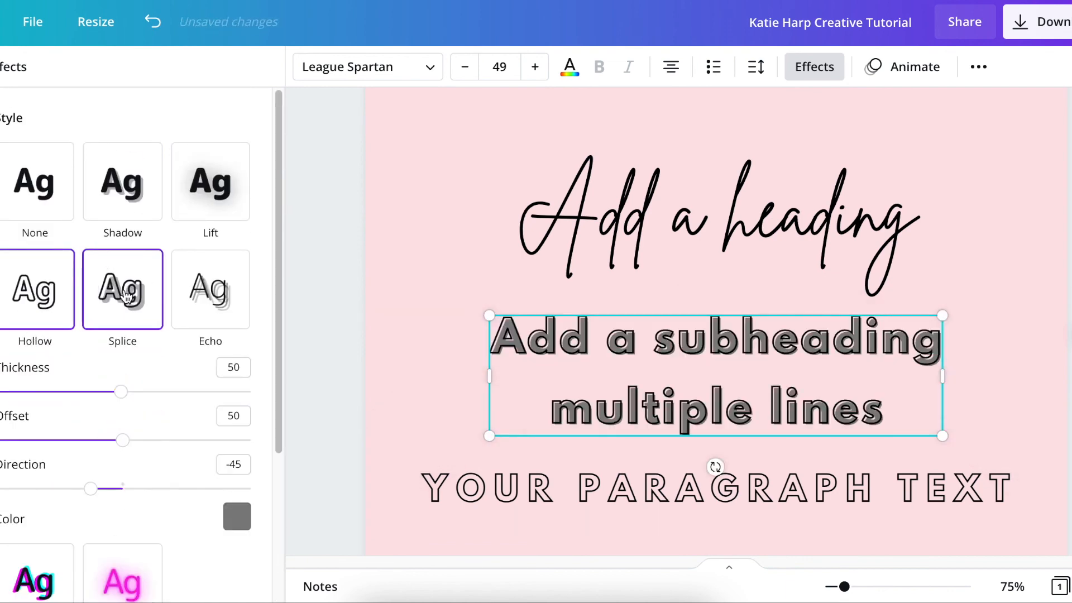
left_click(129, 179)
left_click(14, 212)
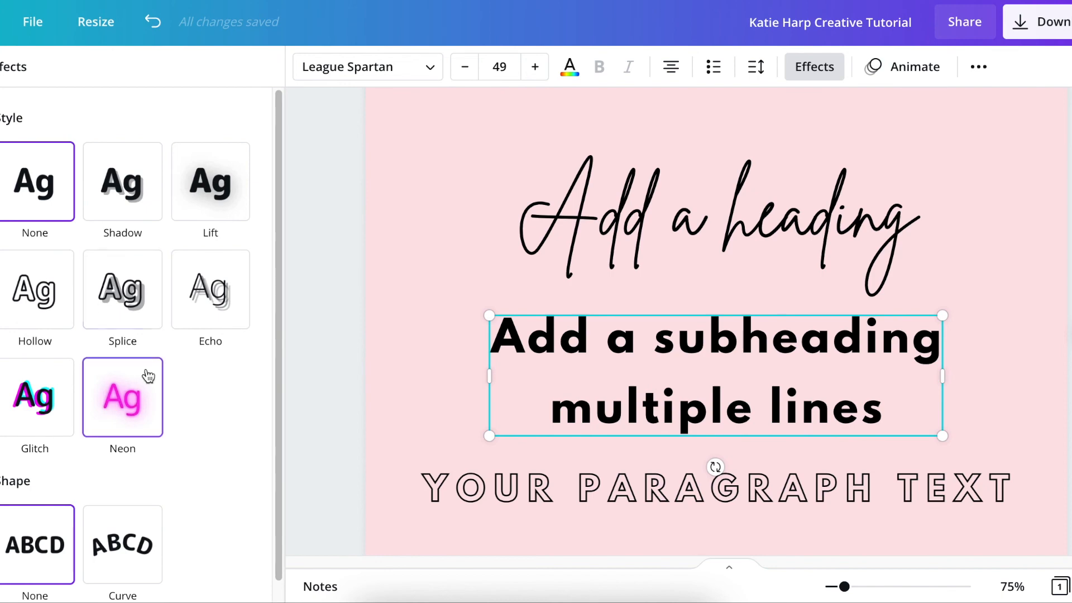
left_click(340, 325)
left_click(340, 325)
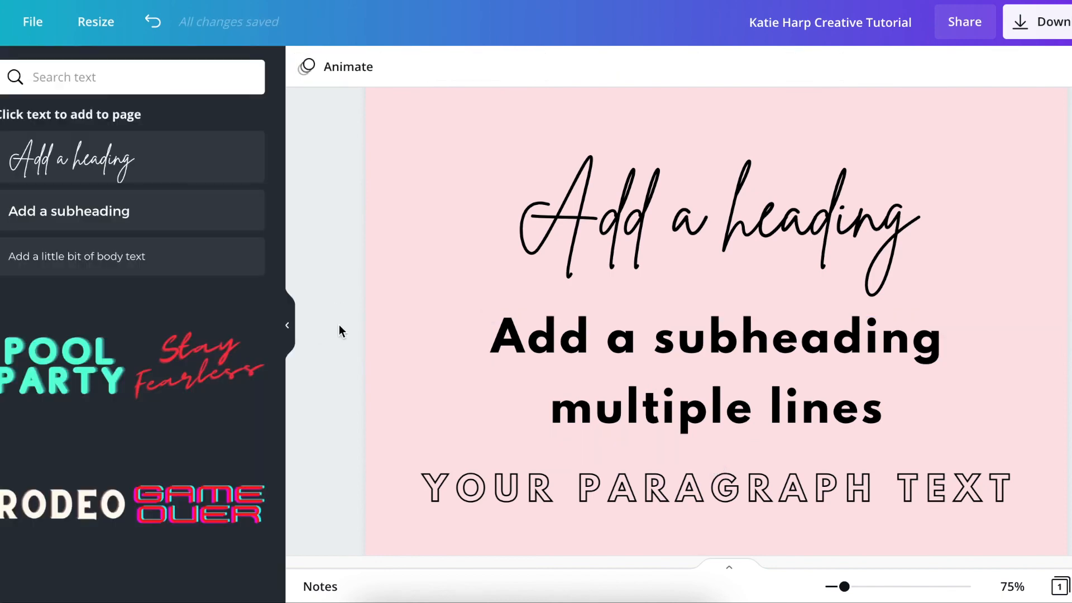